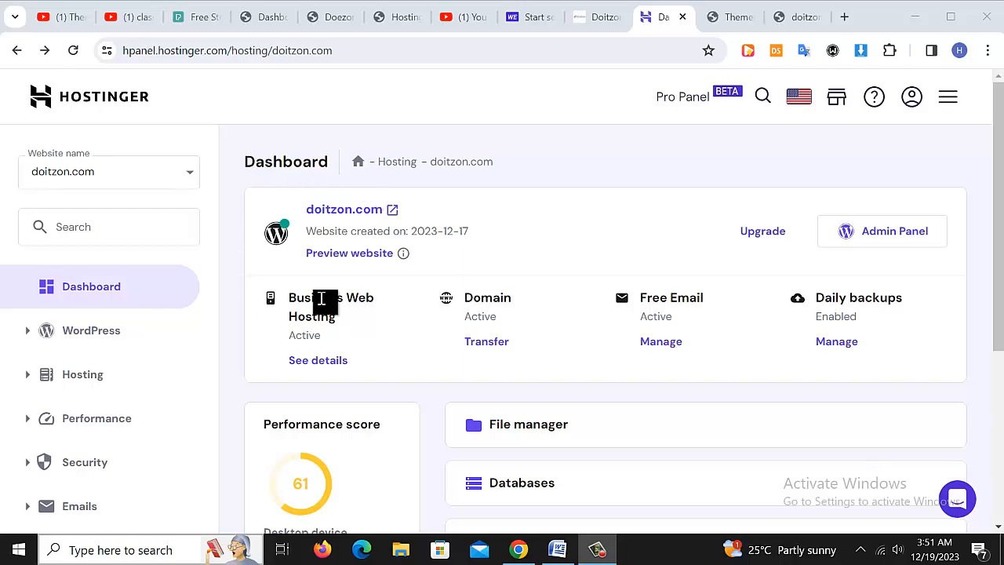
Step: Expand Files in the doitzon.com dashboard sidebar and open File Manager
{"action": "scroll", "coordinate": [173, 345], "scroll_direction": "down", "scroll_amount": 2}
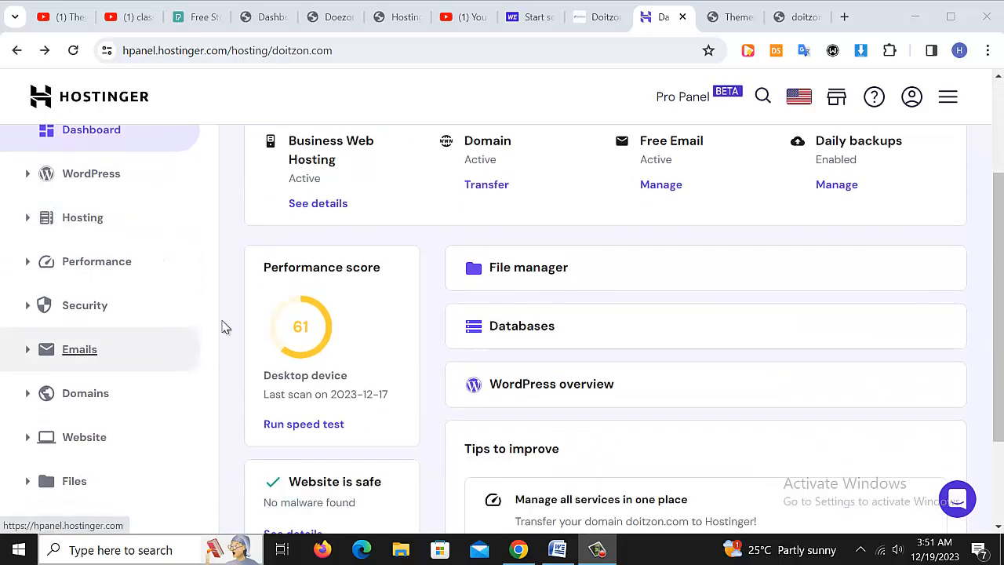
{"action": "scroll", "coordinate": [222, 327], "scroll_direction": "up", "scroll_amount": 2}
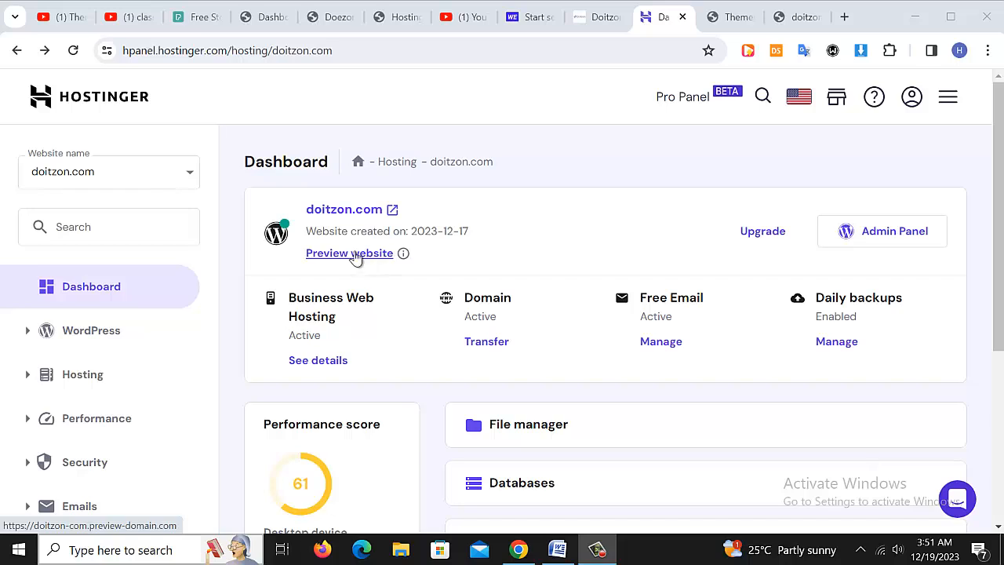
{"action": "scroll", "coordinate": [161, 311], "scroll_direction": "down", "scroll_amount": 1}
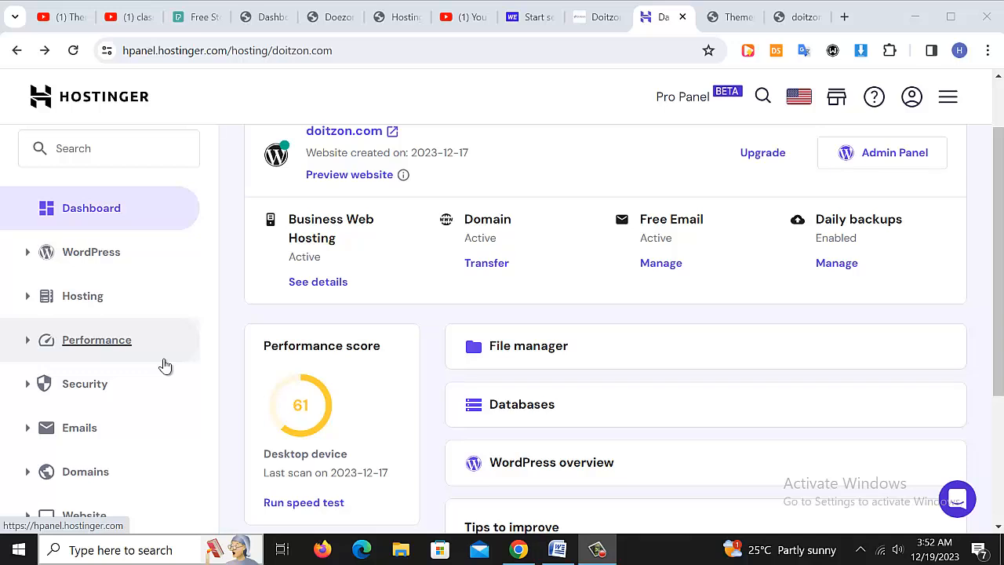
{"action": "scroll", "coordinate": [140, 363], "scroll_direction": "down", "scroll_amount": 1}
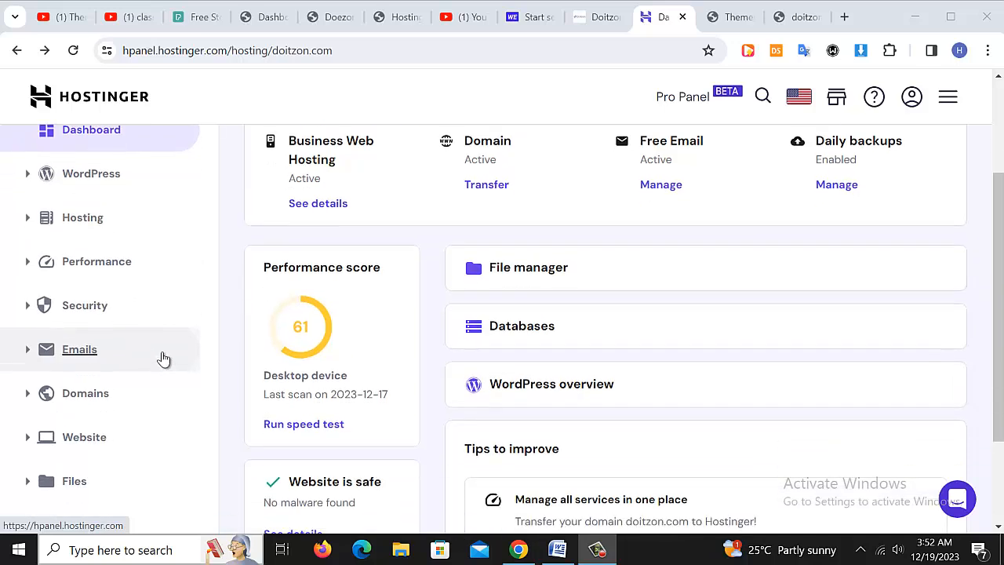
{"action": "scroll", "coordinate": [130, 377], "scroll_direction": "down", "scroll_amount": 1}
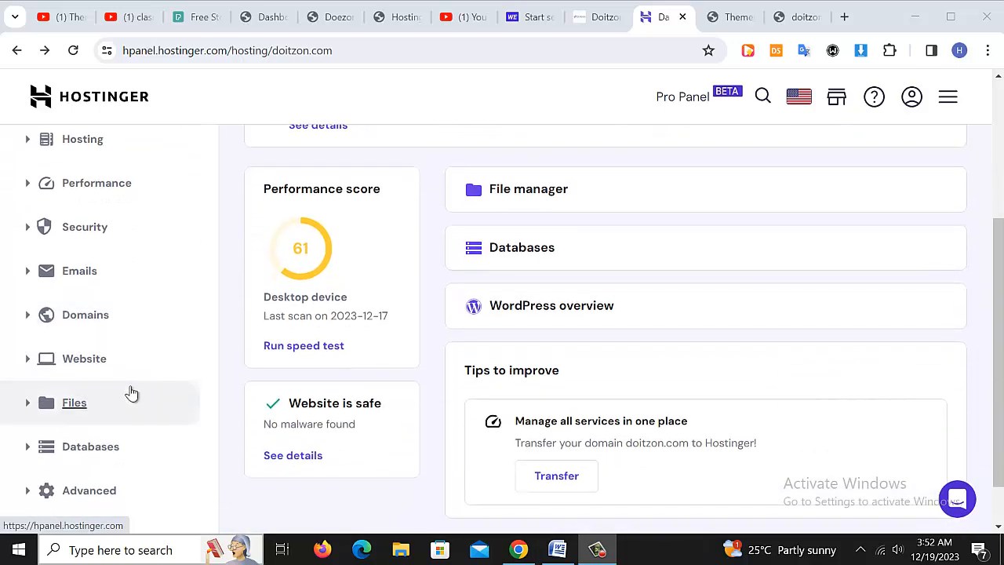
{"action": "left_click", "coordinate": [83, 406]}
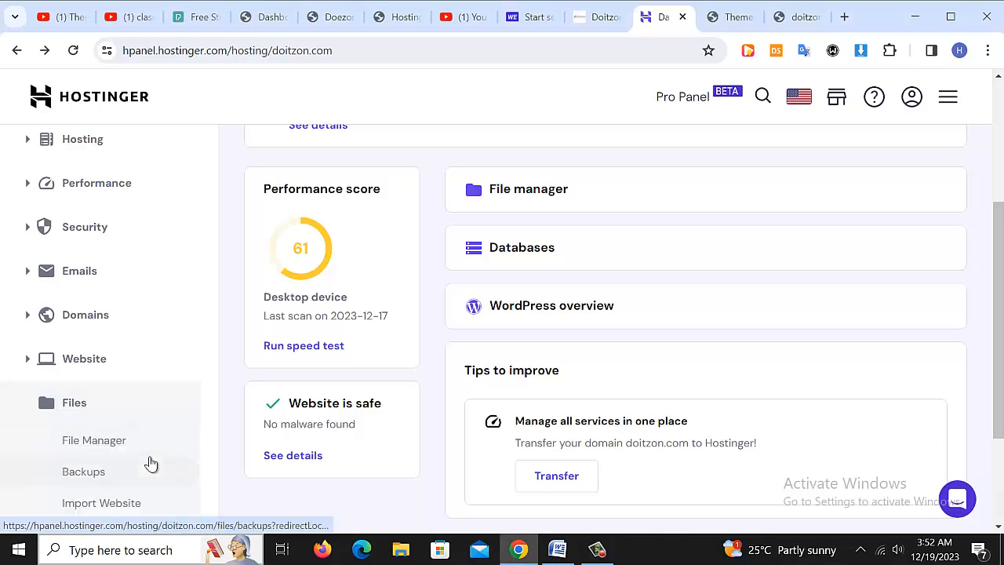
{"action": "left_click", "coordinate": [97, 441]}
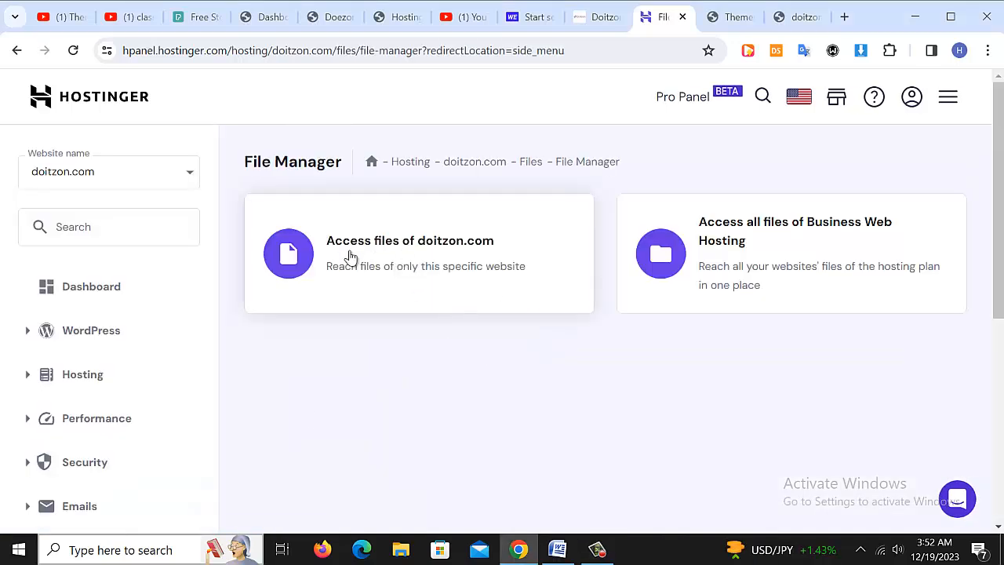
Step: Open doitzon.com's files and browse into public_html/wp-content/themes to view the classiads theme folder
{"action": "left_click", "coordinate": [407, 251]}
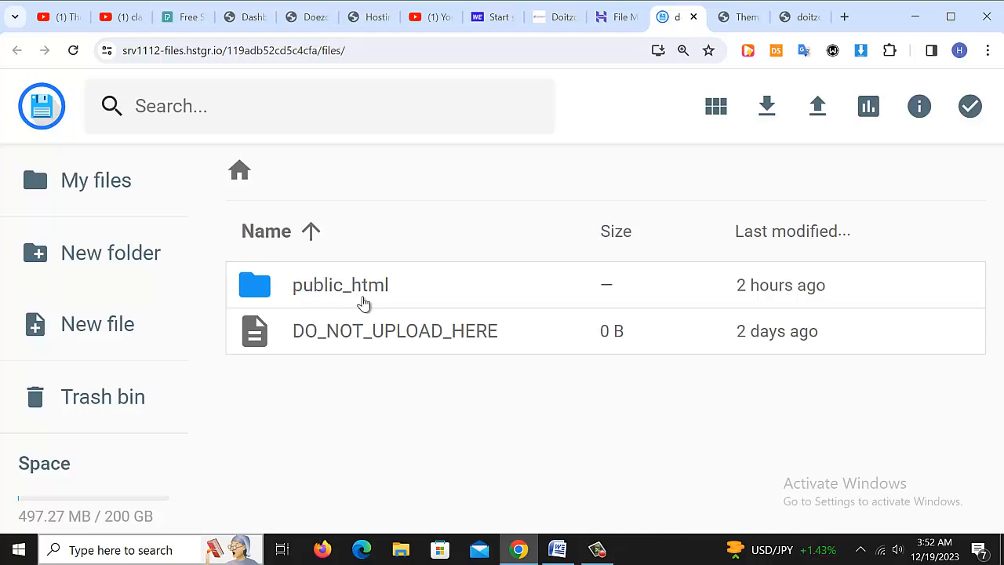
{"action": "double_click", "coordinate": [327, 296]}
{"action": "scroll", "coordinate": [330, 297], "scroll_direction": "down", "scroll_amount": 1}
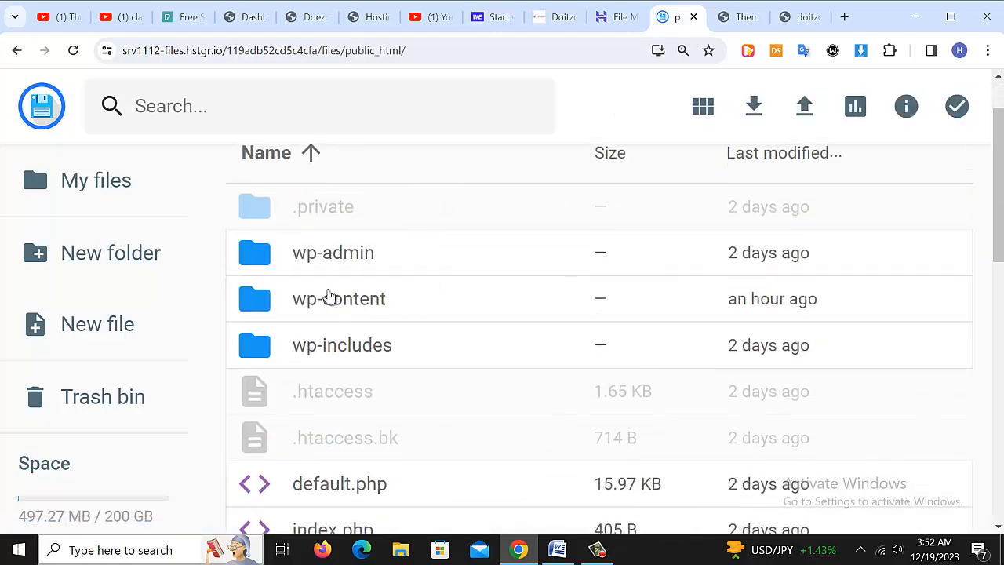
{"action": "left_click", "coordinate": [370, 308]}
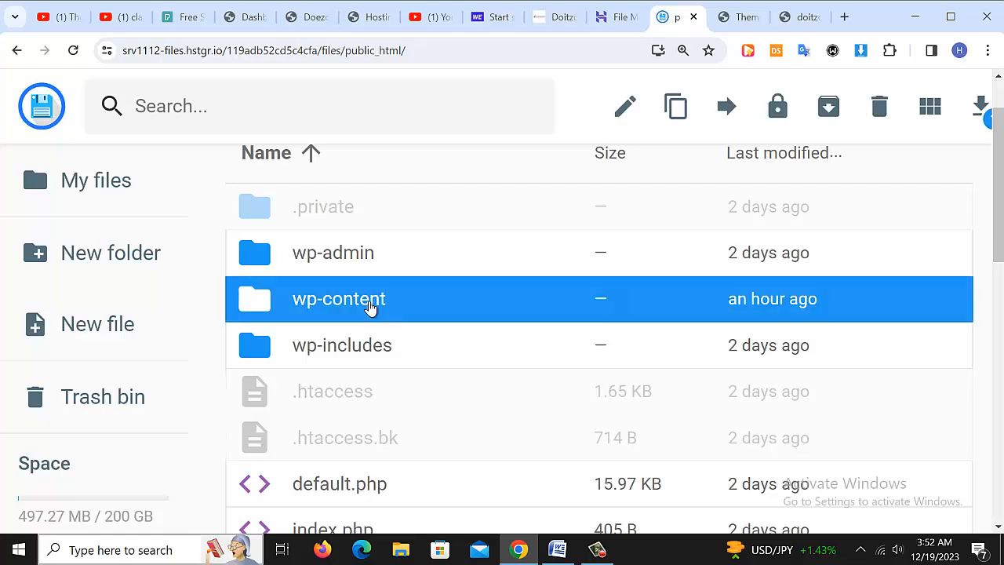
{"action": "double_click", "coordinate": [370, 308]}
{"action": "scroll", "coordinate": [401, 294], "scroll_direction": "down", "scroll_amount": 2}
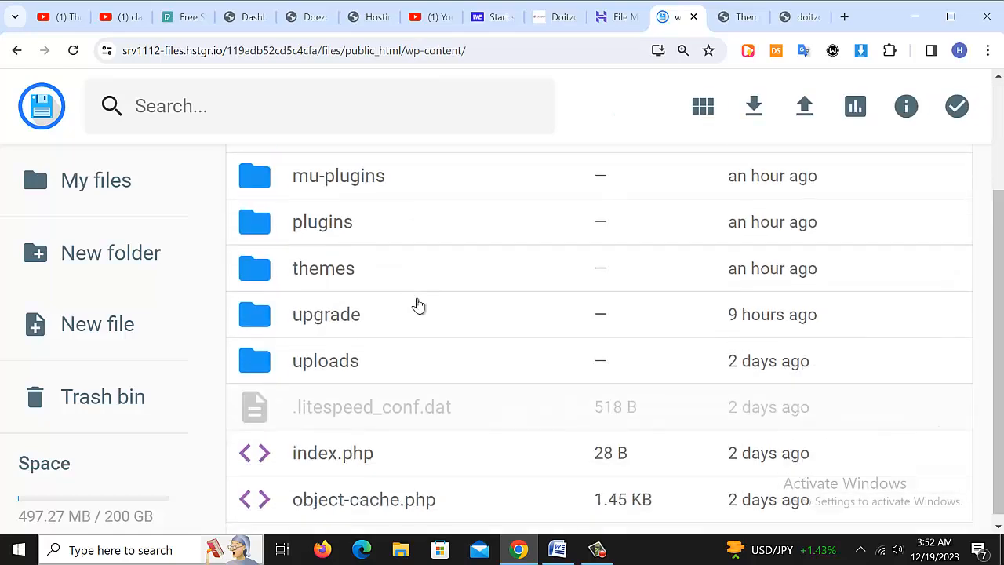
{"action": "double_click", "coordinate": [330, 270]}
{"action": "scroll", "coordinate": [357, 282], "scroll_direction": "down", "scroll_amount": 1}
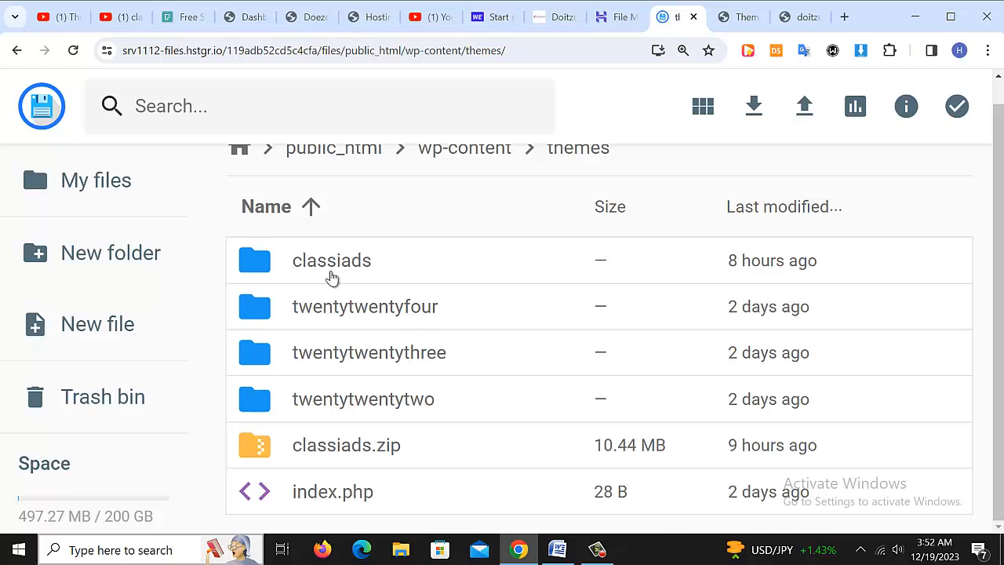
{"action": "scroll", "coordinate": [369, 317], "scroll_direction": "up", "scroll_amount": 1}
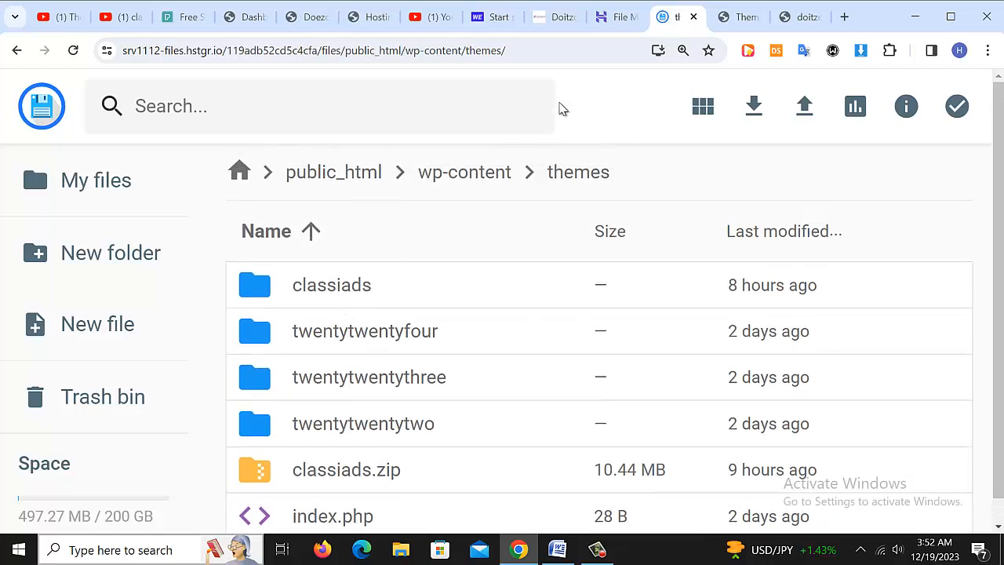
Step: From the installed WordPress themes, launch the ClassiAds Live Preview, which shows a critical error
{"action": "left_click", "coordinate": [619, 22]}
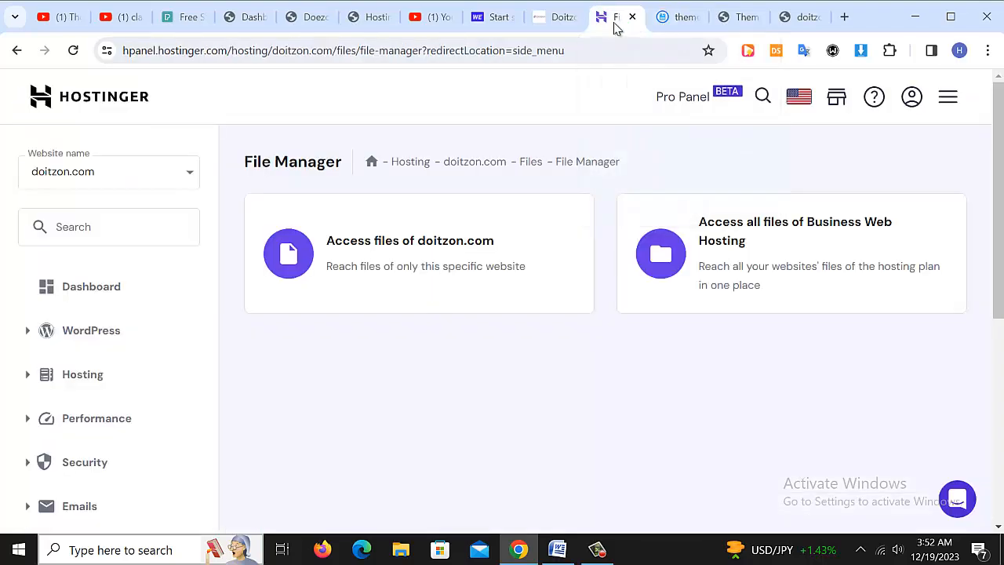
{"action": "left_click", "coordinate": [667, 16]}
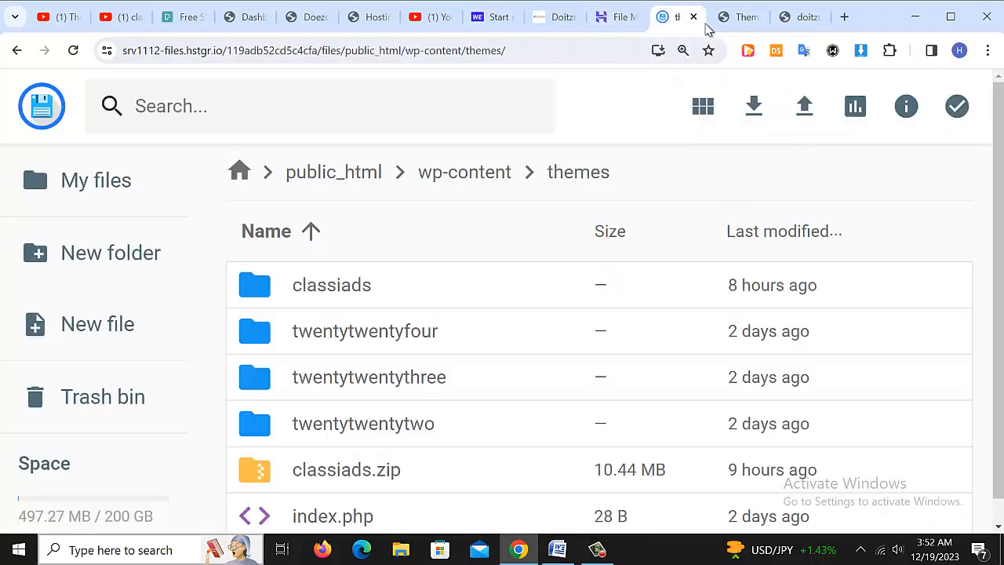
{"action": "left_click", "coordinate": [728, 17]}
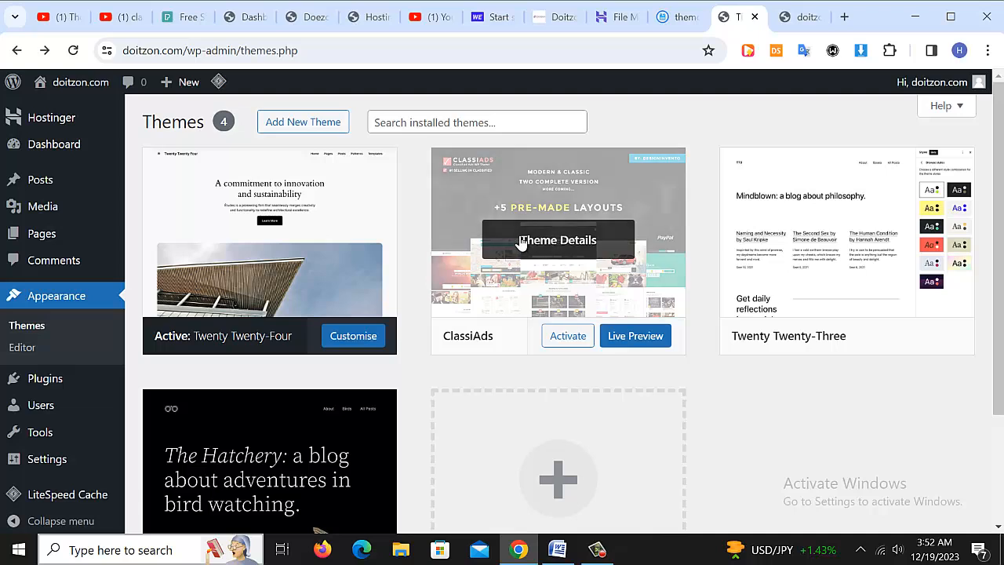
{"action": "mouse_move", "coordinate": [610, 259]}
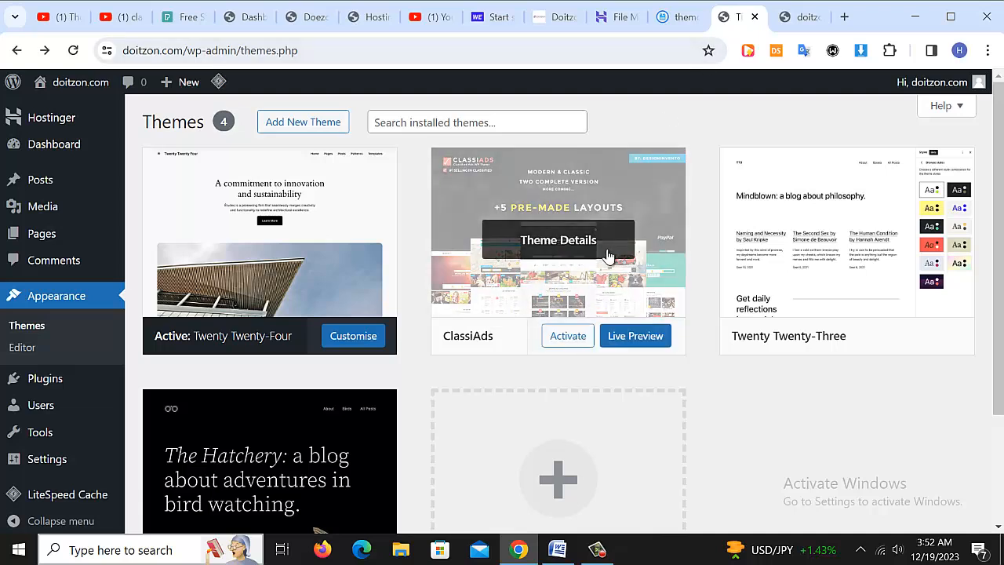
{"action": "left_click", "coordinate": [628, 337]}
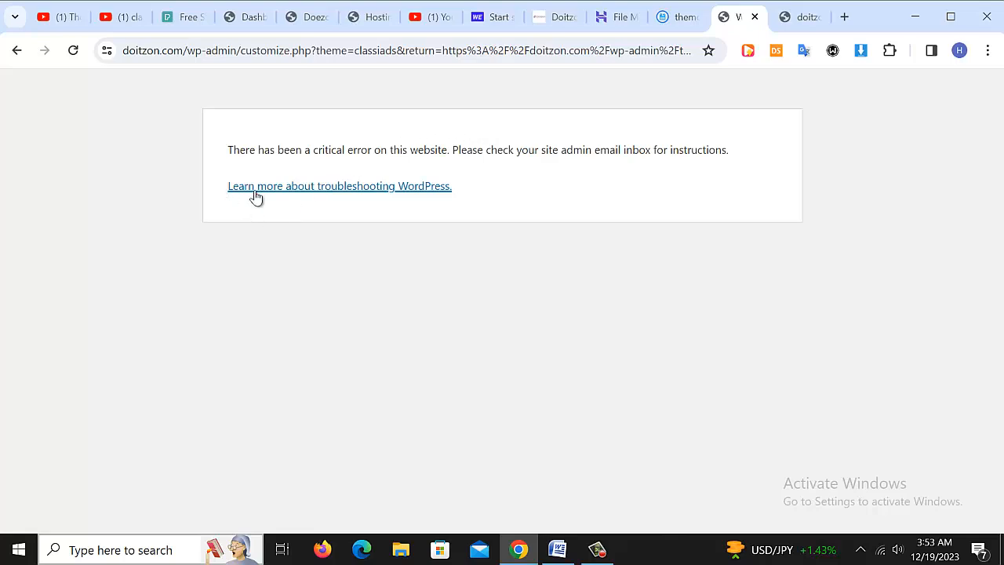
Step: Open the WordPress troubleshooting FAQ and scroll down to the 'Headers already sent' section
{"action": "left_click", "coordinate": [326, 195]}
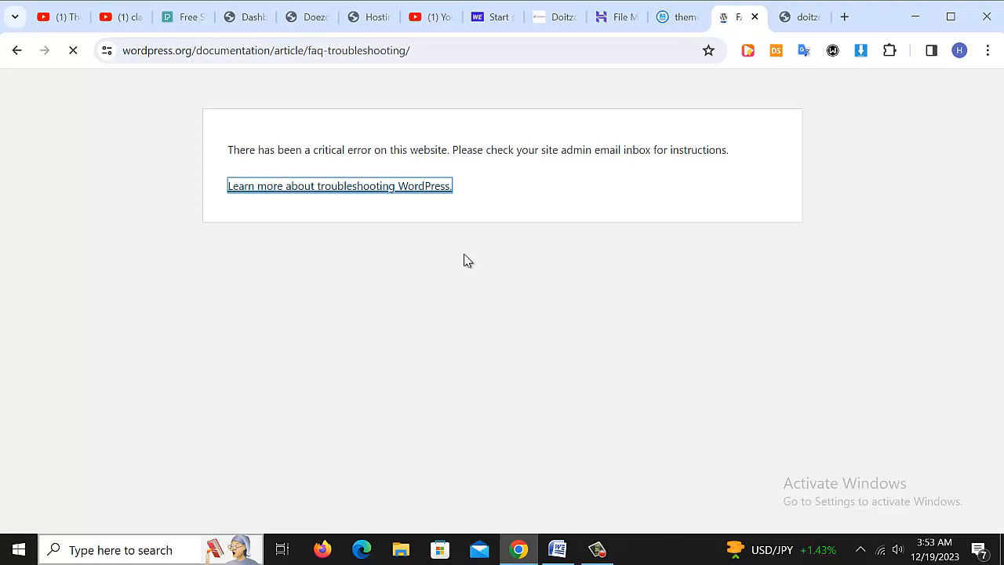
{"action": "scroll", "coordinate": [459, 267], "scroll_direction": "down", "scroll_amount": 7}
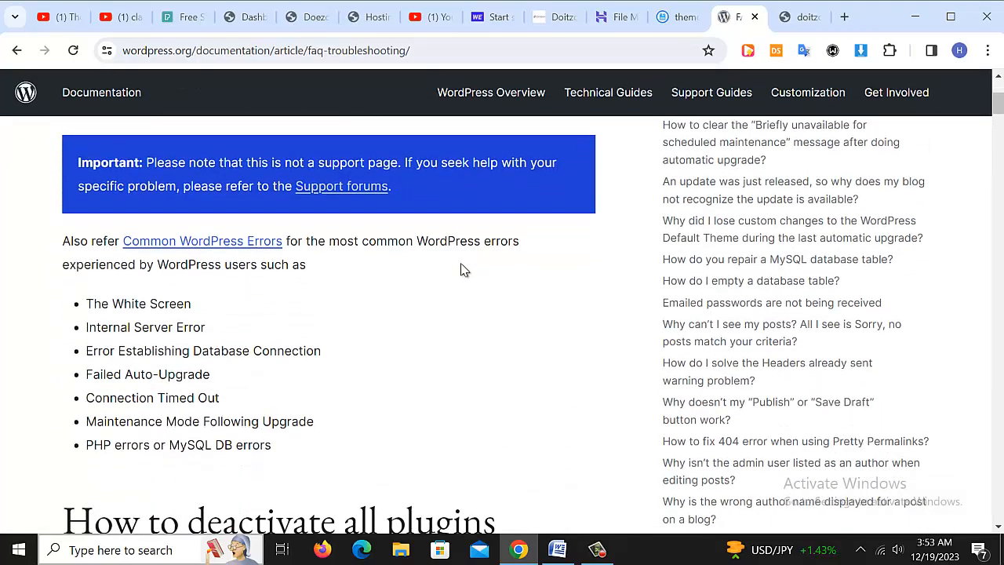
{"action": "scroll", "coordinate": [462, 270], "scroll_direction": "up", "scroll_amount": 6}
{"action": "scroll", "coordinate": [461, 272], "scroll_direction": "down", "scroll_amount": 5}
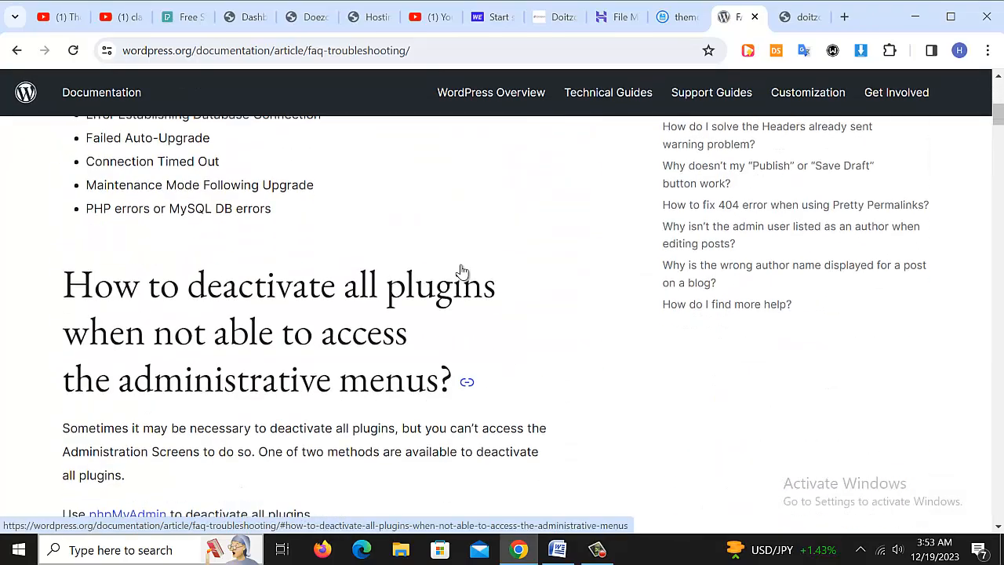
{"action": "scroll", "coordinate": [462, 272], "scroll_direction": "down", "scroll_amount": 5}
{"action": "scroll", "coordinate": [285, 272], "scroll_direction": "up", "scroll_amount": 4}
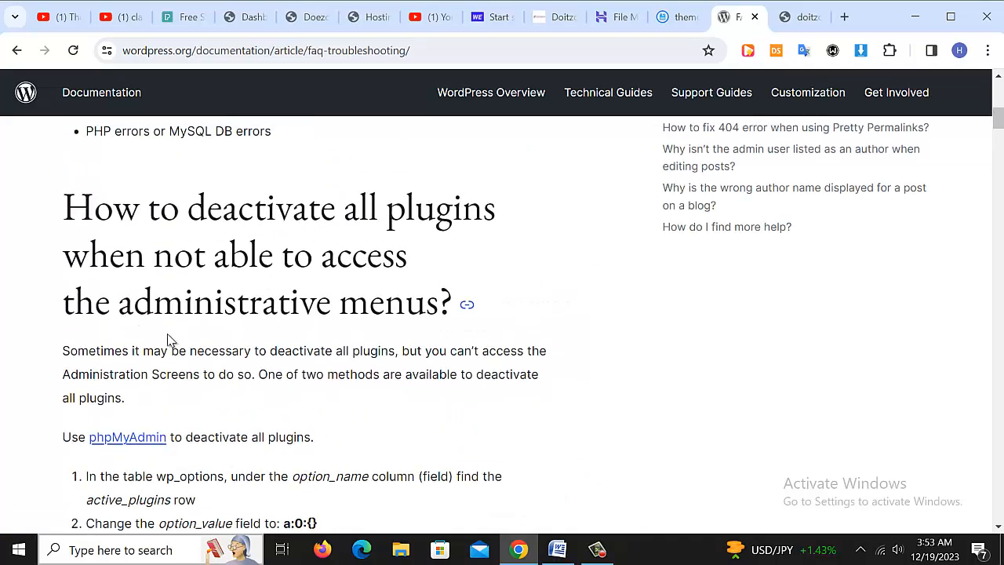
{"action": "scroll", "coordinate": [149, 329], "scroll_direction": "down", "scroll_amount": 6}
{"action": "scroll", "coordinate": [369, 424], "scroll_direction": "down", "scroll_amount": 12}
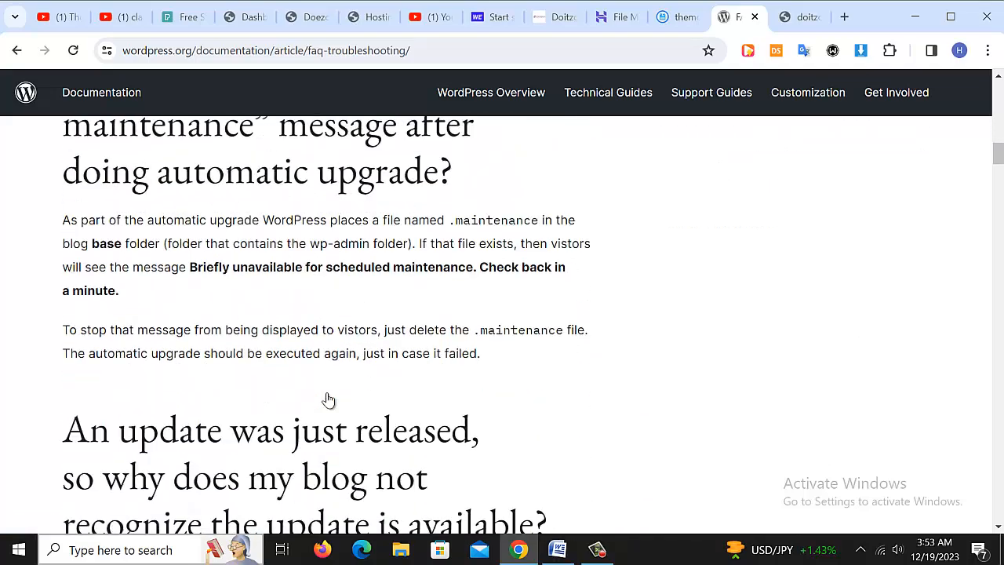
{"action": "scroll", "coordinate": [357, 369], "scroll_direction": "down", "scroll_amount": 11}
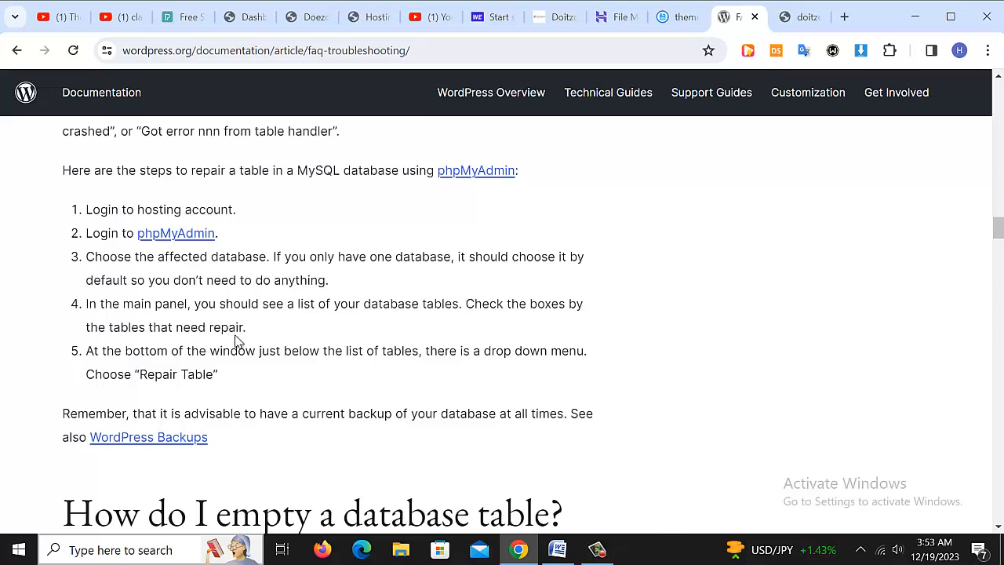
{"action": "scroll", "coordinate": [262, 353], "scroll_direction": "down", "scroll_amount": 5}
{"action": "scroll", "coordinate": [262, 352], "scroll_direction": "down", "scroll_amount": 5}
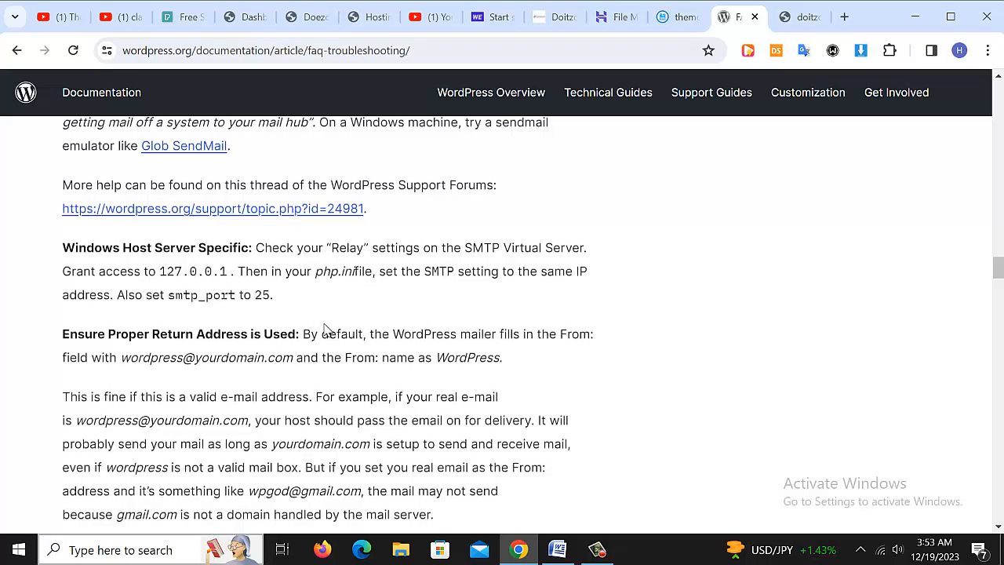
{"action": "scroll", "coordinate": [325, 328], "scroll_direction": "down", "scroll_amount": 1}
{"action": "scroll", "coordinate": [325, 324], "scroll_direction": "down", "scroll_amount": 15}
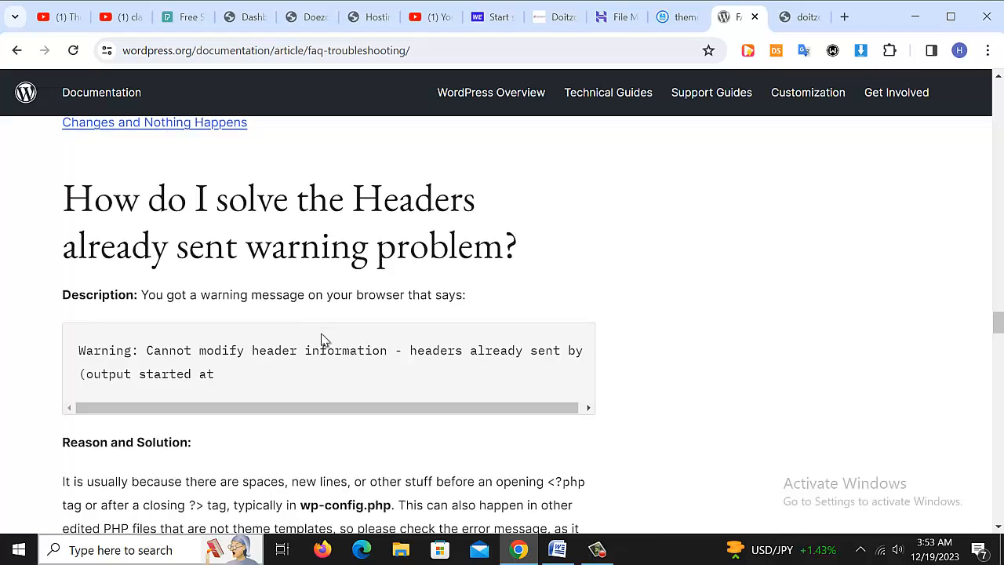
{"action": "scroll", "coordinate": [325, 337], "scroll_direction": "down", "scroll_amount": 2}
{"action": "scroll", "coordinate": [330, 320], "scroll_direction": "up", "scroll_amount": 1}
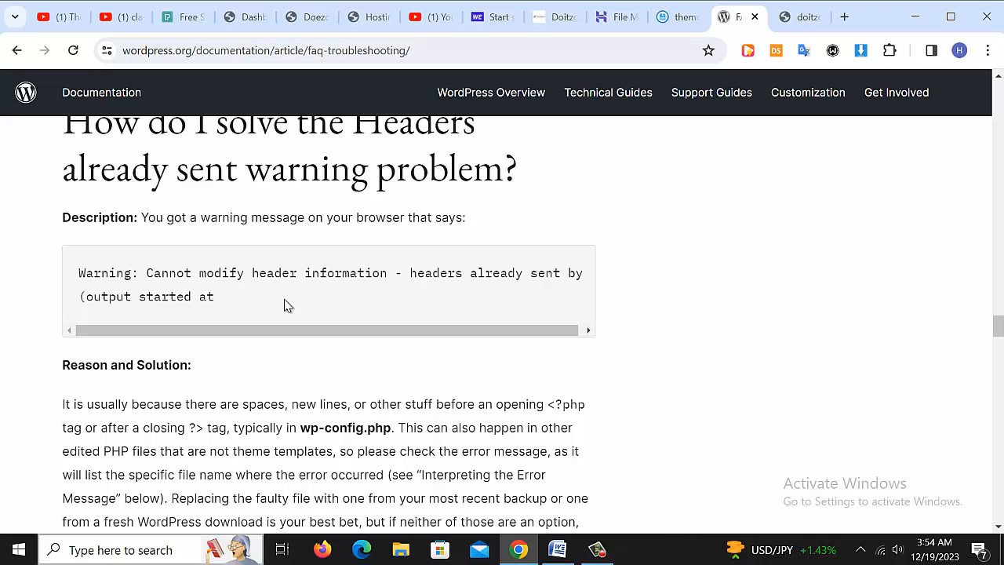
Step: Read the rest of the troubleshooting FAQ, then go back to the file manager's themes folder
{"action": "scroll", "coordinate": [314, 314], "scroll_direction": "up", "scroll_amount": 1}
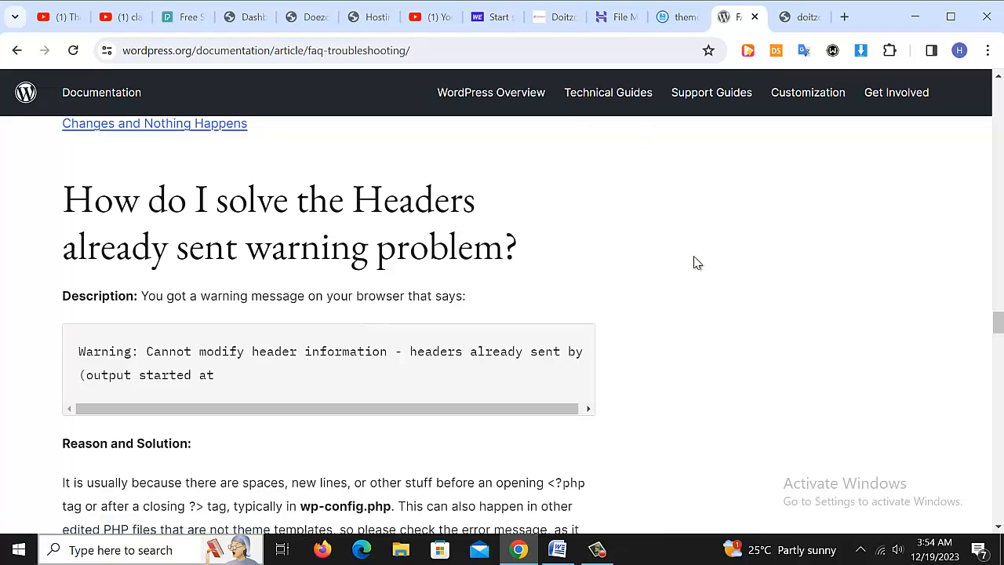
{"action": "scroll", "coordinate": [692, 270], "scroll_direction": "down", "scroll_amount": 2}
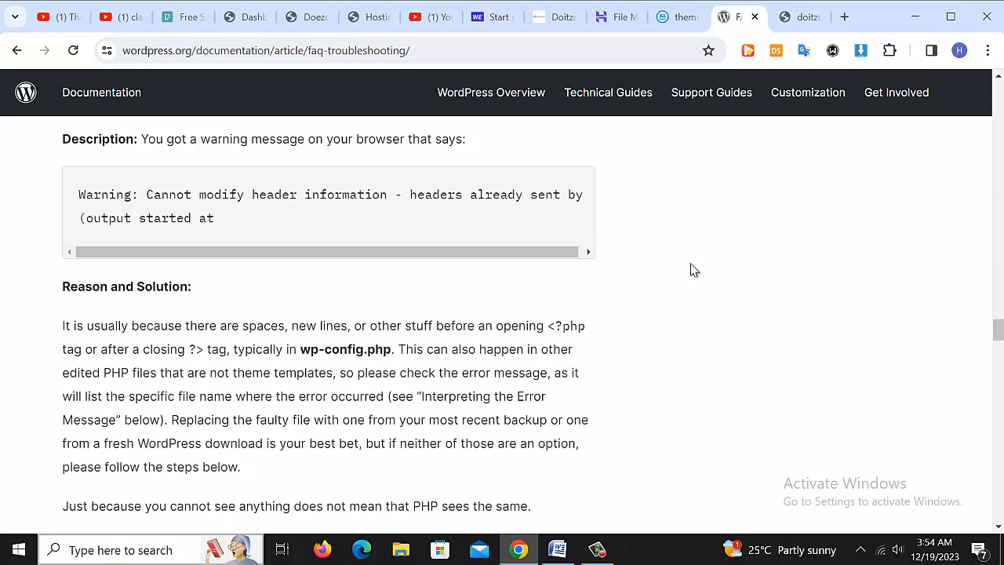
{"action": "scroll", "coordinate": [691, 270], "scroll_direction": "down", "scroll_amount": 7}
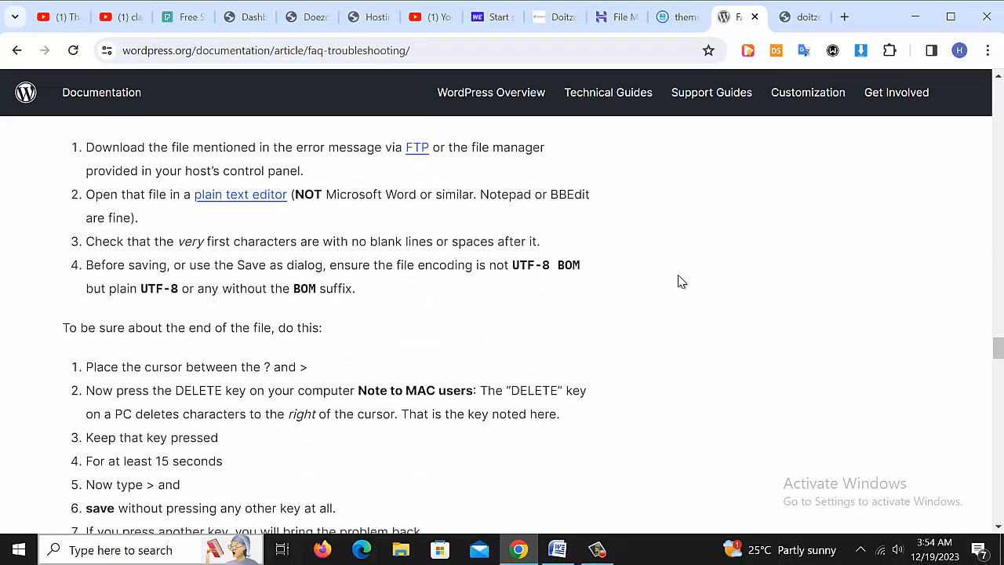
{"action": "scroll", "coordinate": [628, 276], "scroll_direction": "up", "scroll_amount": 2}
{"action": "scroll", "coordinate": [620, 279], "scroll_direction": "down", "scroll_amount": 20}
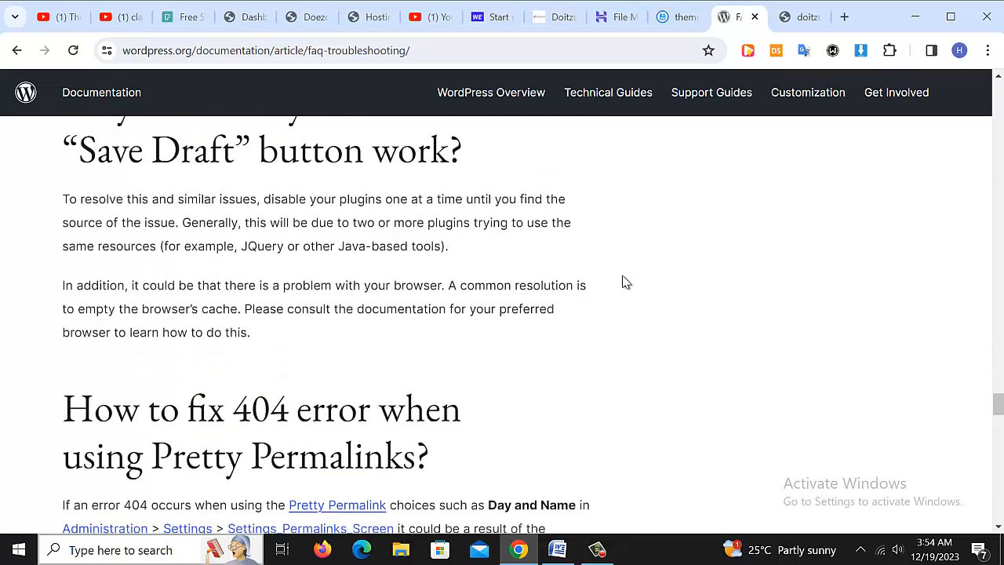
{"action": "scroll", "coordinate": [626, 283], "scroll_direction": "down", "scroll_amount": 12}
{"action": "scroll", "coordinate": [625, 283], "scroll_direction": "up", "scroll_amount": 15}
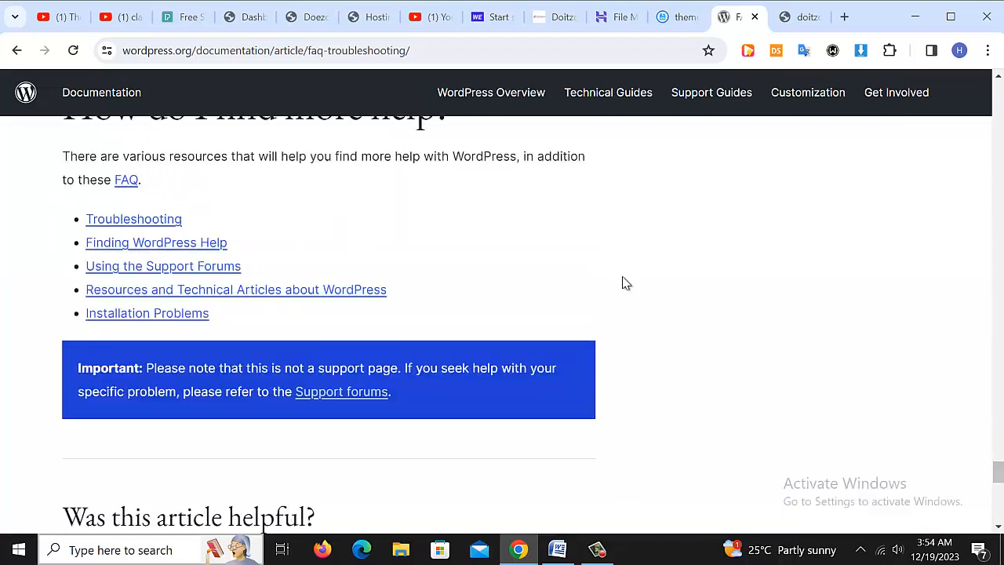
{"action": "left_click", "coordinate": [680, 17]}
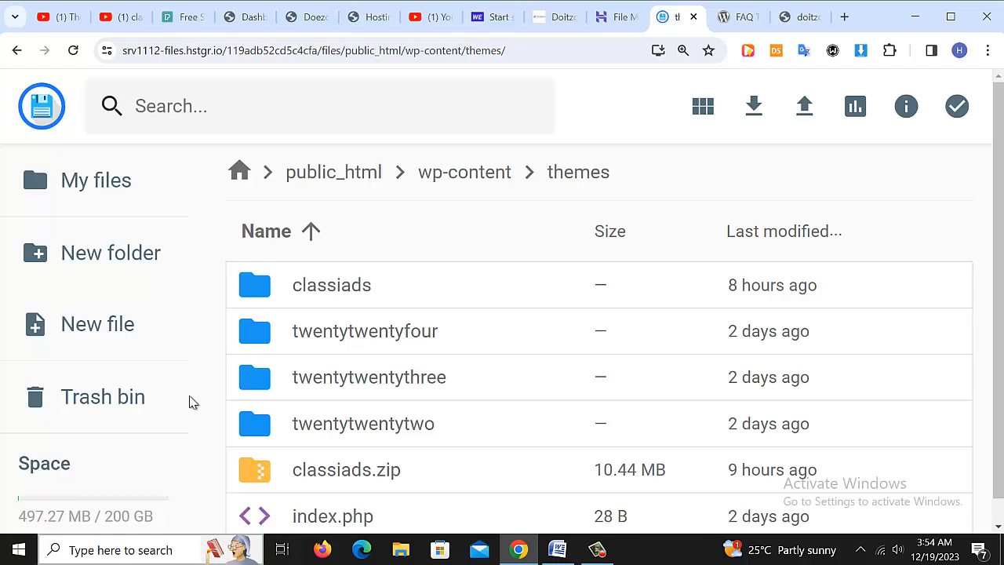
Step: Cycle through the hPanel, site and FAQ tabs, then go back to wp-admin/themes.php listing four themes
{"action": "scroll", "coordinate": [408, 343], "scroll_direction": "down", "scroll_amount": 1}
{"action": "scroll", "coordinate": [408, 343], "scroll_direction": "up", "scroll_amount": 1}
{"action": "left_click", "coordinate": [616, 24]}
{"action": "left_click", "coordinate": [559, 20]}
{"action": "left_click", "coordinate": [620, 21]}
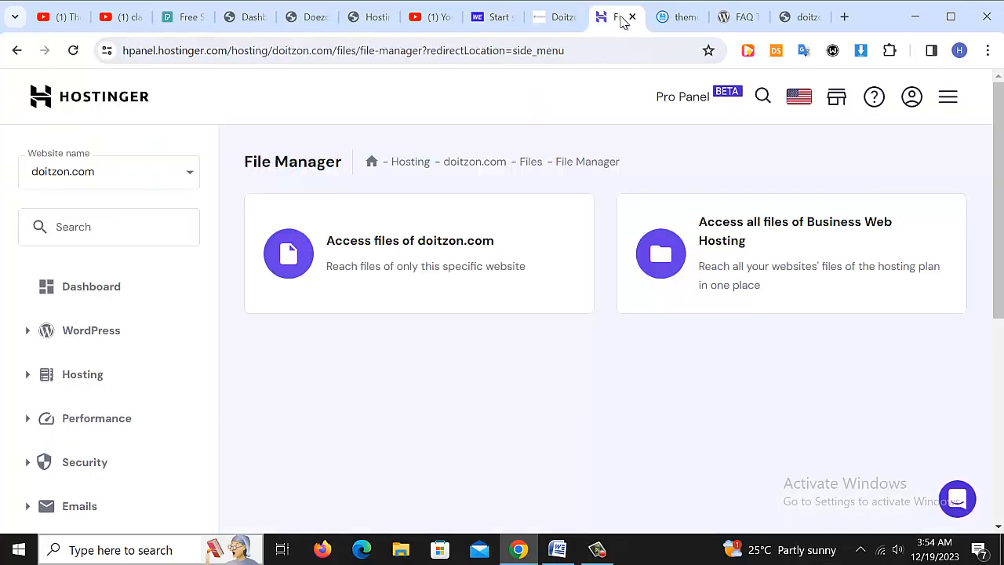
{"action": "left_click", "coordinate": [737, 17]}
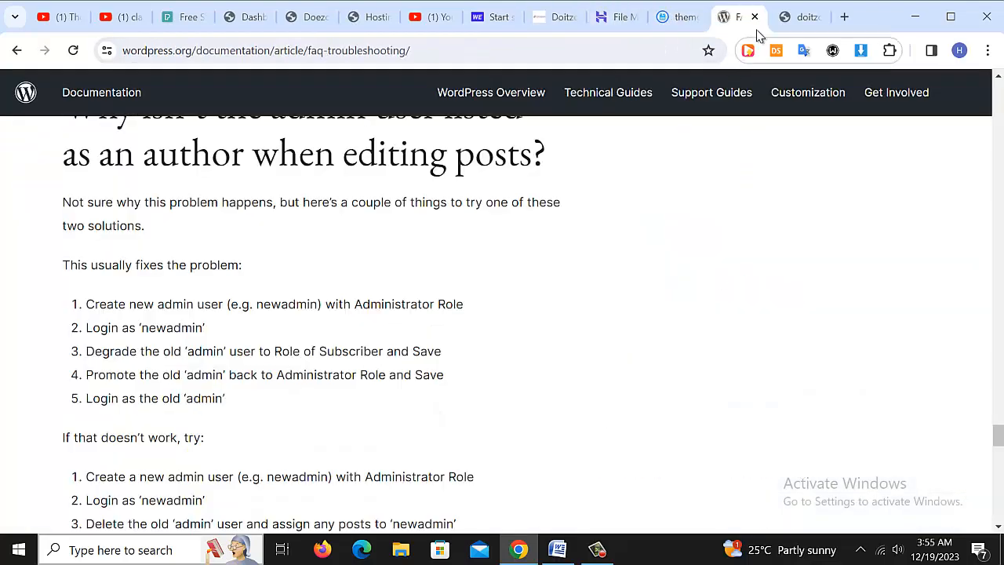
{"action": "left_click", "coordinate": [808, 19]}
{"action": "left_click", "coordinate": [738, 17]}
{"action": "left_click", "coordinate": [15, 52]}
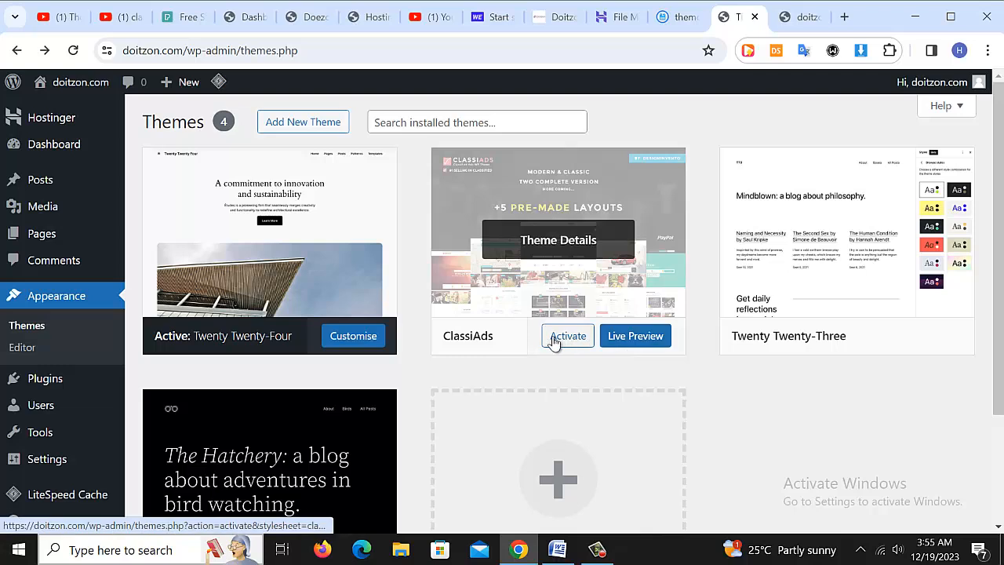
Step: Activate ClassiAds and reload the admin and homepage to see the critical error, then select the classiads folder
{"action": "left_click", "coordinate": [554, 341]}
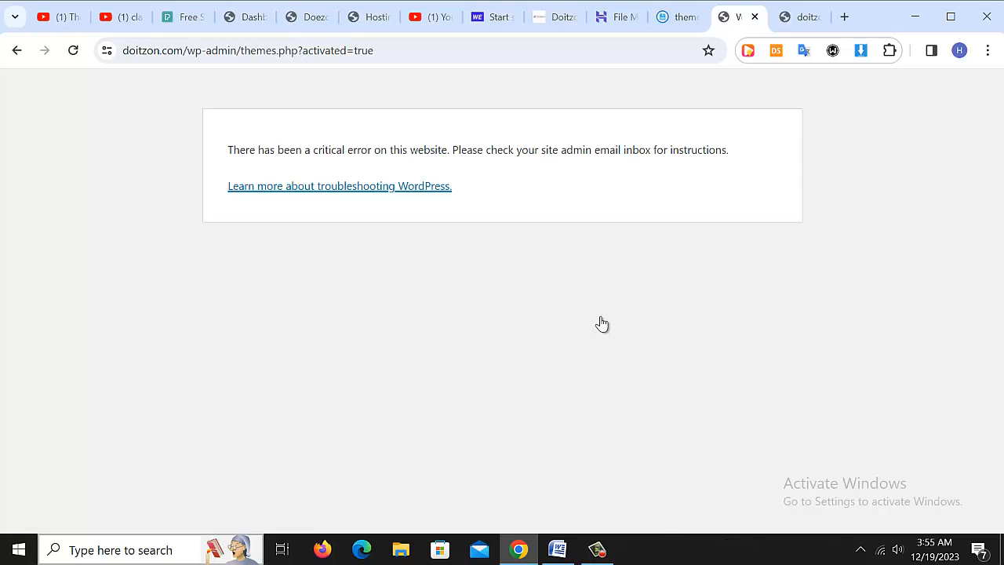
{"action": "left_click", "coordinate": [17, 51]}
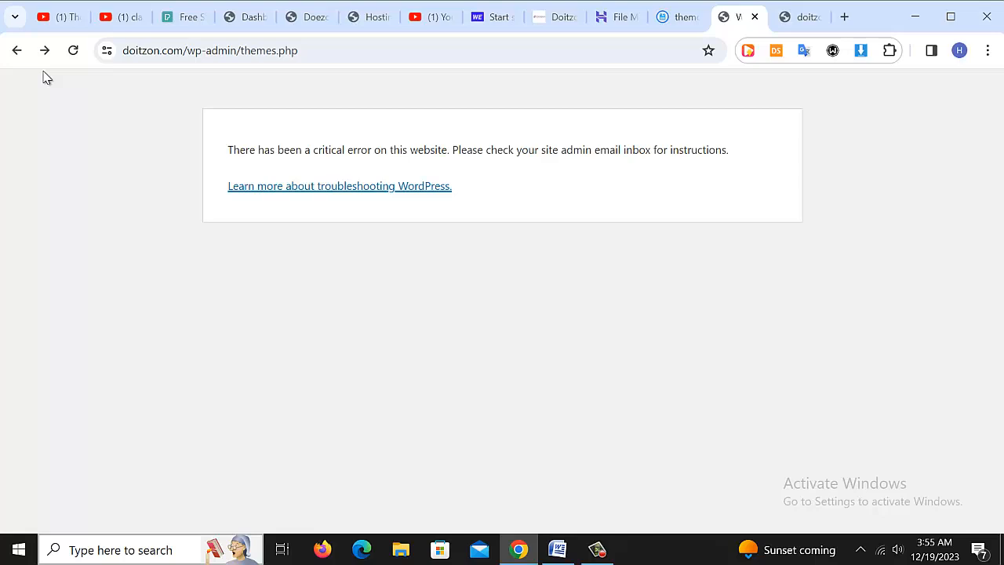
{"action": "left_click", "coordinate": [18, 55]}
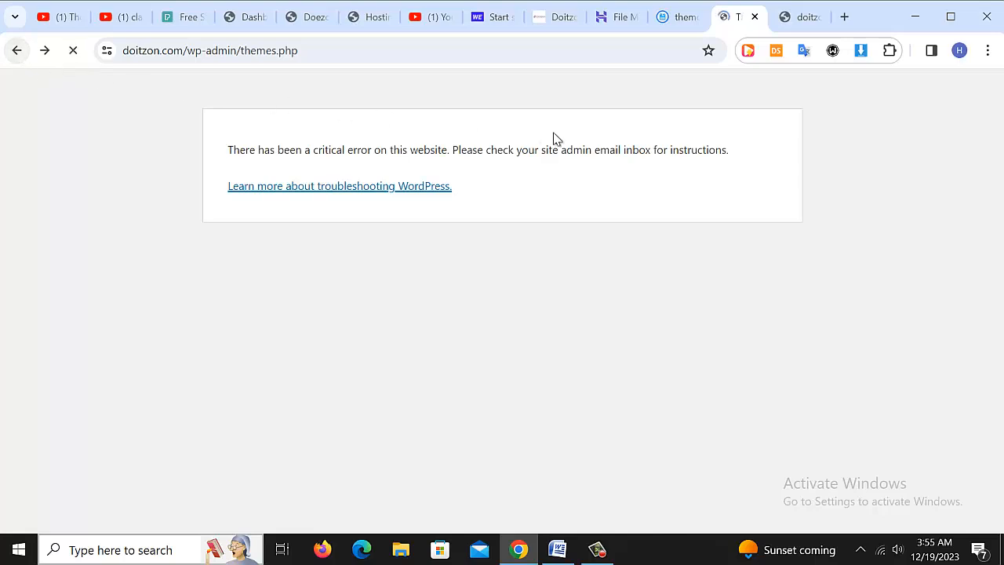
{"action": "left_click", "coordinate": [800, 16]}
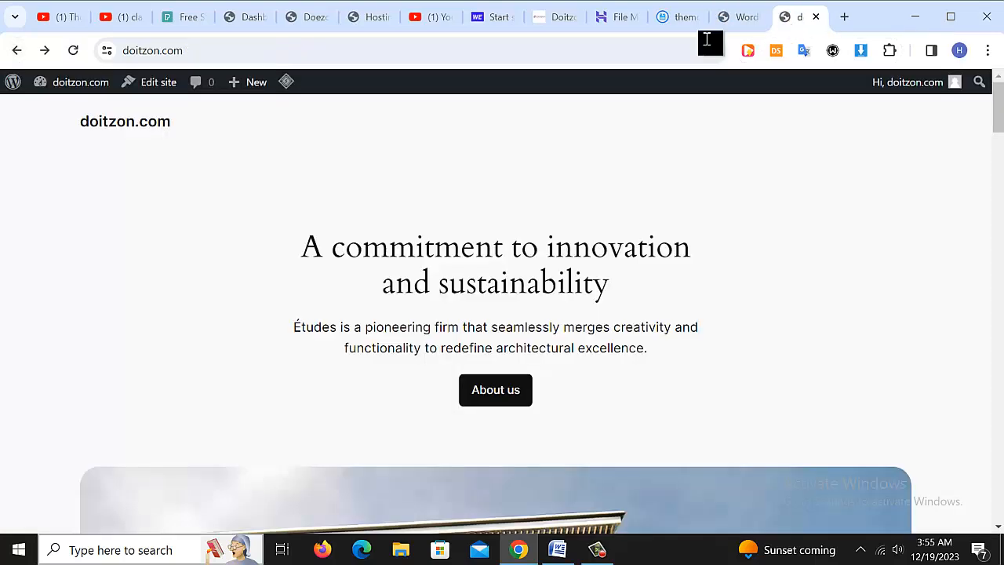
{"action": "left_click", "coordinate": [73, 50]}
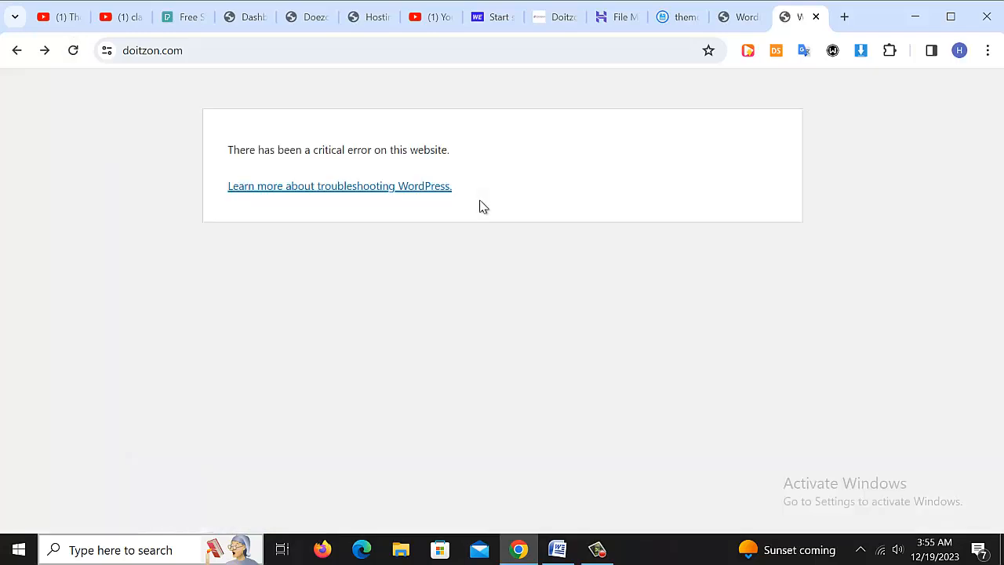
{"action": "left_click", "coordinate": [73, 50]}
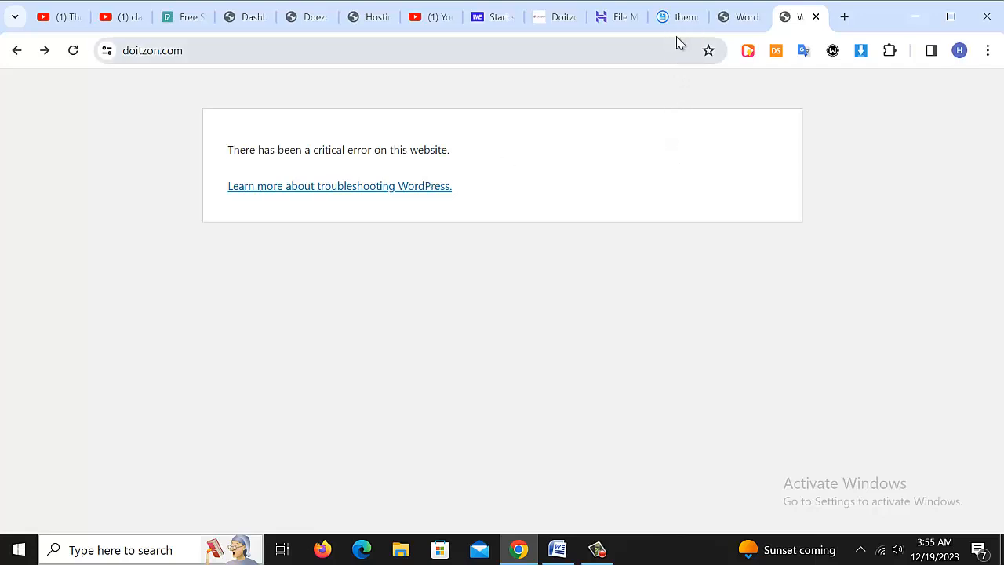
{"action": "left_click", "coordinate": [667, 17]}
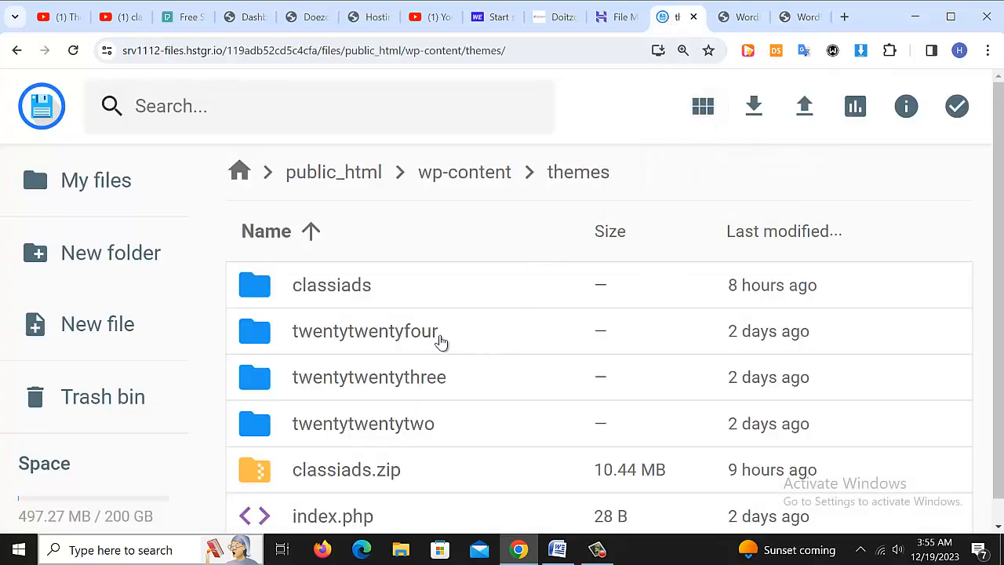
{"action": "left_click", "coordinate": [307, 296]}
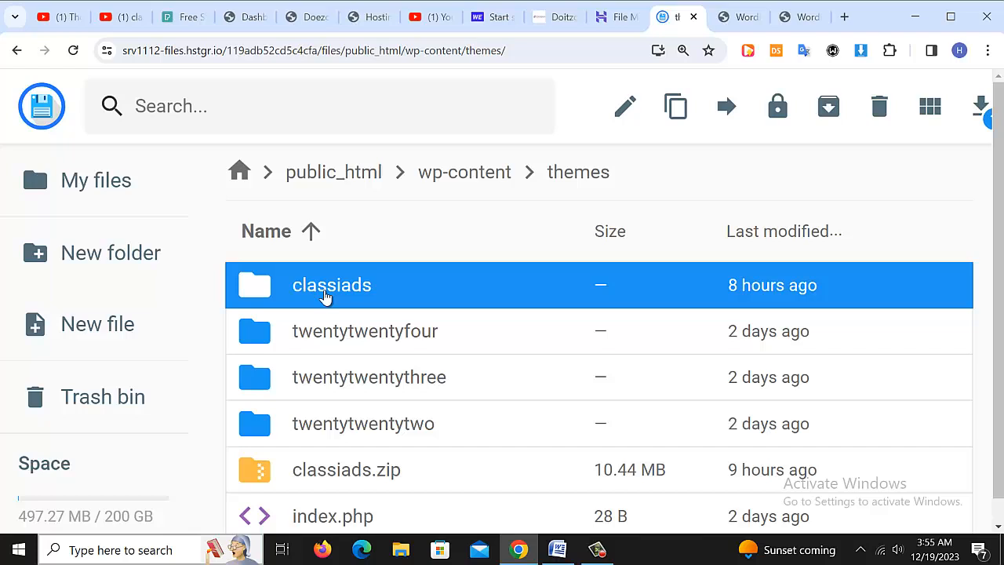
Step: Rename the classiads theme folder to classiads_r
{"action": "right_click", "coordinate": [326, 297]}
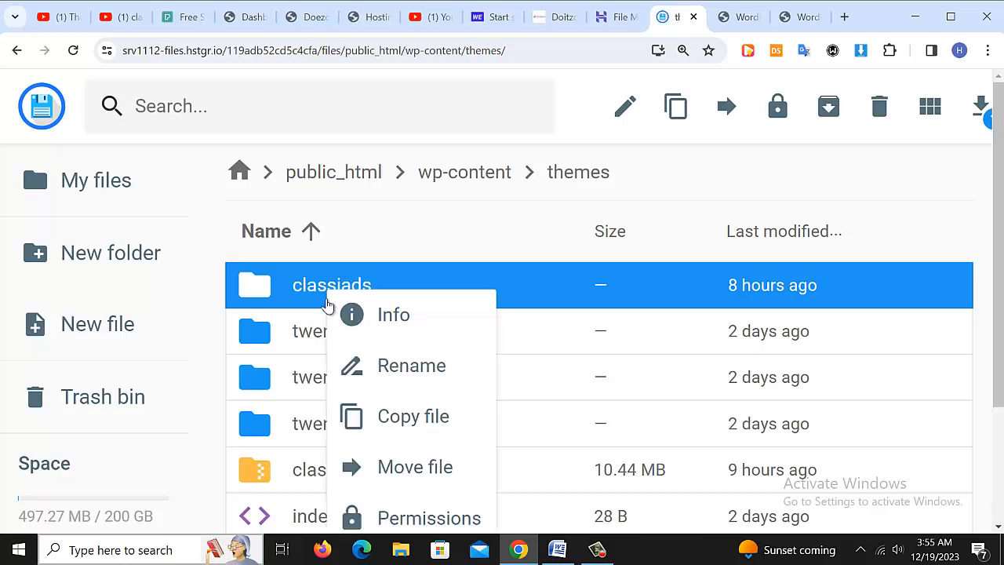
{"action": "left_click", "coordinate": [374, 365]}
{"action": "left_click", "coordinate": [409, 325]}
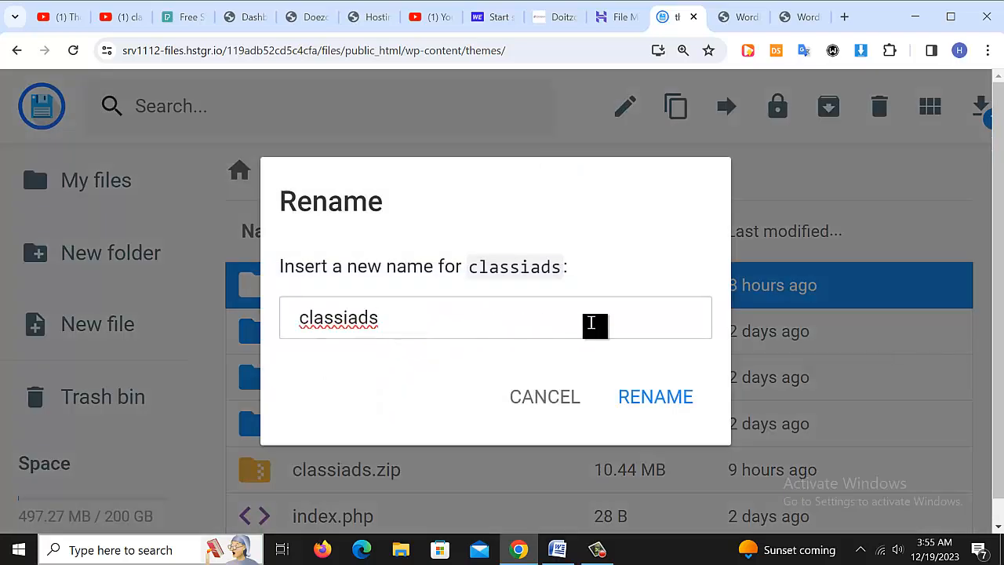
{"action": "type", "text": "_r"}
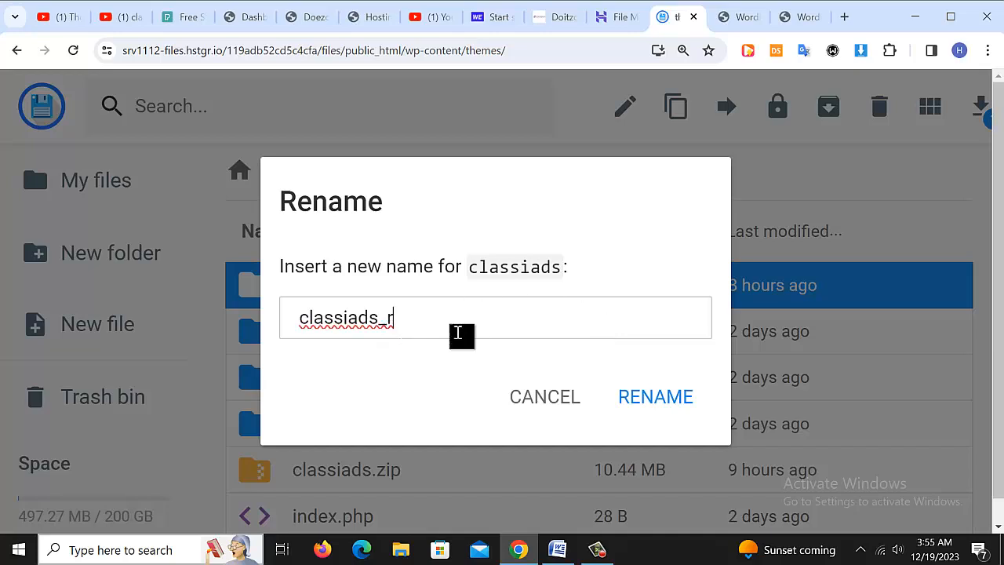
{"action": "left_click", "coordinate": [663, 417]}
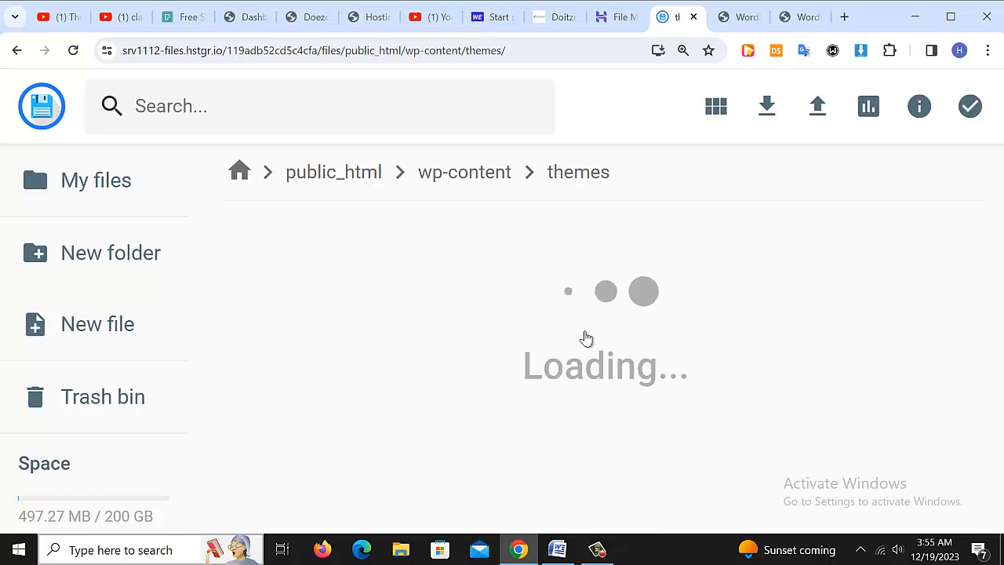
Step: Switch to the WordPress admin tab and reload it past the critical error
{"action": "left_click", "coordinate": [617, 17]}
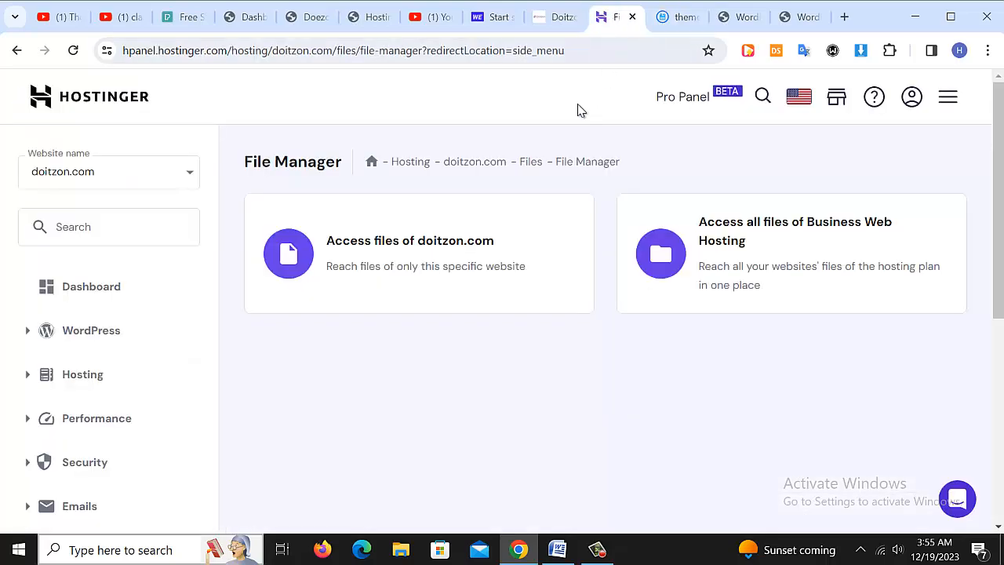
{"action": "left_click", "coordinate": [673, 22]}
{"action": "left_click", "coordinate": [733, 19]}
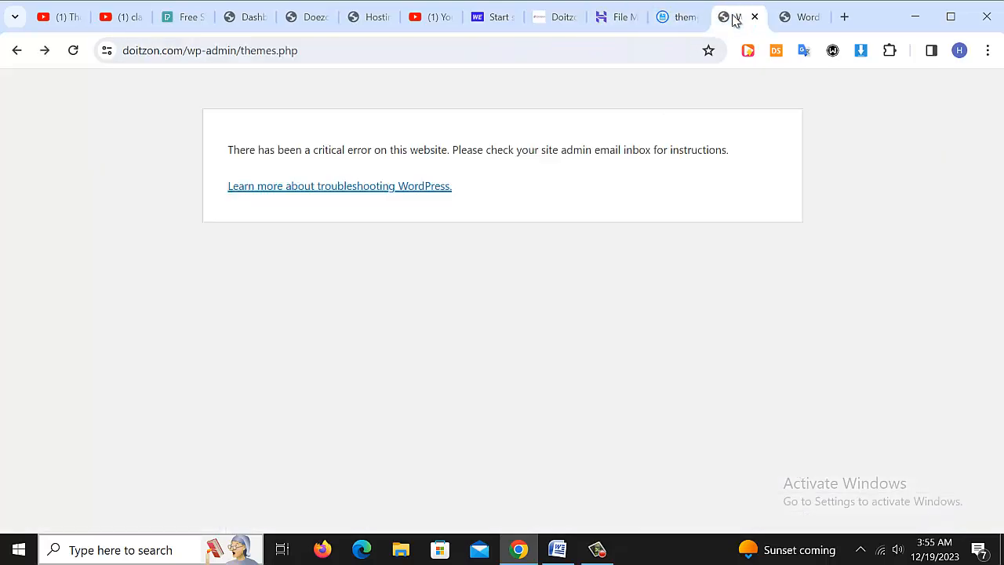
{"action": "left_click", "coordinate": [18, 51]}
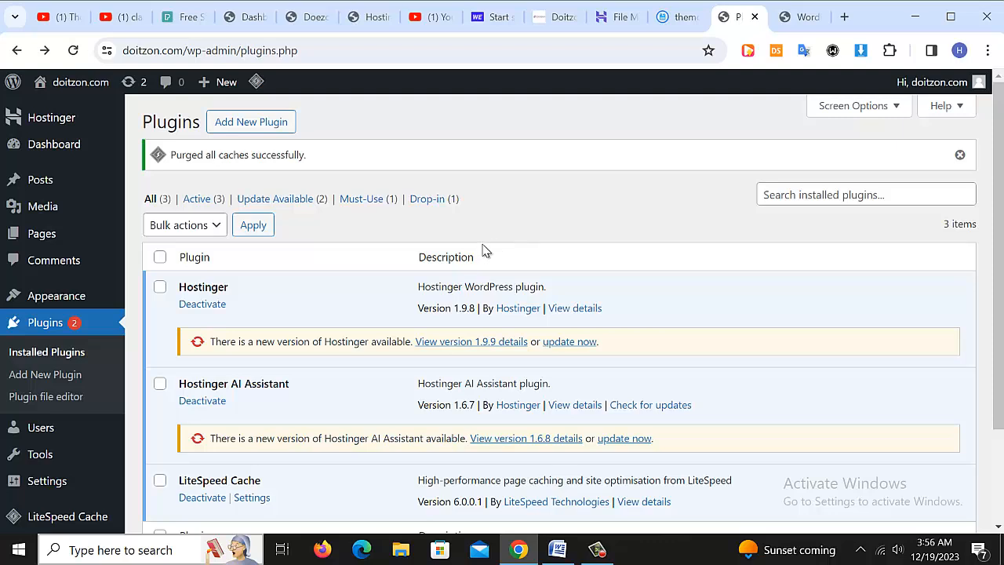
Step: Open Appearance > Themes and reload it to confirm Twenty Twenty-Four is active again
{"action": "scroll", "coordinate": [471, 260], "scroll_direction": "down", "scroll_amount": 1}
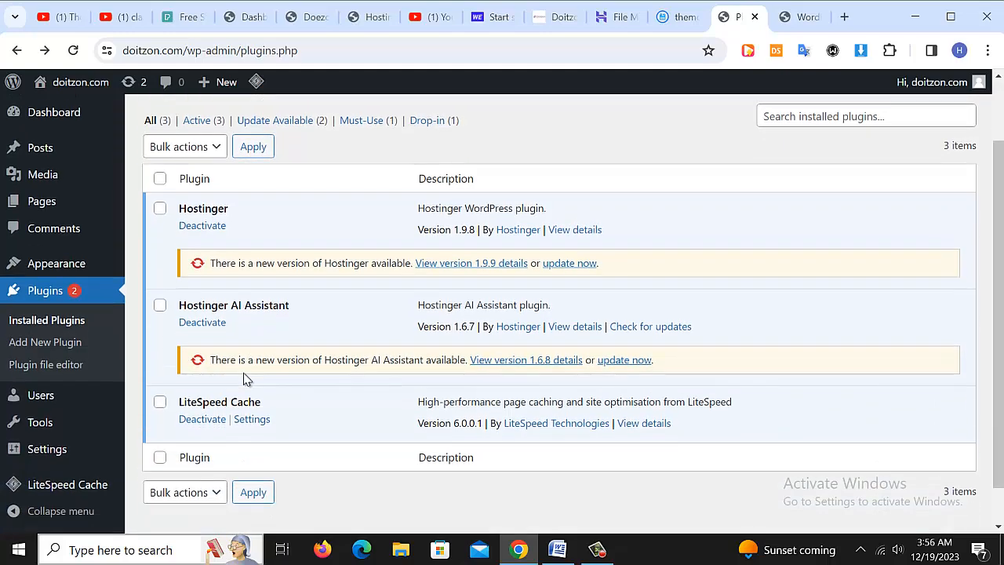
{"action": "scroll", "coordinate": [245, 379], "scroll_direction": "down", "scroll_amount": 1}
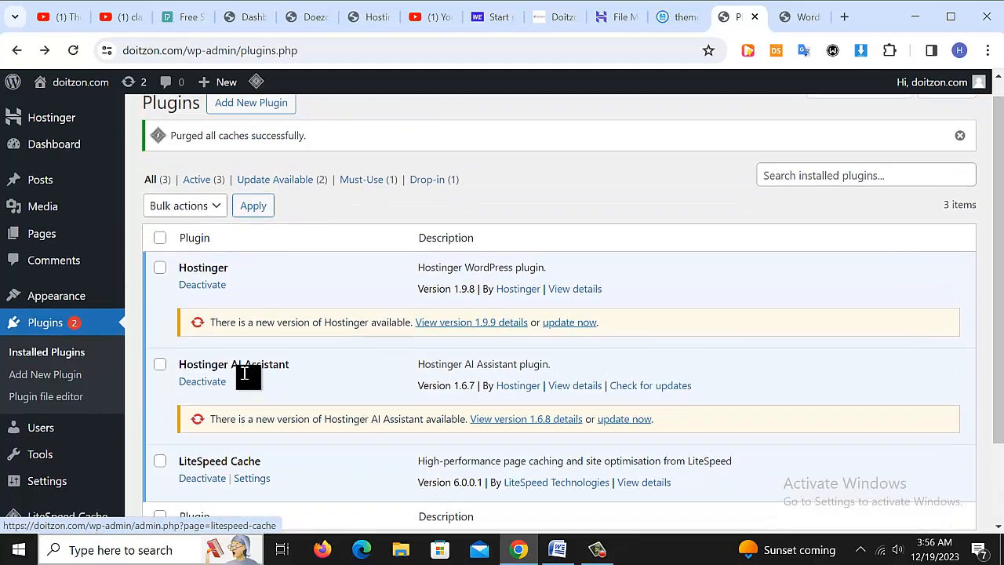
{"action": "scroll", "coordinate": [244, 373], "scroll_direction": "up", "scroll_amount": 1}
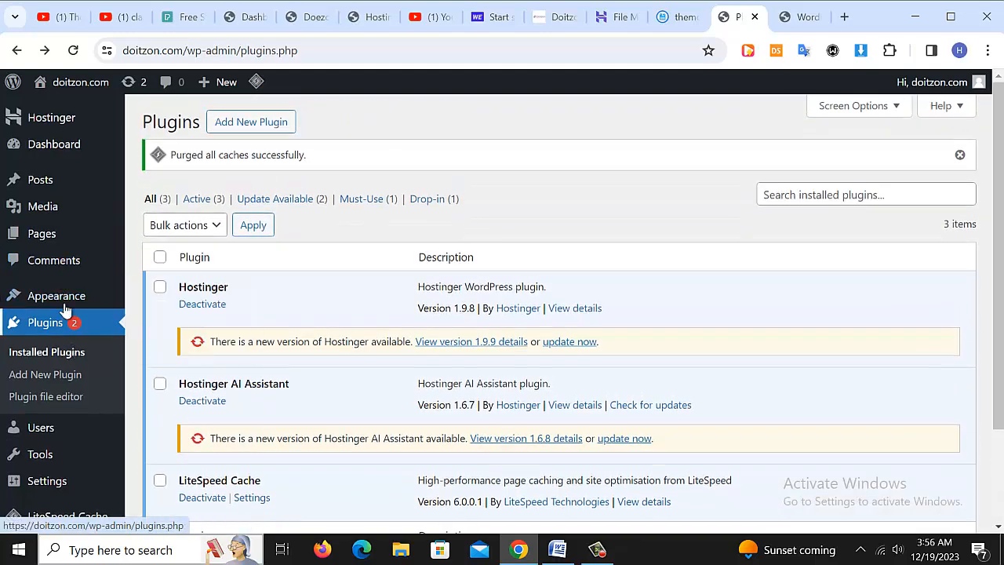
{"action": "mouse_move", "coordinate": [70, 300]}
{"action": "left_click", "coordinate": [165, 302]}
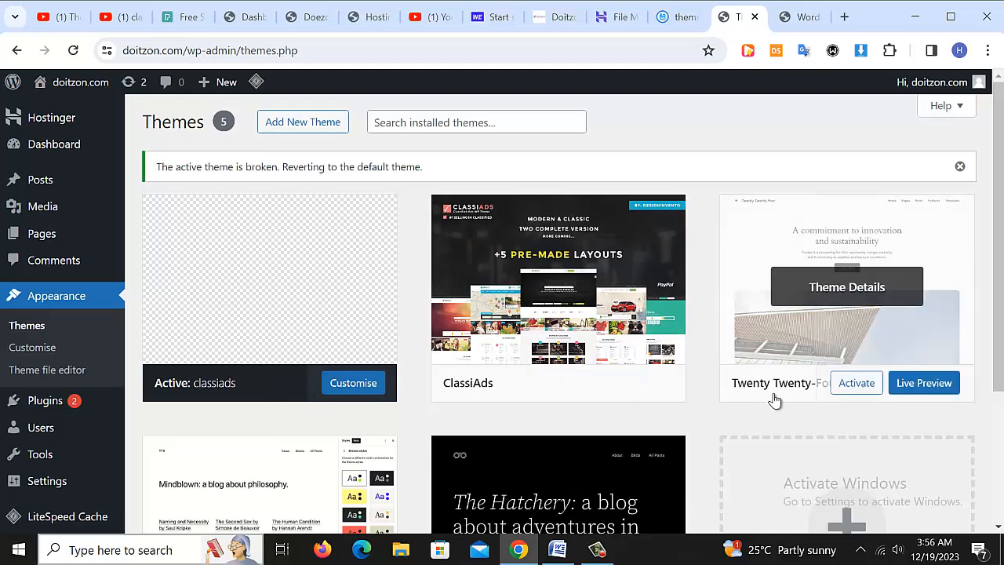
{"action": "scroll", "coordinate": [567, 400], "scroll_direction": "down", "scroll_amount": 3}
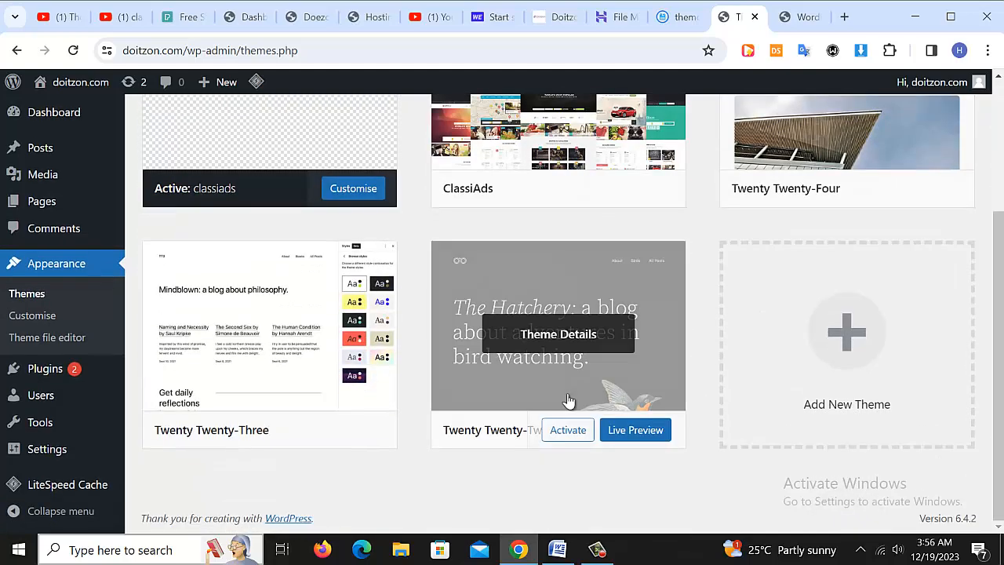
{"action": "scroll", "coordinate": [569, 401], "scroll_direction": "up", "scroll_amount": 3}
{"action": "left_click", "coordinate": [73, 52]}
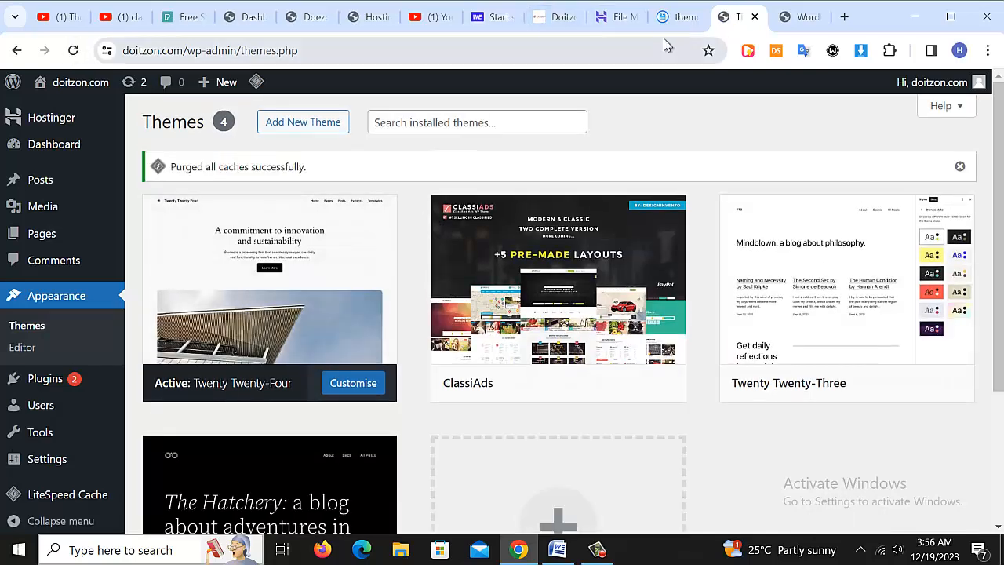
{"action": "left_click", "coordinate": [781, 18]}
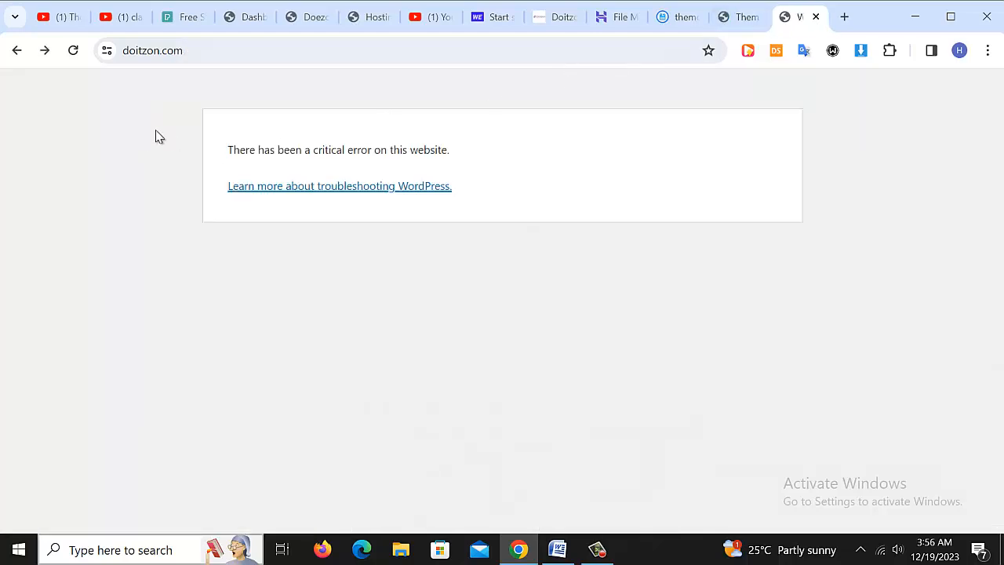
Step: Reload doitzon.com via Back and Forward so it shows Twenty Twenty-Four, then return to the themes folder
{"action": "left_click", "coordinate": [18, 50]}
{"action": "left_click", "coordinate": [44, 53]}
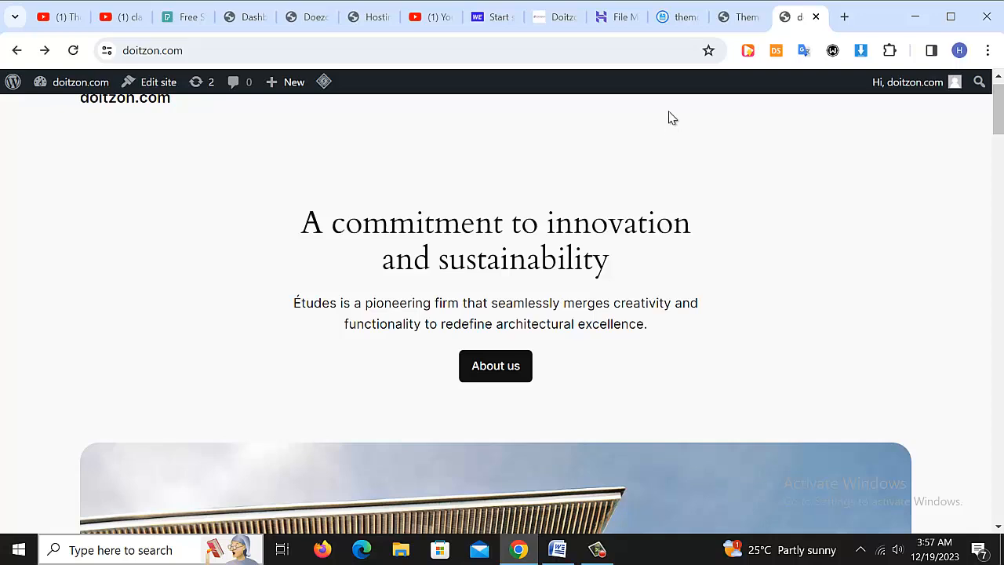
{"action": "left_click", "coordinate": [679, 22]}
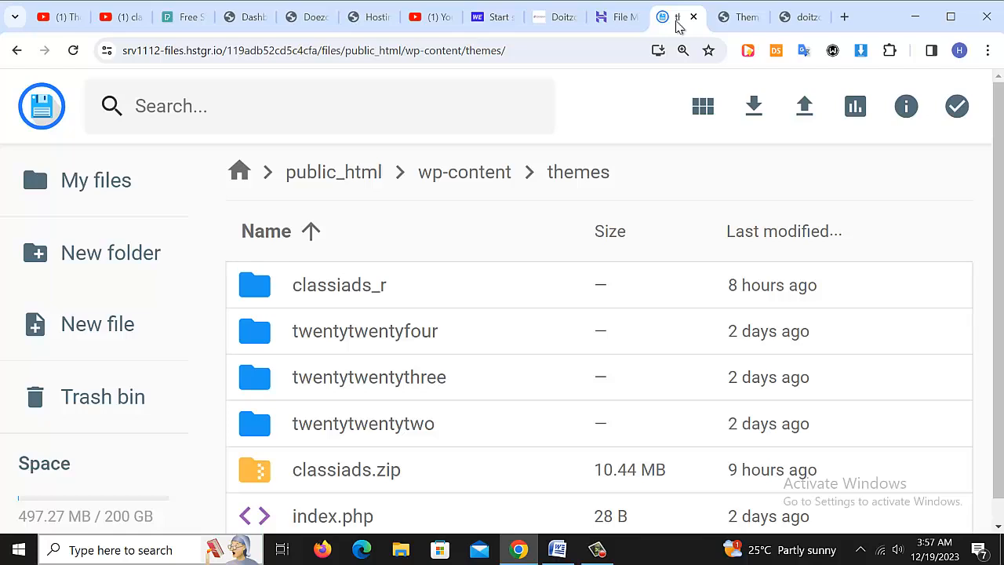
Step: Leave the themes folder listing and return to the doitzon.com WordPress Themes page
{"action": "scroll", "coordinate": [601, 211], "scroll_direction": "down", "scroll_amount": 1}
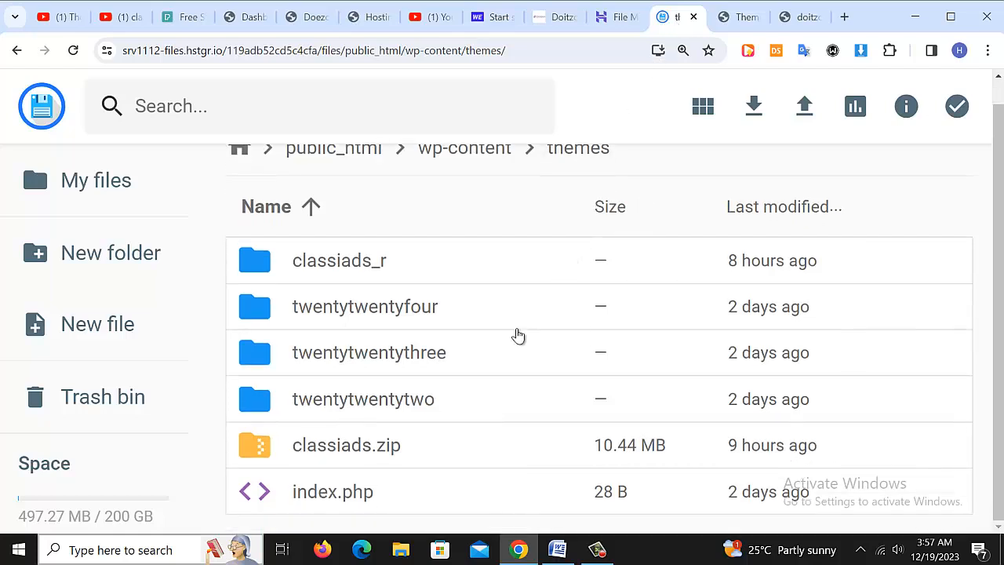
{"action": "scroll", "coordinate": [507, 417], "scroll_direction": "up", "scroll_amount": 1}
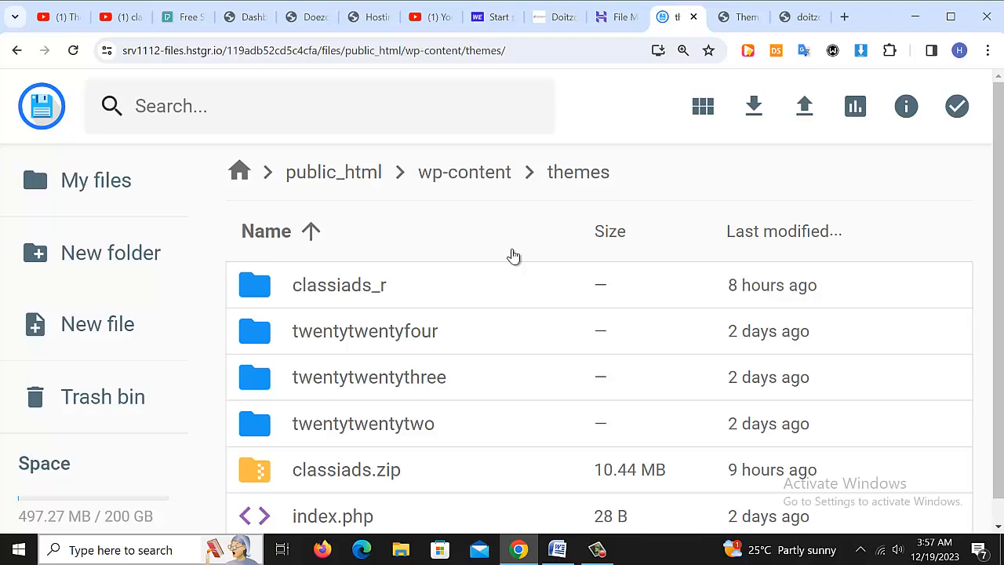
{"action": "left_click", "coordinate": [728, 17]}
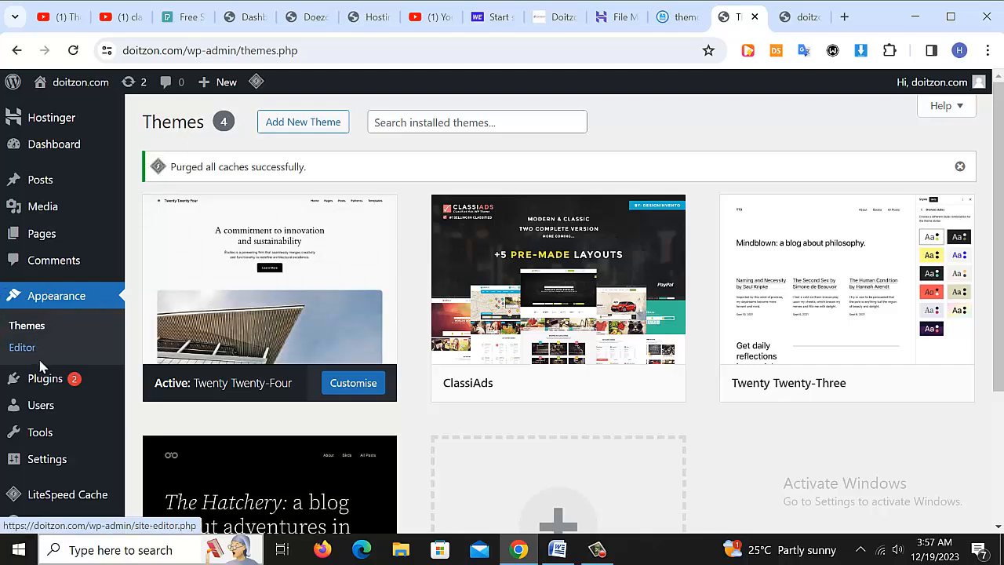
Step: Open the Plugins > Installed Plugins list in WordPress admin
{"action": "scroll", "coordinate": [39, 365], "scroll_direction": "down", "scroll_amount": 1}
{"action": "mouse_move", "coordinate": [48, 434]}
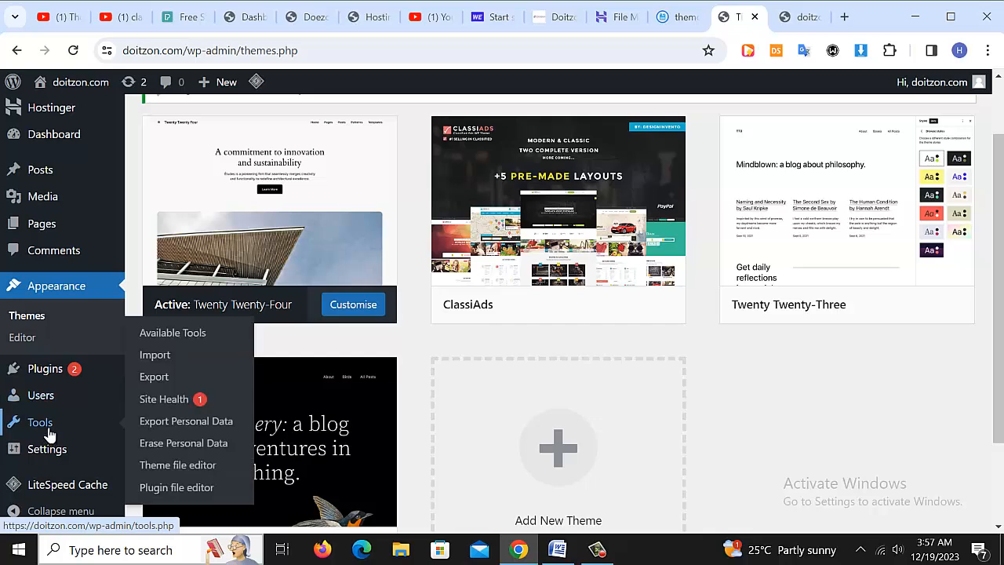
{"action": "mouse_move", "coordinate": [39, 377]}
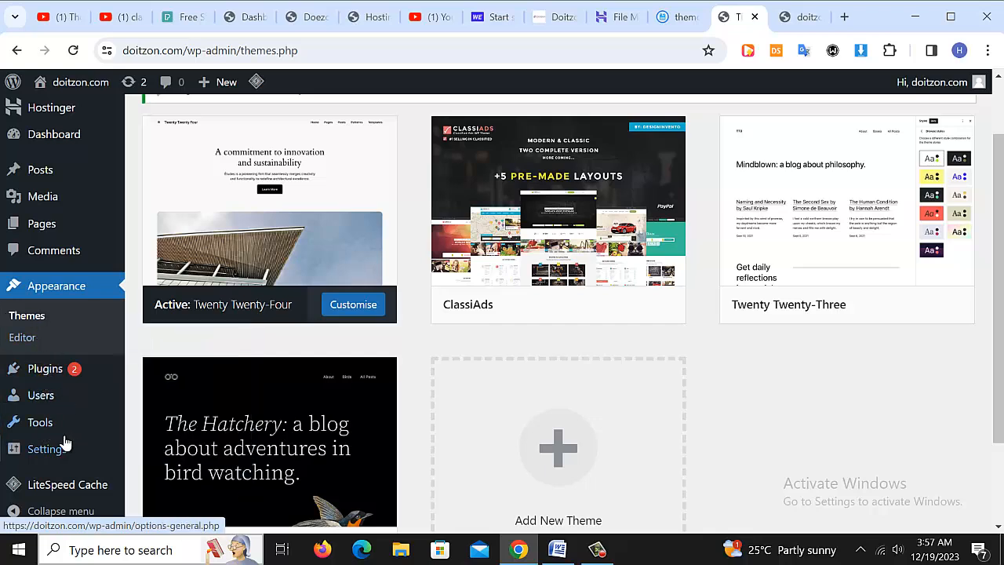
{"action": "left_click", "coordinate": [132, 374]}
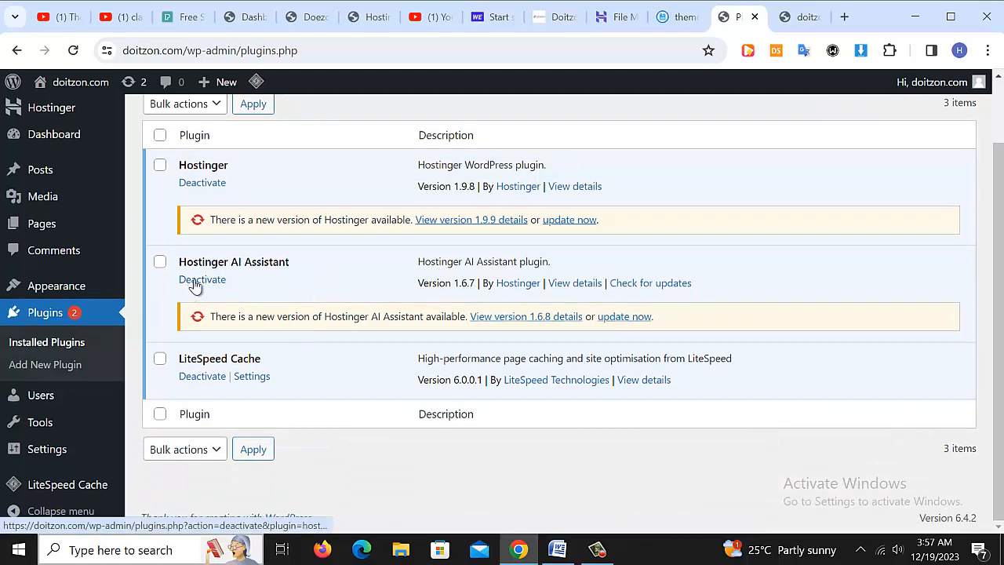
Step: Deactivate the Hostinger and Hostinger AI Assistant plugins
{"action": "scroll", "coordinate": [196, 285], "scroll_direction": "up", "scroll_amount": 1}
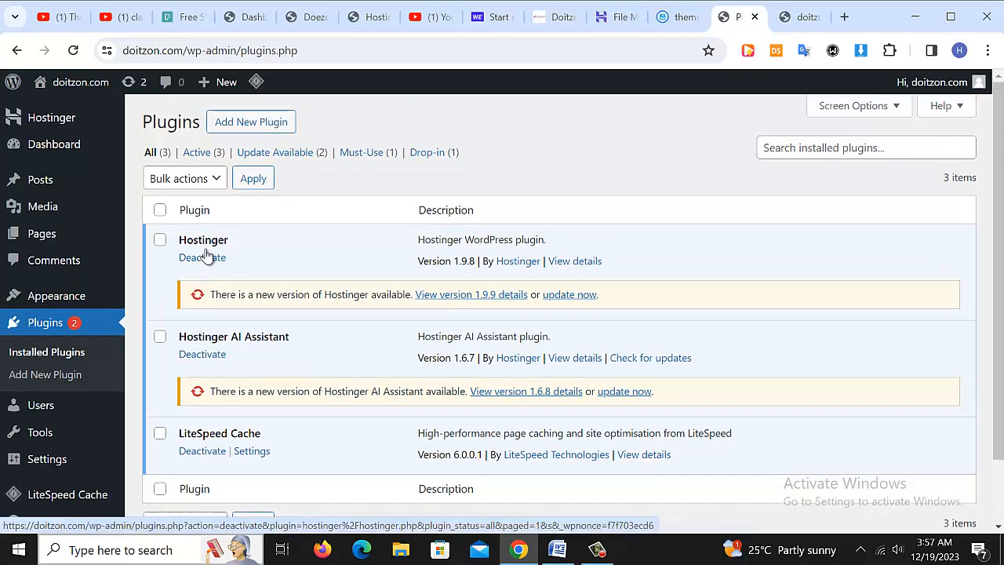
{"action": "left_click", "coordinate": [160, 240]}
{"action": "left_click", "coordinate": [192, 259]}
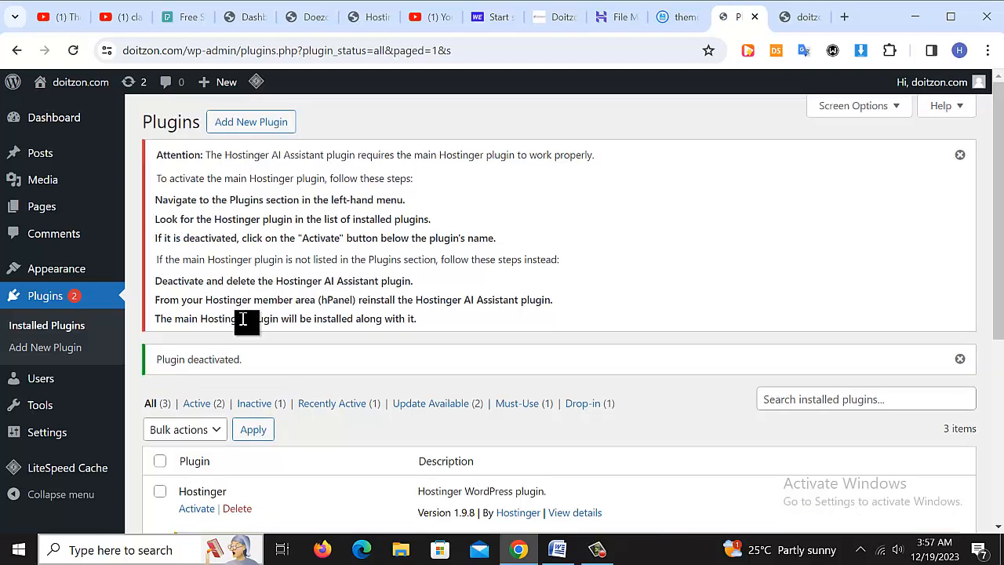
{"action": "scroll", "coordinate": [259, 326], "scroll_direction": "down", "scroll_amount": 2}
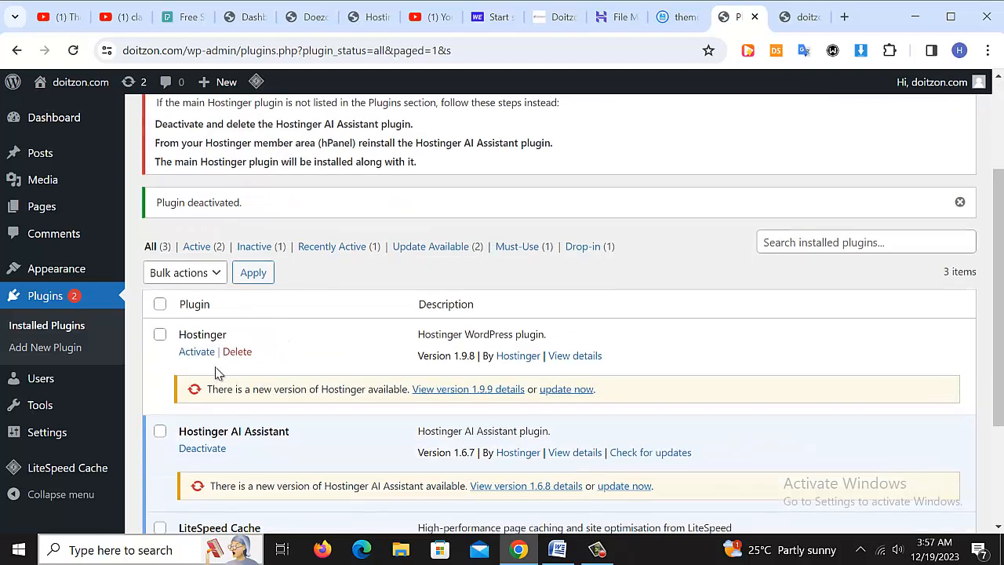
{"action": "scroll", "coordinate": [192, 388], "scroll_direction": "down", "scroll_amount": 1}
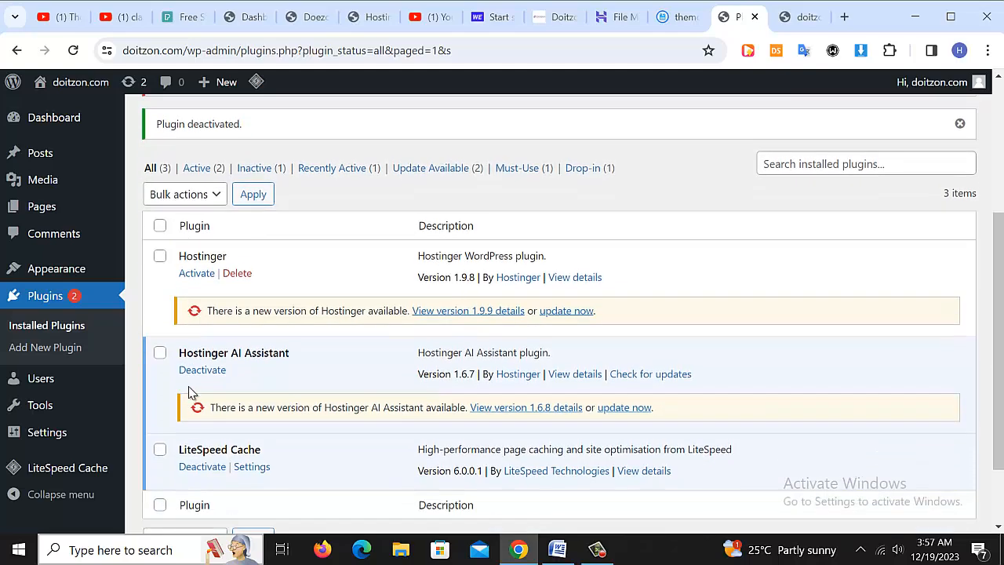
{"action": "left_click", "coordinate": [160, 354]}
{"action": "left_click", "coordinate": [192, 371]}
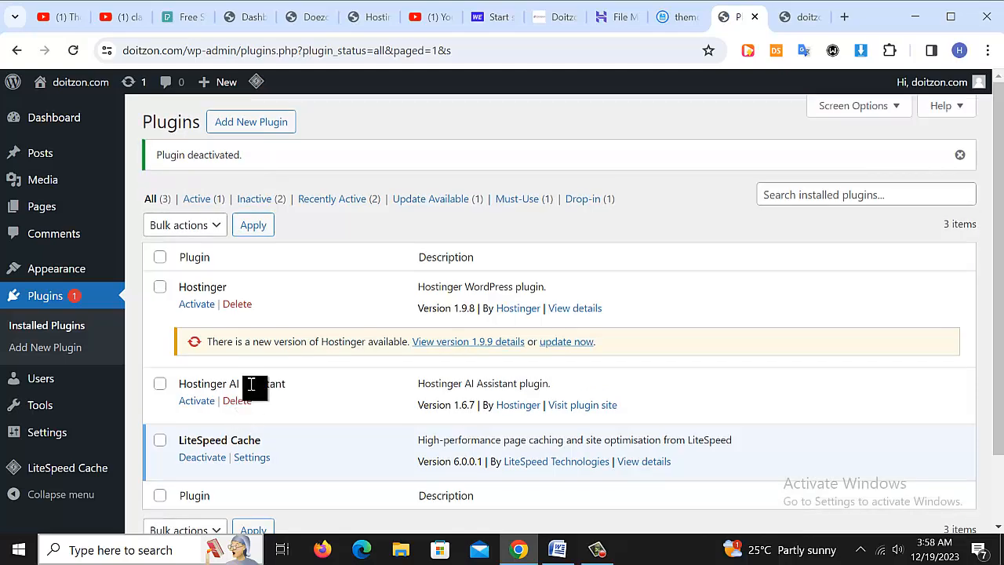
Step: Reload the Plugins page and start updating Hostinger to its new version
{"action": "scroll", "coordinate": [251, 387], "scroll_direction": "down", "scroll_amount": 2}
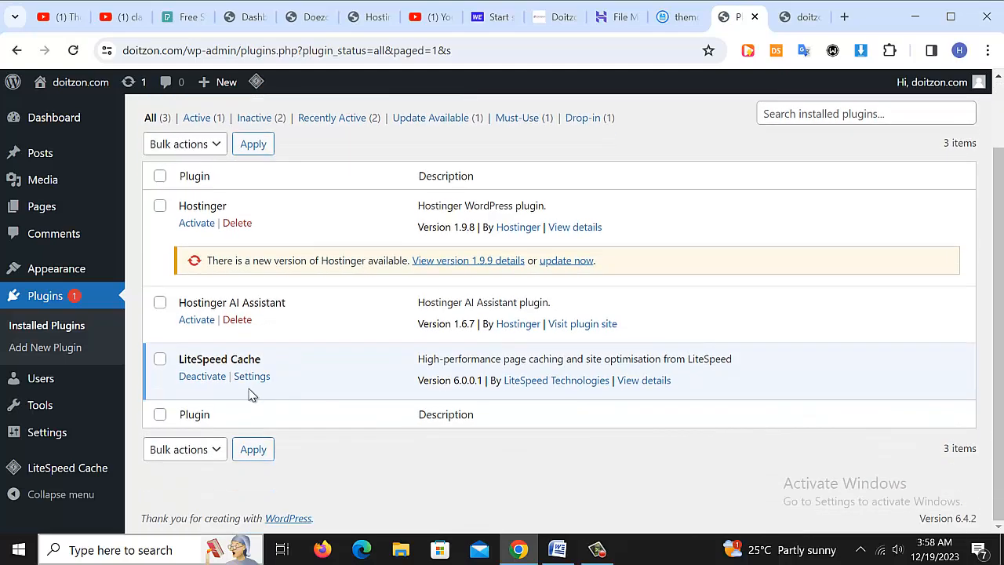
{"action": "scroll", "coordinate": [251, 395], "scroll_direction": "up", "scroll_amount": 2}
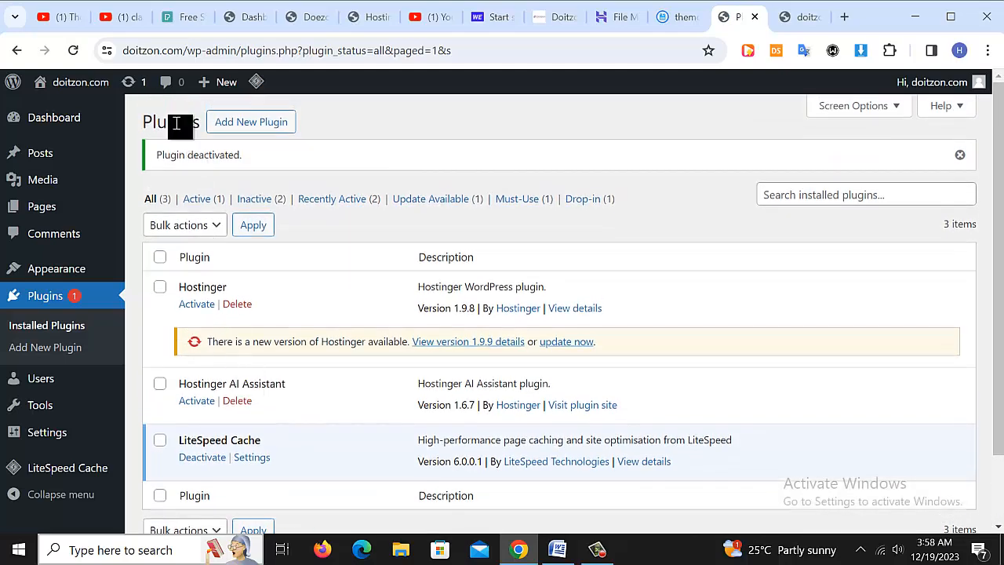
{"action": "left_click", "coordinate": [73, 51]}
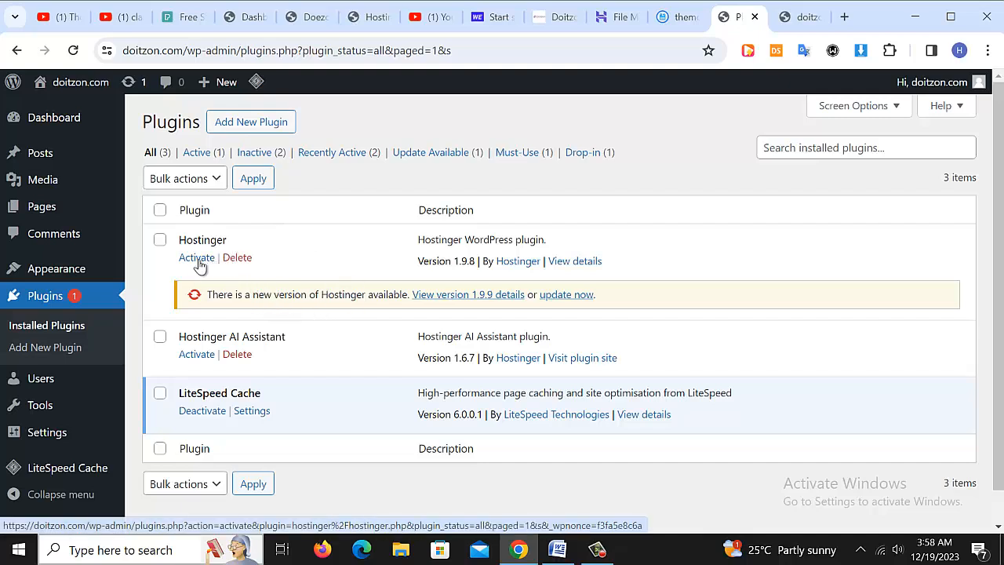
{"action": "left_click", "coordinate": [566, 295]}
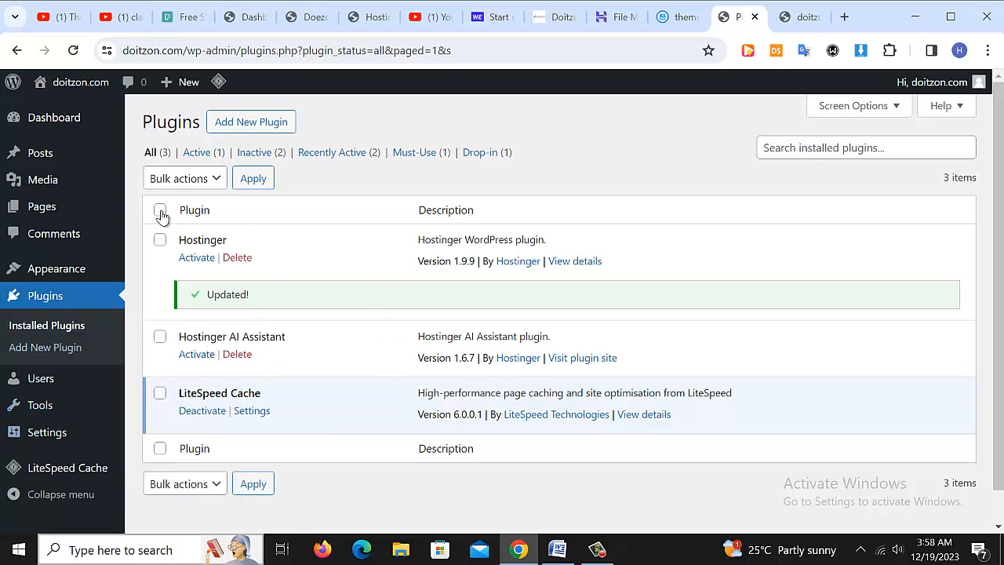
Step: Reload Plugins to confirm Hostinger 1.9.9, then bring up the file manager's themes folder
{"action": "left_click", "coordinate": [73, 51]}
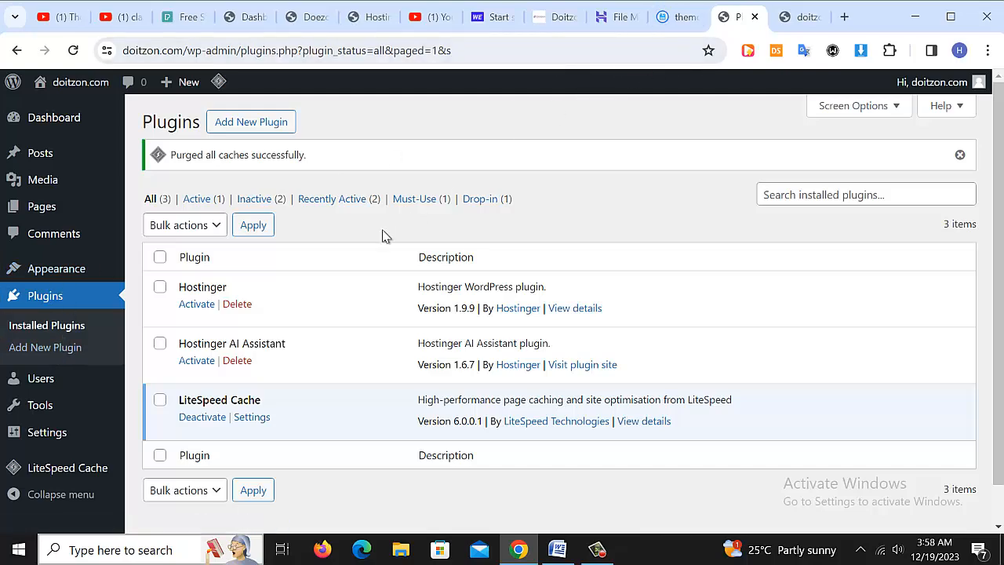
{"action": "left_click", "coordinate": [675, 16]}
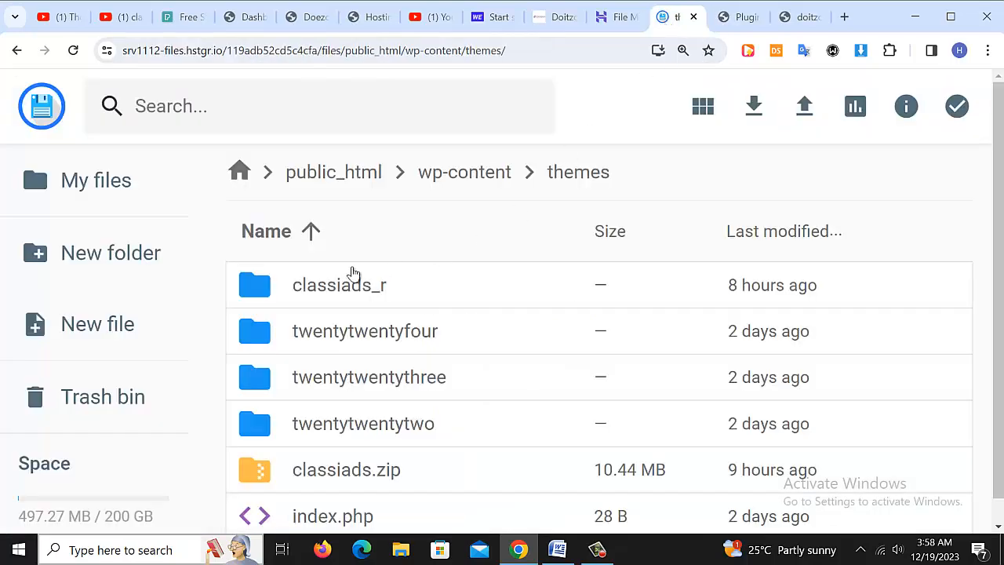
Step: Rename the classiads_r theme folder to classiads
{"action": "right_click", "coordinate": [354, 295]}
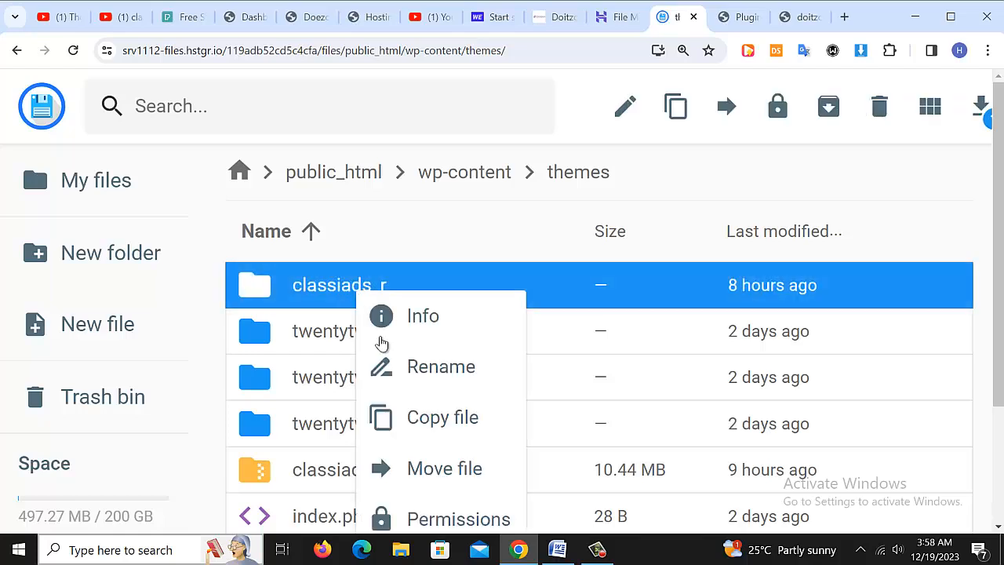
{"action": "left_click", "coordinate": [411, 388]}
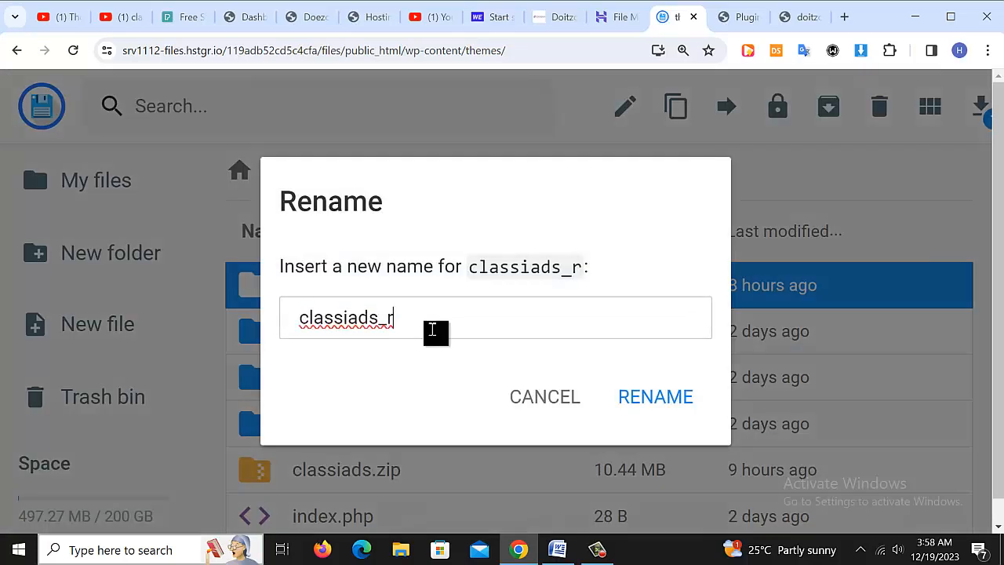
{"action": "key", "text": "BackSpace"}
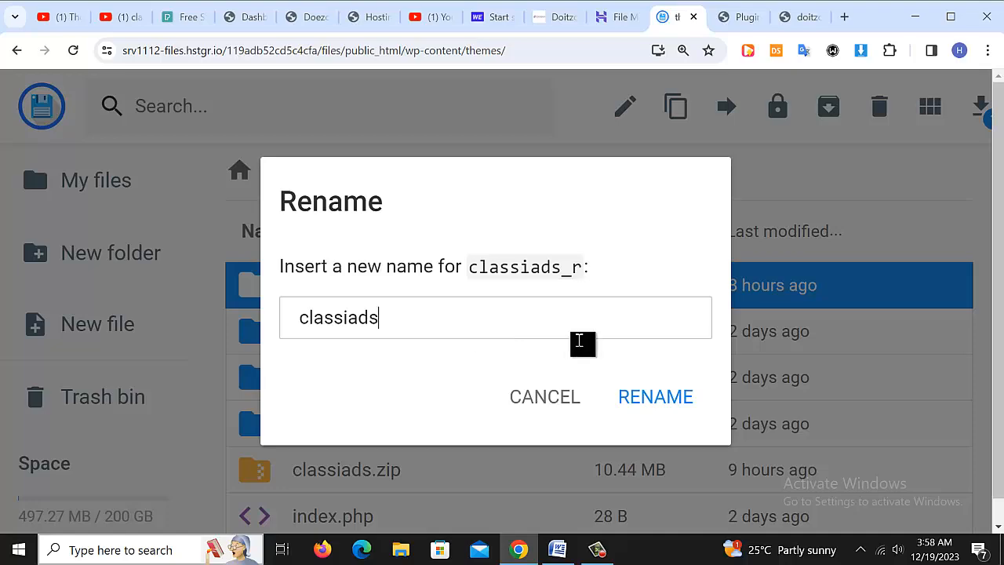
{"action": "left_click", "coordinate": [669, 397]}
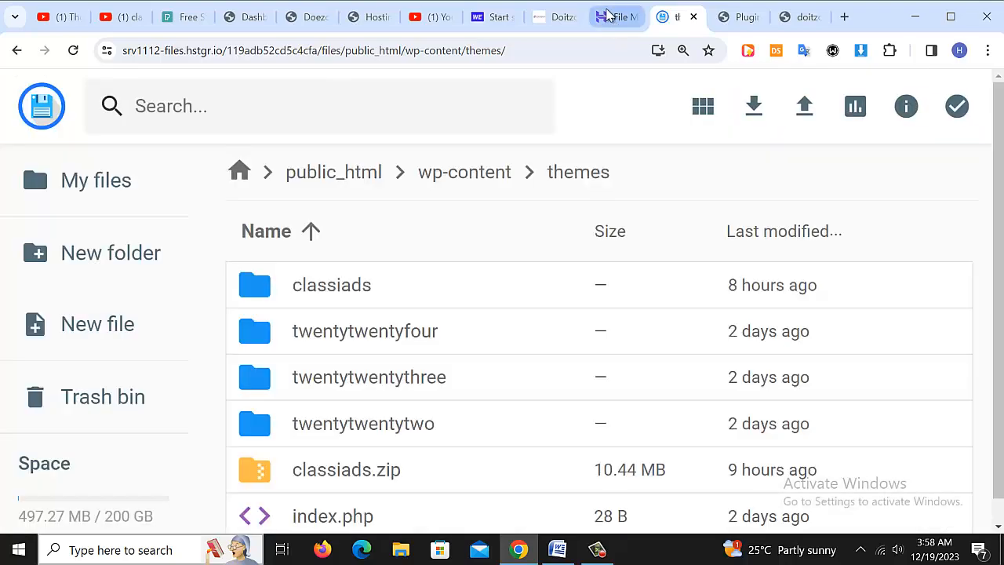
Step: Recheck the themes folder listing, then return to the WordPress Plugins page
{"action": "left_click", "coordinate": [609, 17]}
{"action": "left_click", "coordinate": [678, 17]}
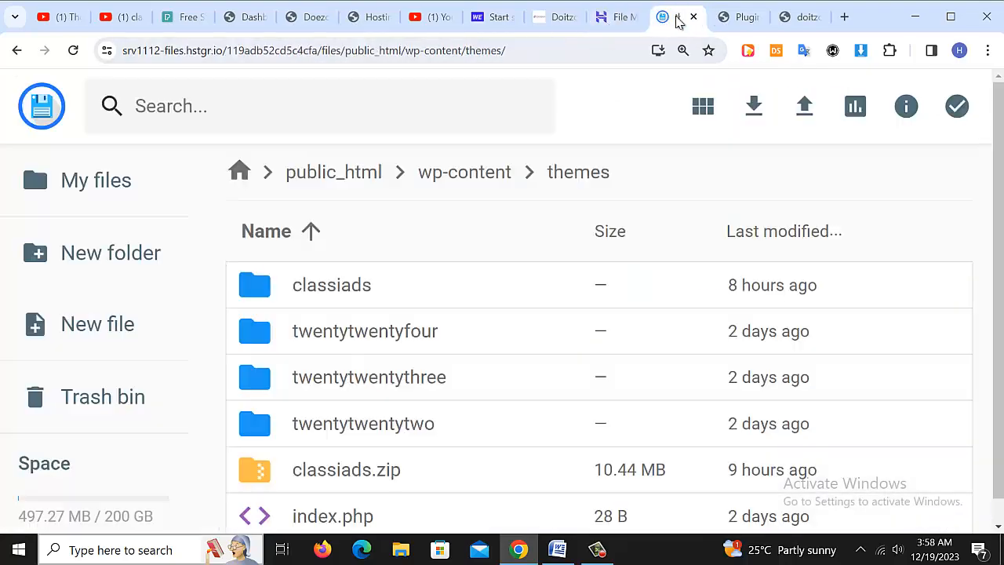
{"action": "left_click", "coordinate": [739, 17]}
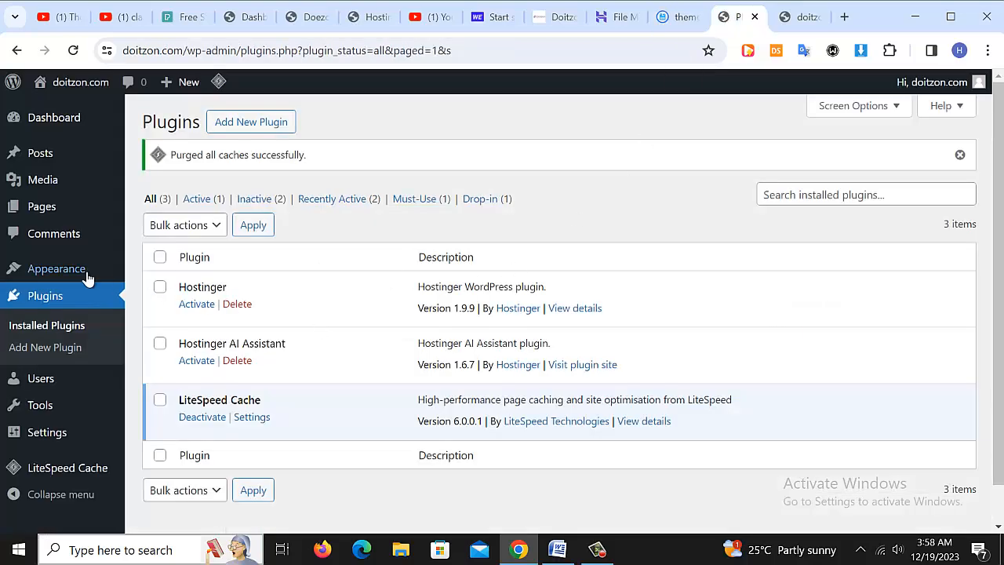
Step: Live-preview the ClassiAds theme from Appearance > Themes, then go back after the critical error
{"action": "left_click", "coordinate": [146, 273]}
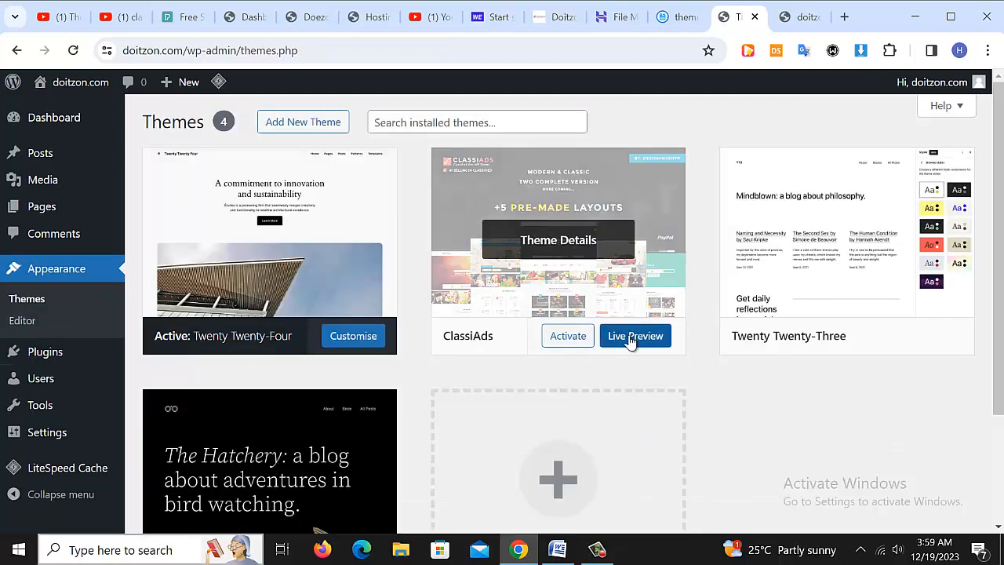
{"action": "left_click", "coordinate": [632, 341]}
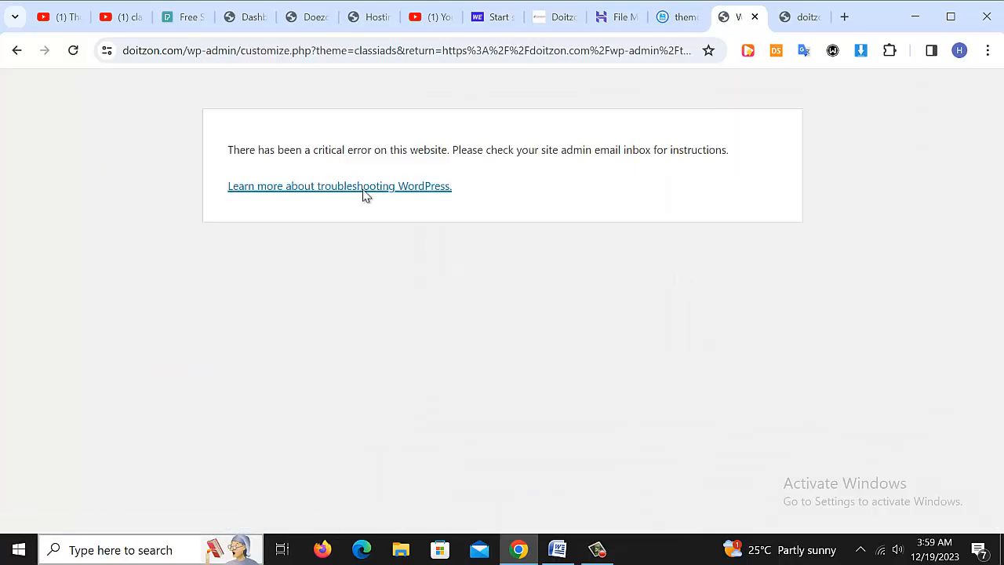
{"action": "left_click", "coordinate": [11, 50]}
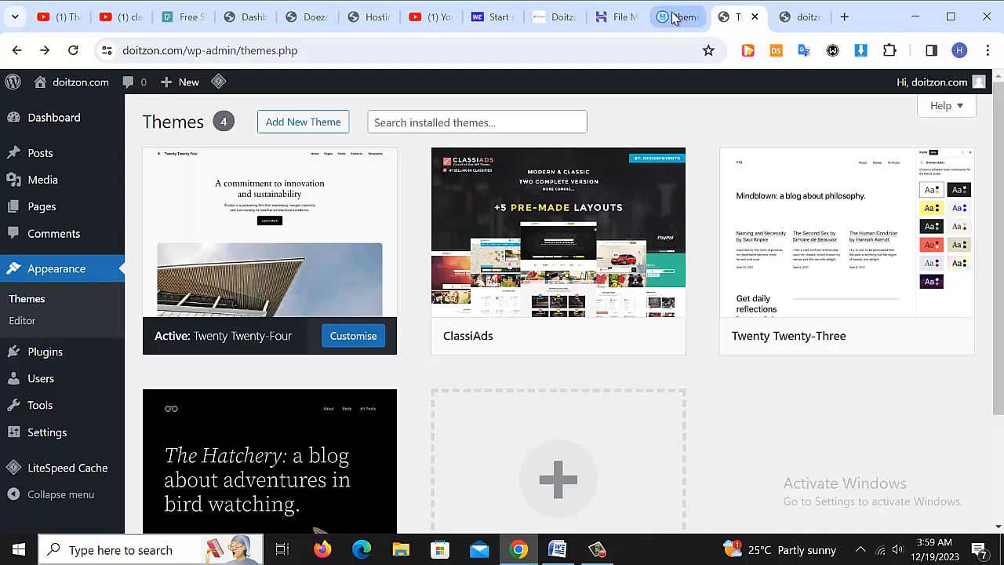
Step: Check the file manager's themes folder, then review the four installed themes in WordPress
{"action": "left_click", "coordinate": [676, 17]}
{"action": "left_click", "coordinate": [621, 24]}
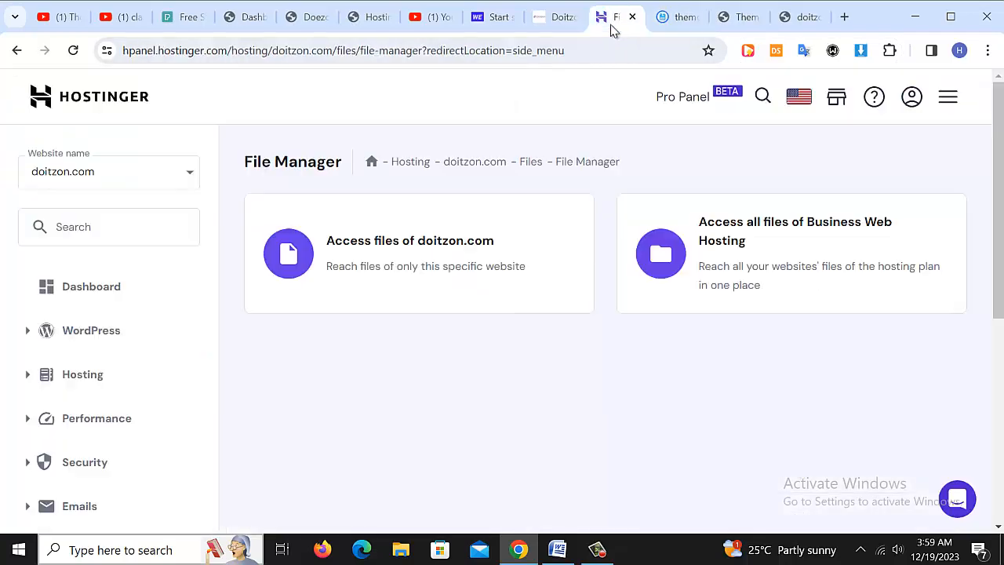
{"action": "left_click", "coordinate": [672, 24]}
{"action": "left_click", "coordinate": [723, 18]}
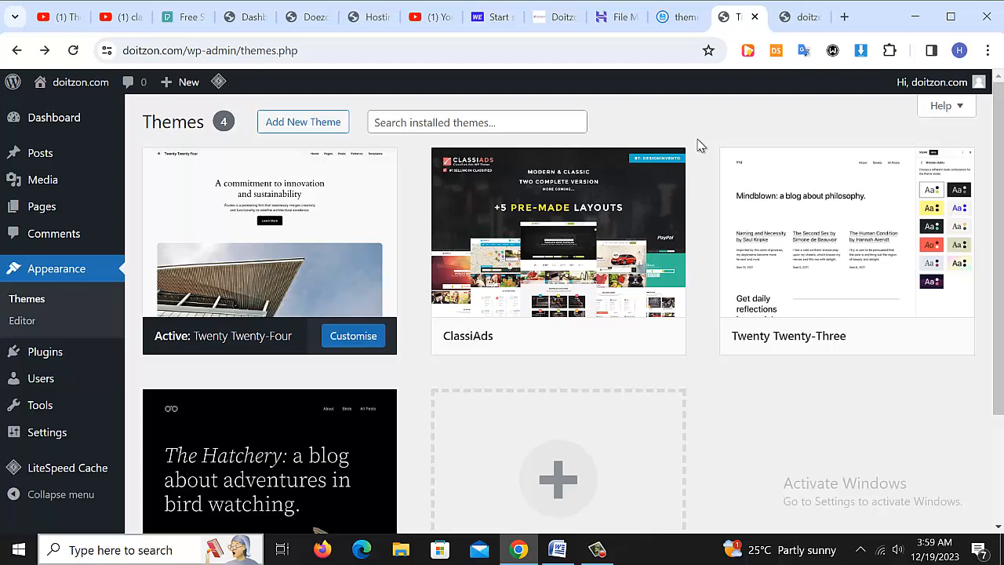
{"action": "scroll", "coordinate": [750, 156], "scroll_direction": "down", "scroll_amount": 2}
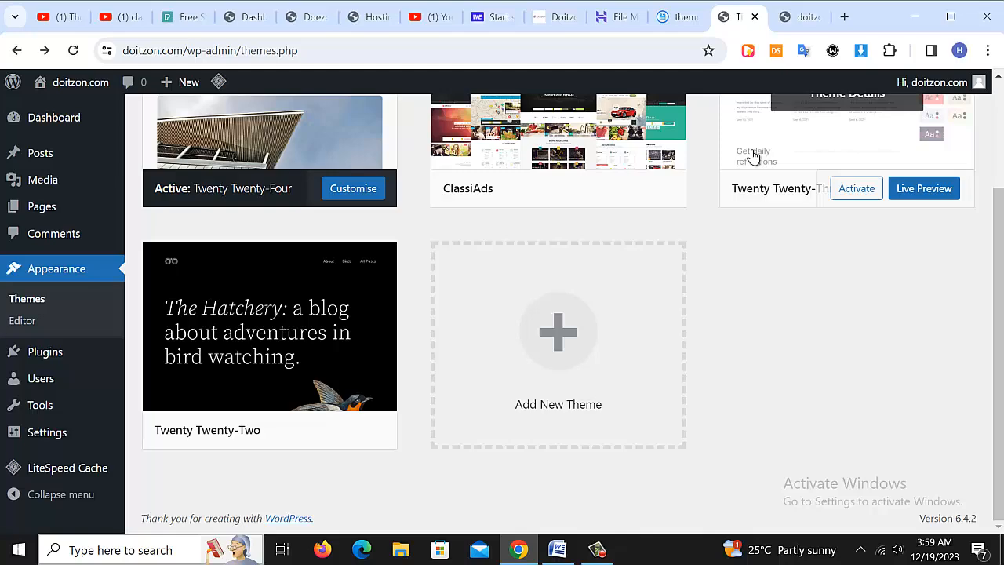
{"action": "scroll", "coordinate": [556, 207], "scroll_direction": "up", "scroll_amount": 2}
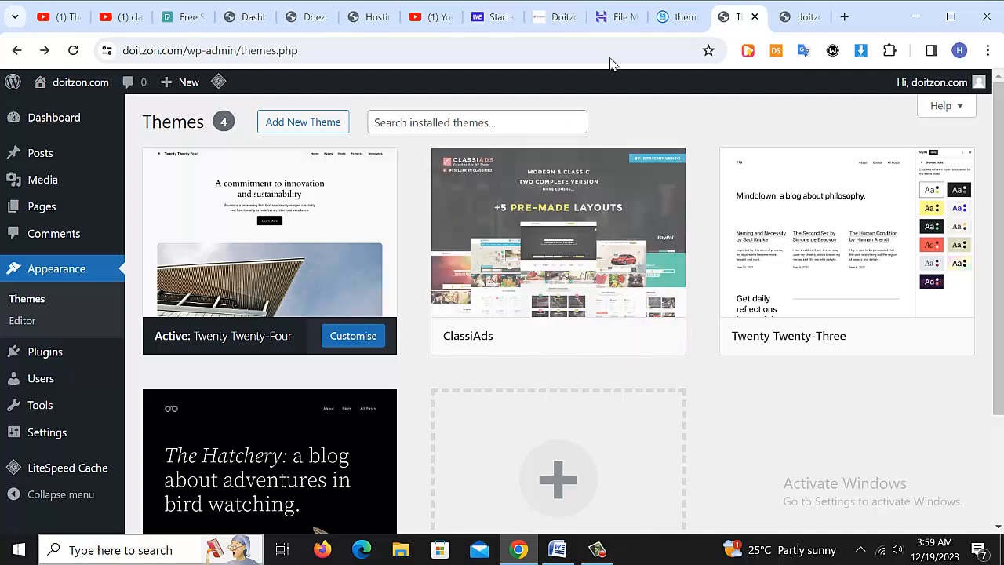
{"action": "mouse_move", "coordinate": [606, 23]}
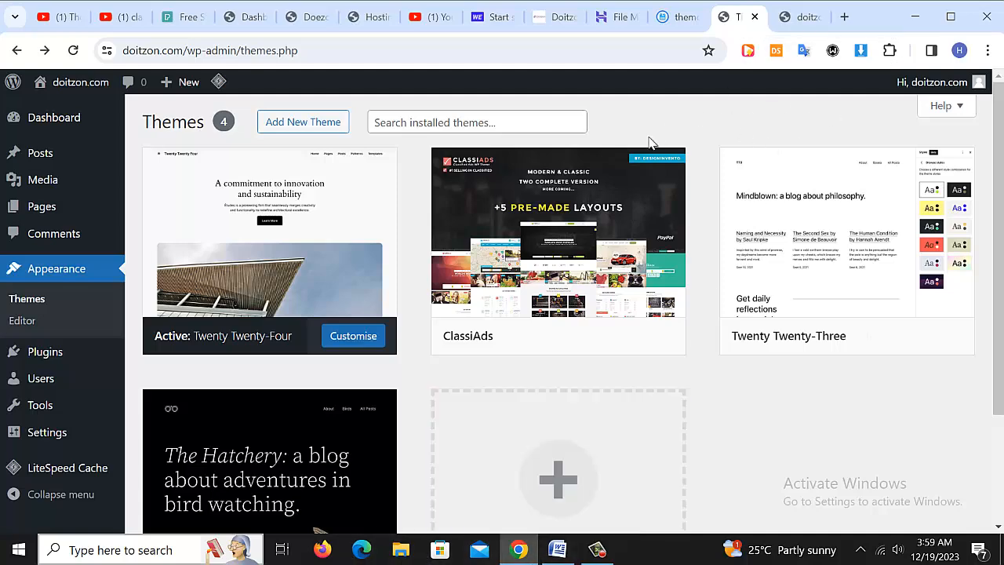
Step: Minimize the browser and open File Explorer on Local Disk (C:)
{"action": "left_click", "coordinate": [915, 16]}
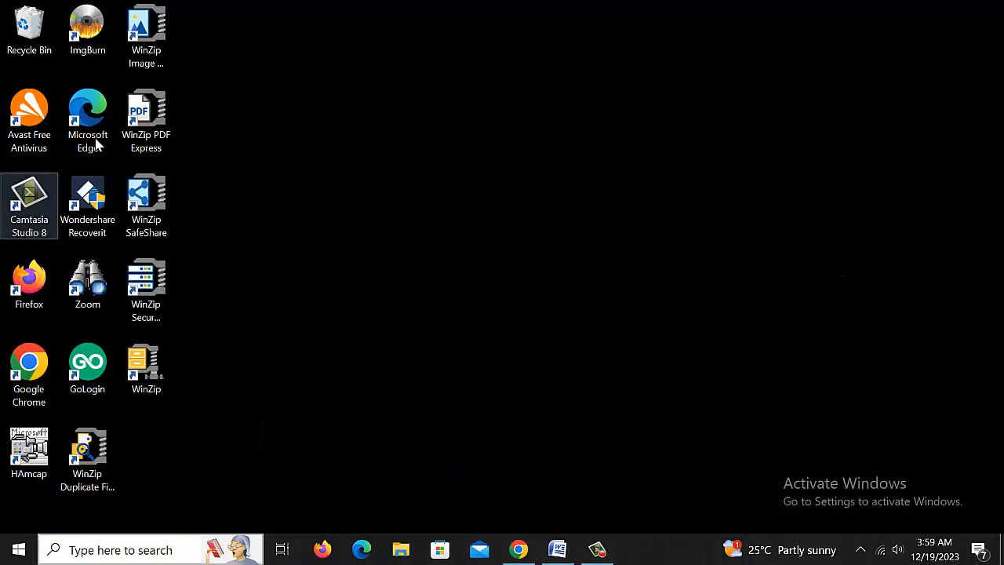
{"action": "left_click", "coordinate": [609, 554]}
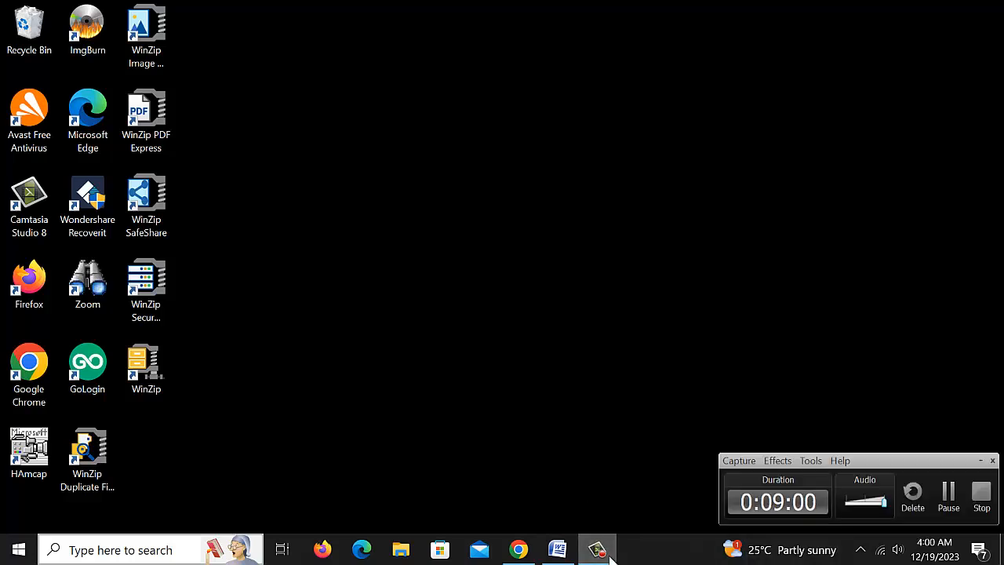
{"action": "left_click", "coordinate": [610, 554]}
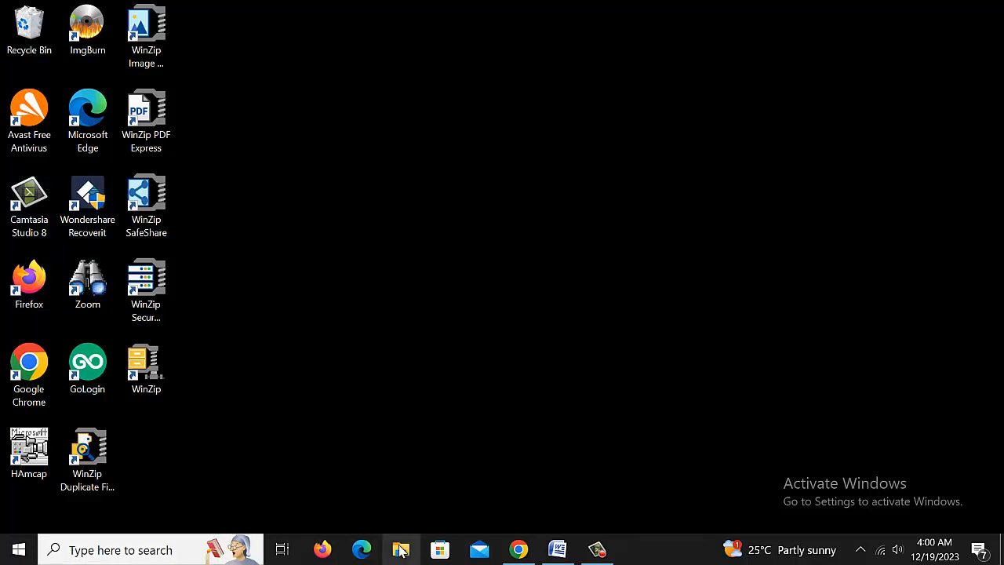
{"action": "left_click", "coordinate": [401, 552]}
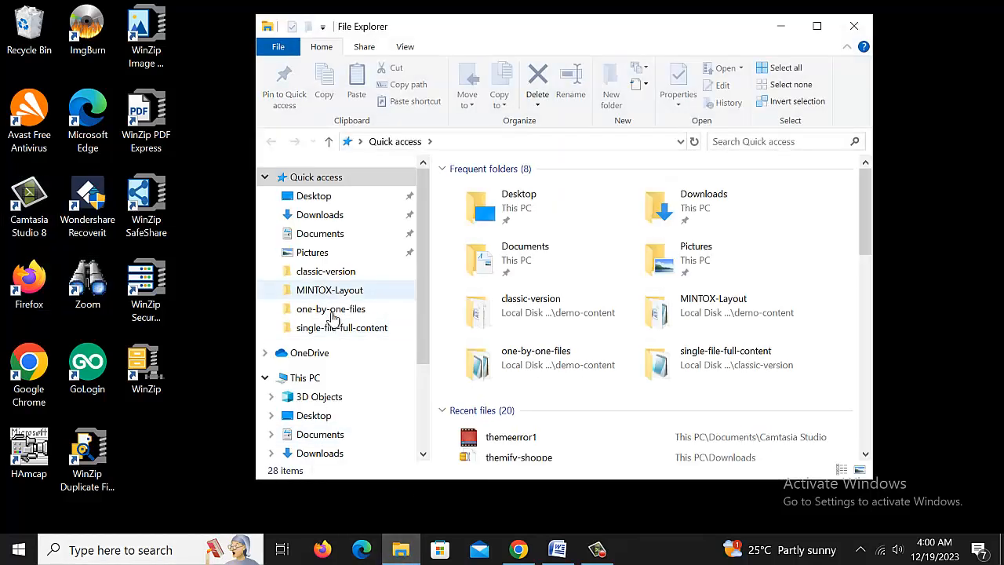
{"action": "left_click", "coordinate": [346, 378]}
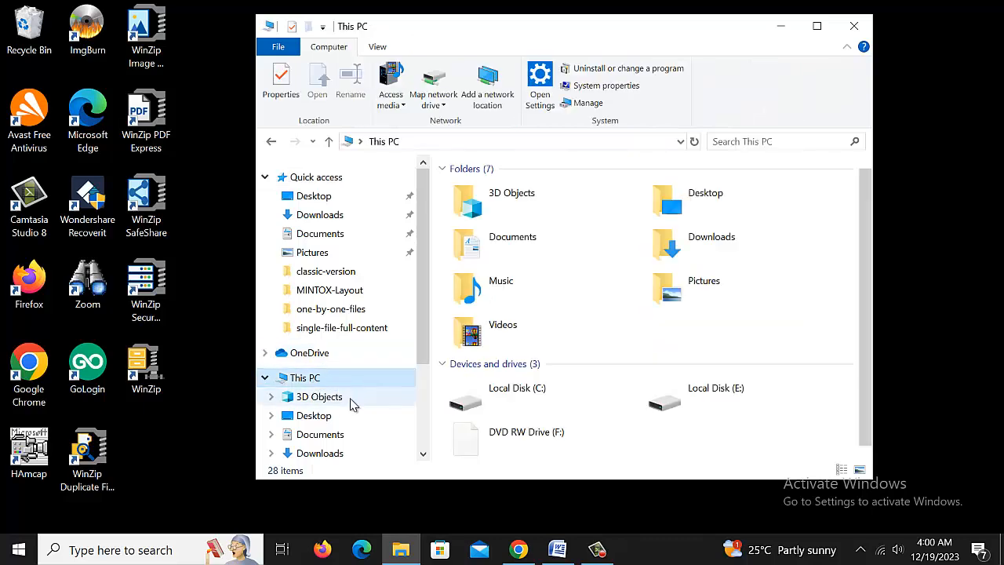
{"action": "double_click", "coordinate": [514, 396]}
Step: Browse into C:\xampp\htdocs\ab\wp-content\themes
{"action": "left_click", "coordinate": [471, 243]}
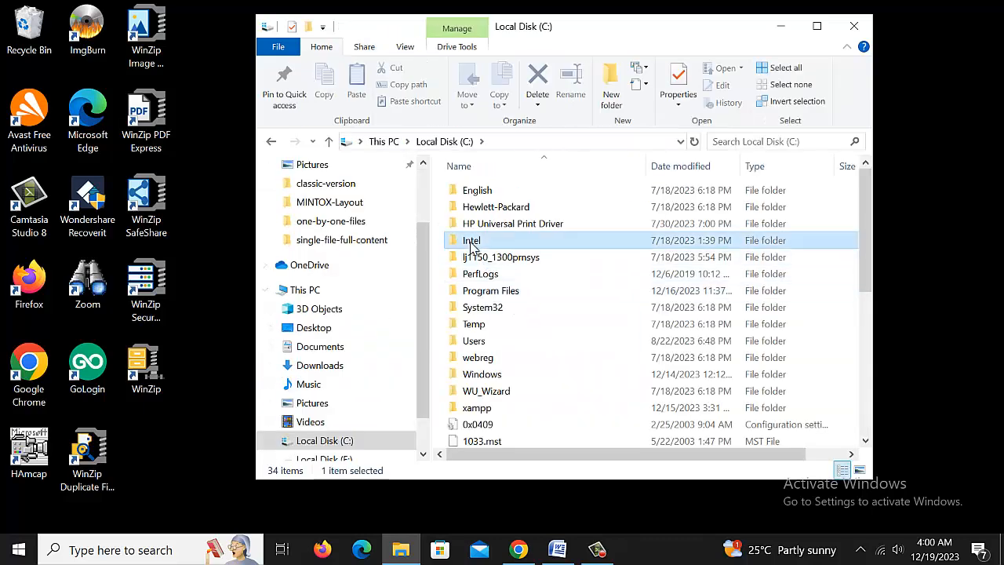
{"action": "left_click", "coordinate": [514, 407]}
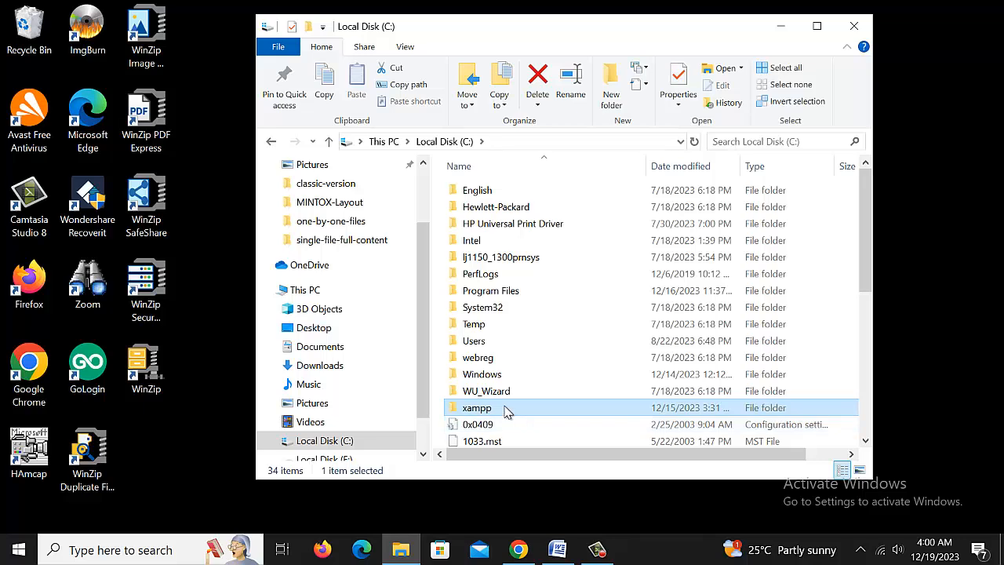
{"action": "double_click", "coordinate": [506, 412]}
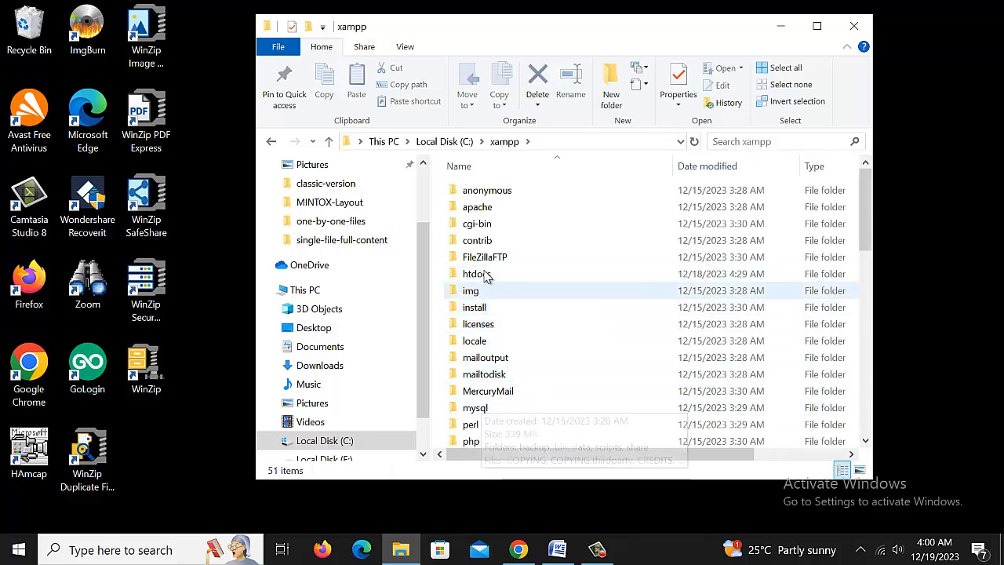
{"action": "double_click", "coordinate": [484, 275]}
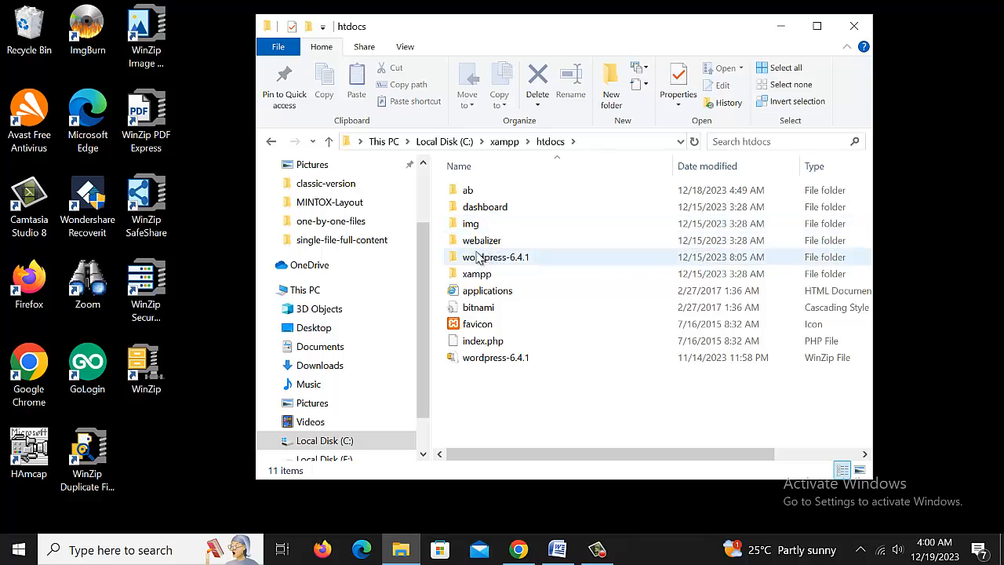
{"action": "double_click", "coordinate": [474, 193]}
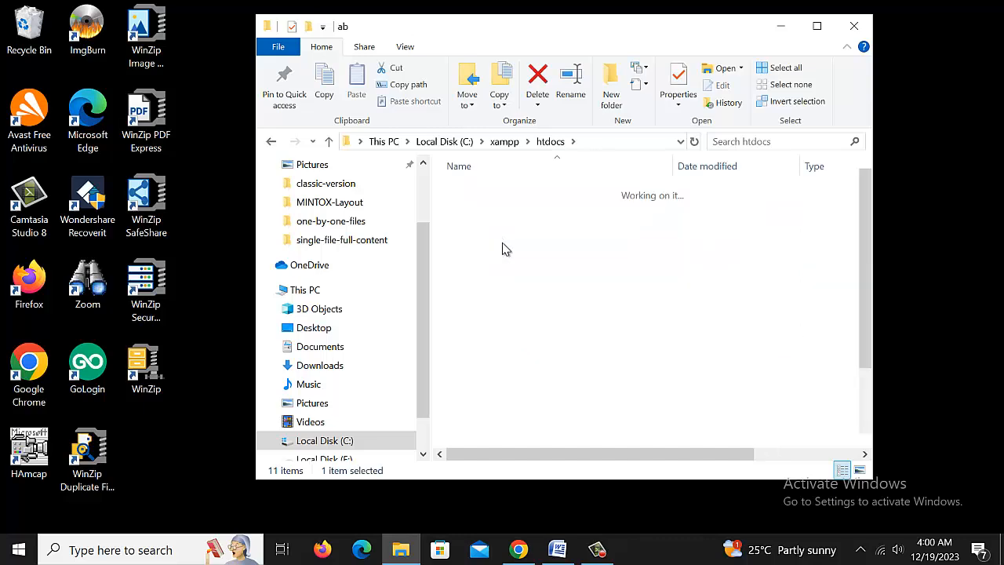
{"action": "double_click", "coordinate": [480, 208]}
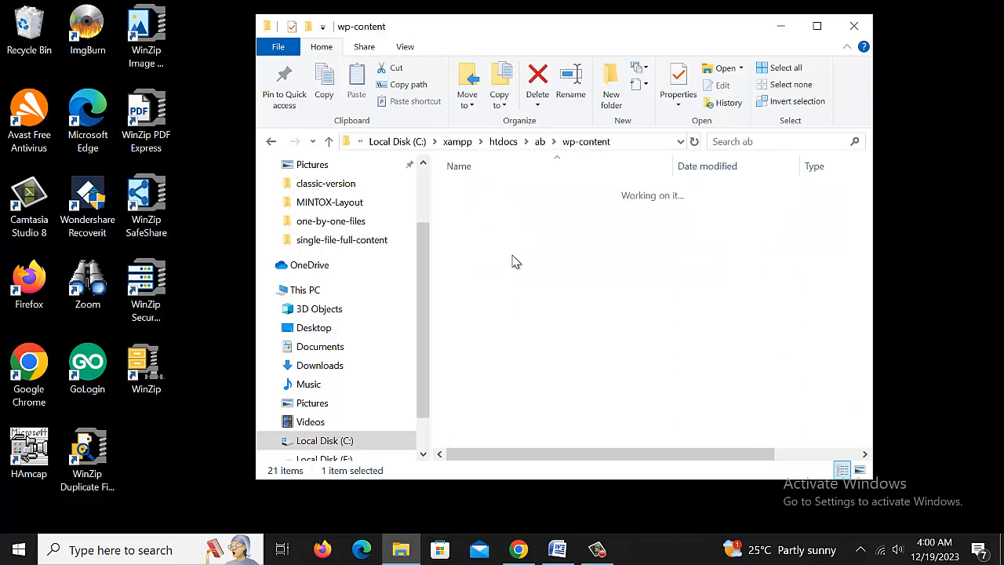
{"action": "double_click", "coordinate": [482, 212]}
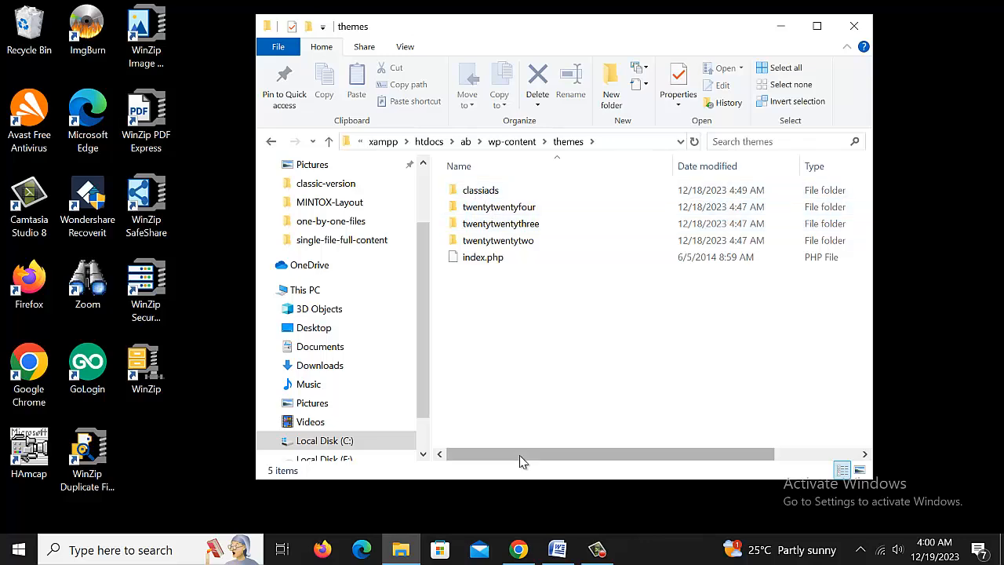
Step: Go back to C:\xampp and launch xampp-control
{"action": "left_click", "coordinate": [271, 143]}
{"action": "left_click", "coordinate": [271, 143]}
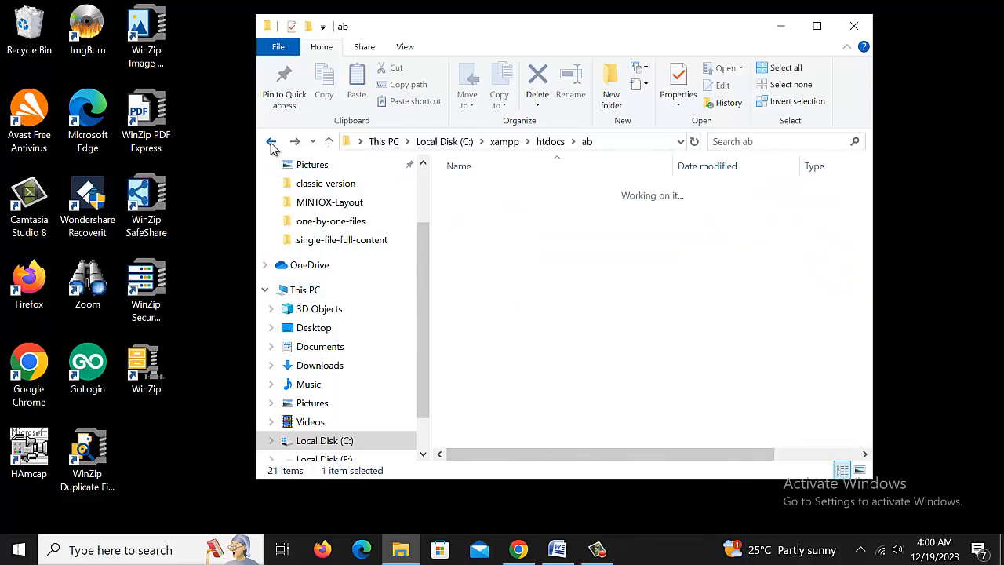
{"action": "left_click", "coordinate": [271, 143]}
{"action": "left_click", "coordinate": [271, 143]}
{"action": "scroll", "coordinate": [494, 313], "scroll_direction": "down", "scroll_amount": 12}
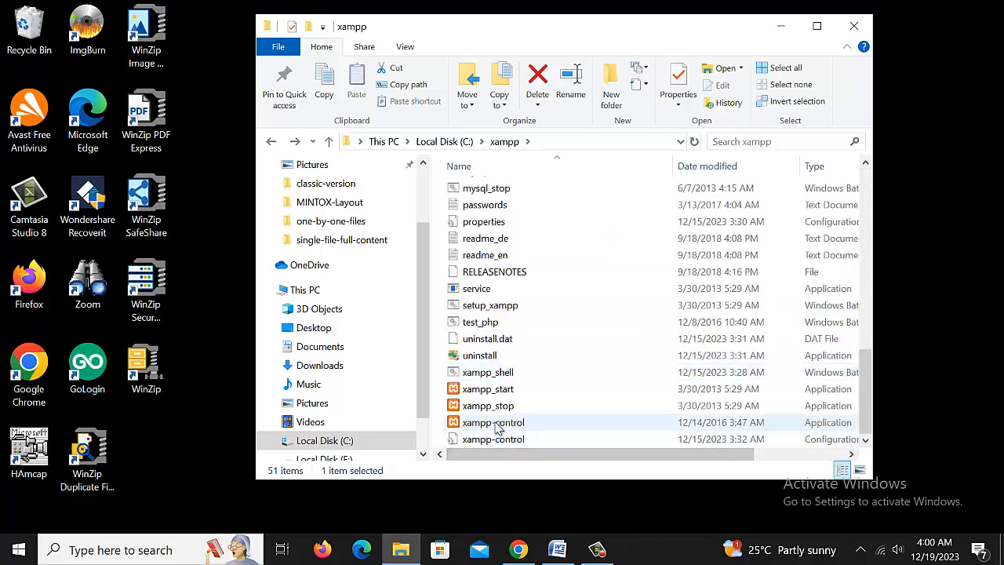
{"action": "double_click", "coordinate": [506, 424]}
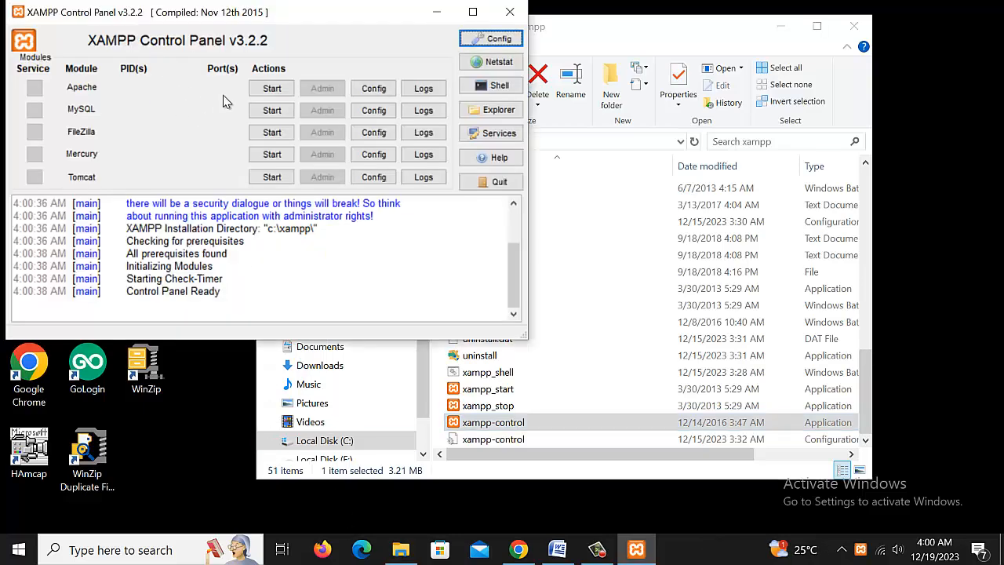
Step: Start Apache and MySQL in XAMPP, minimise it, and bring up Firefox
{"action": "left_click", "coordinate": [267, 90]}
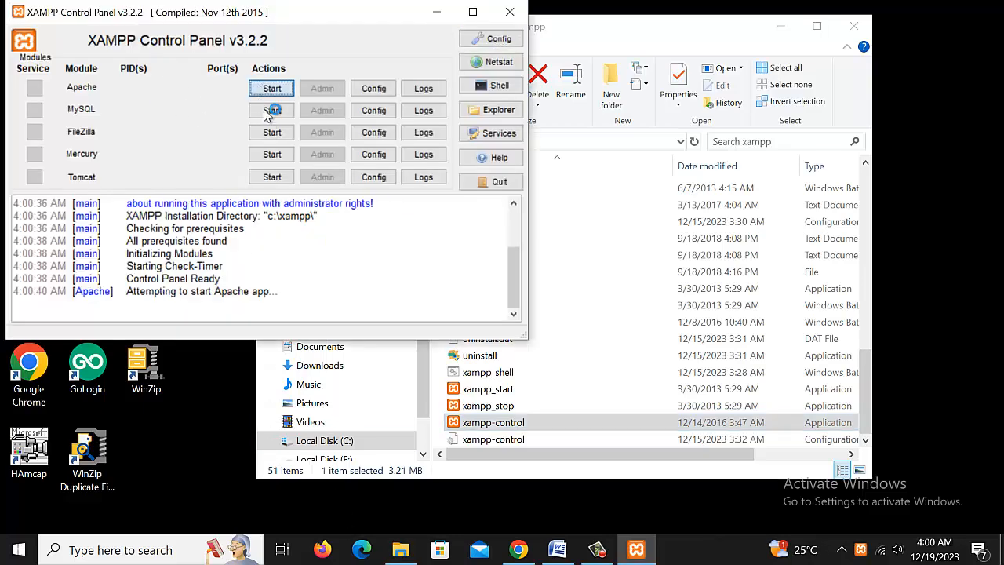
{"action": "left_click", "coordinate": [272, 110]}
{"action": "left_click", "coordinate": [436, 12]}
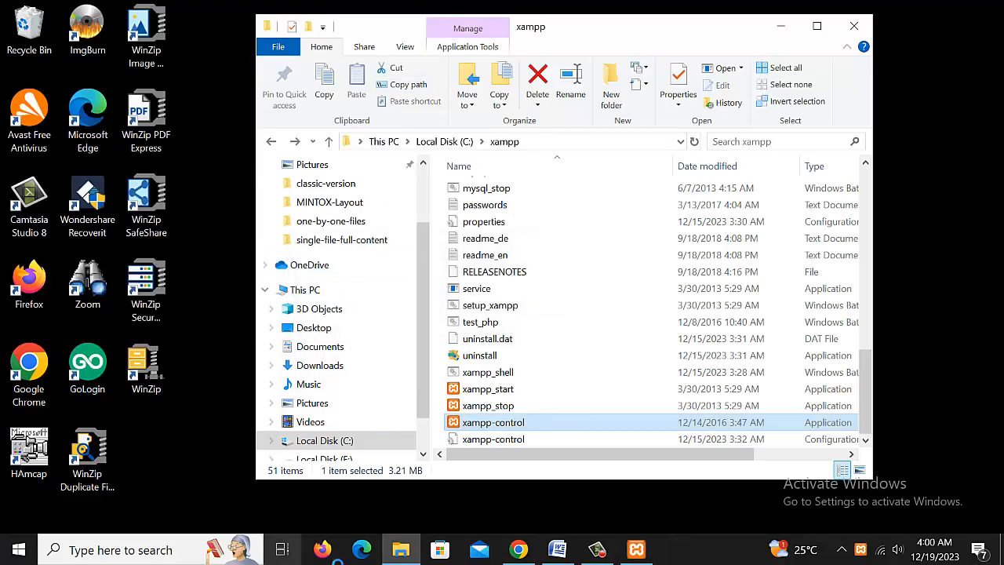
{"action": "left_click", "coordinate": [324, 550]}
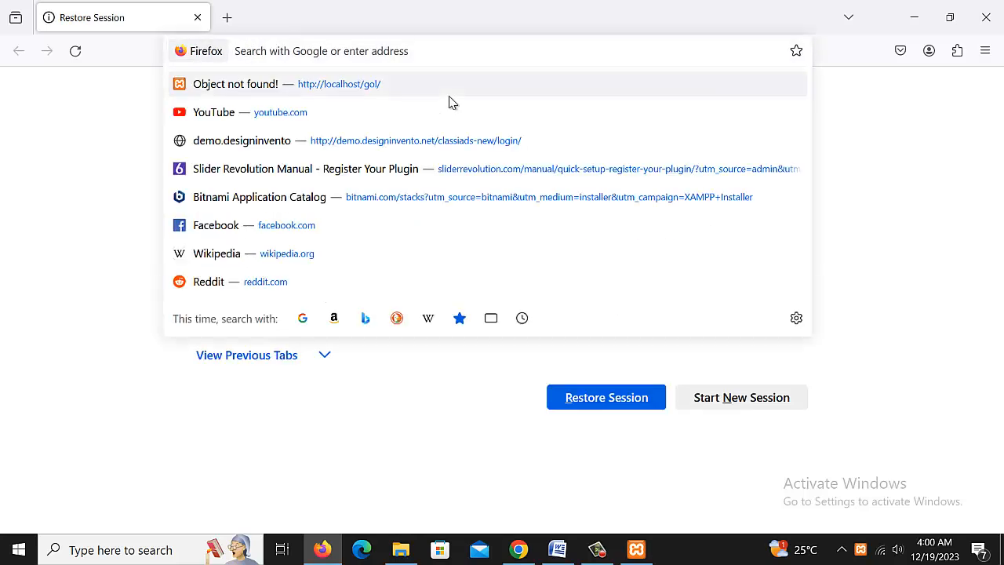
Step: Load localhost/ab in Firefox and scroll through the classifieds homepage's Ad Categories
{"action": "type", "text": "localhost/"}
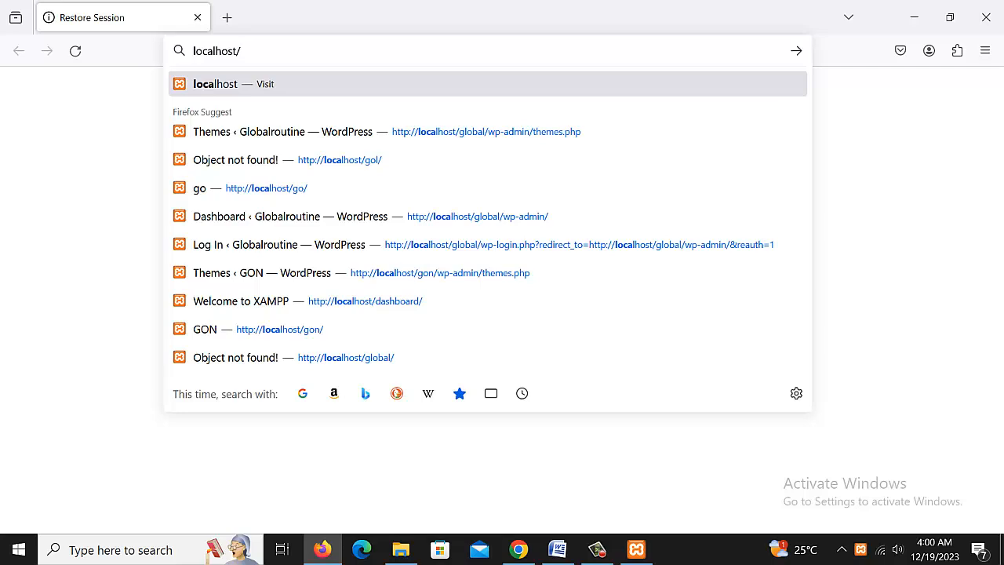
{"action": "type", "text": "ab"}
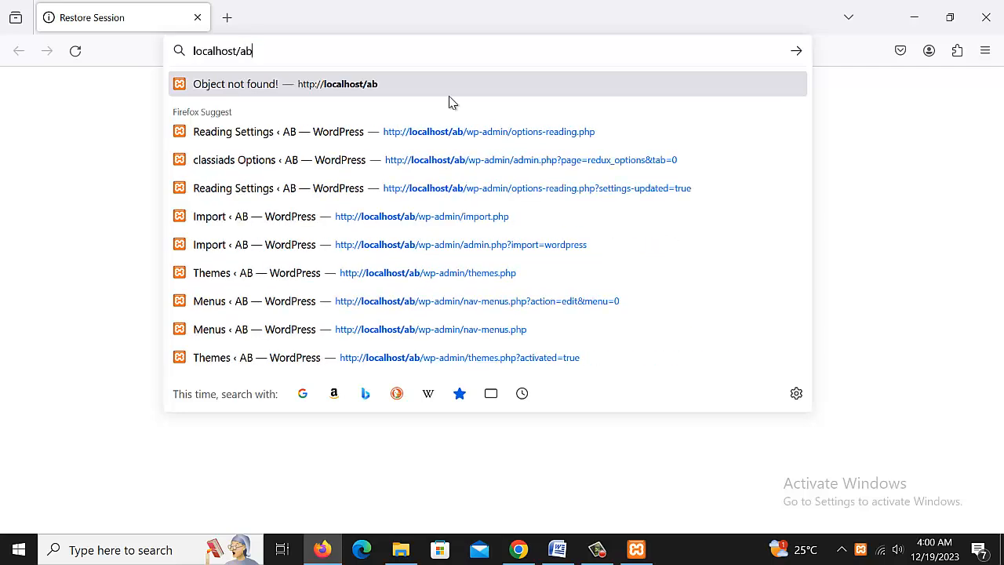
{"action": "key", "text": "Return"}
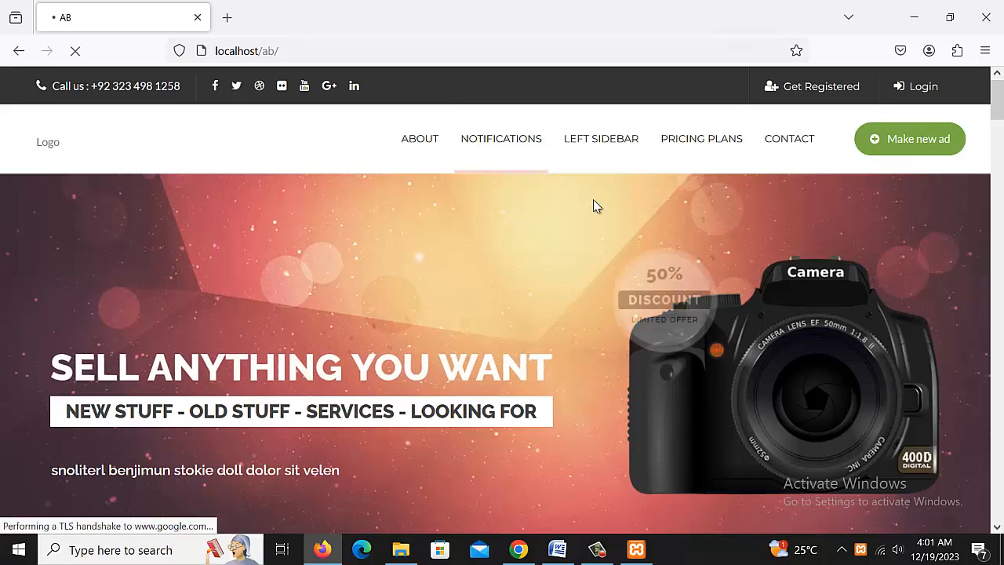
{"action": "scroll", "coordinate": [620, 223], "scroll_direction": "down", "scroll_amount": 1}
{"action": "scroll", "coordinate": [626, 229], "scroll_direction": "down", "scroll_amount": 12}
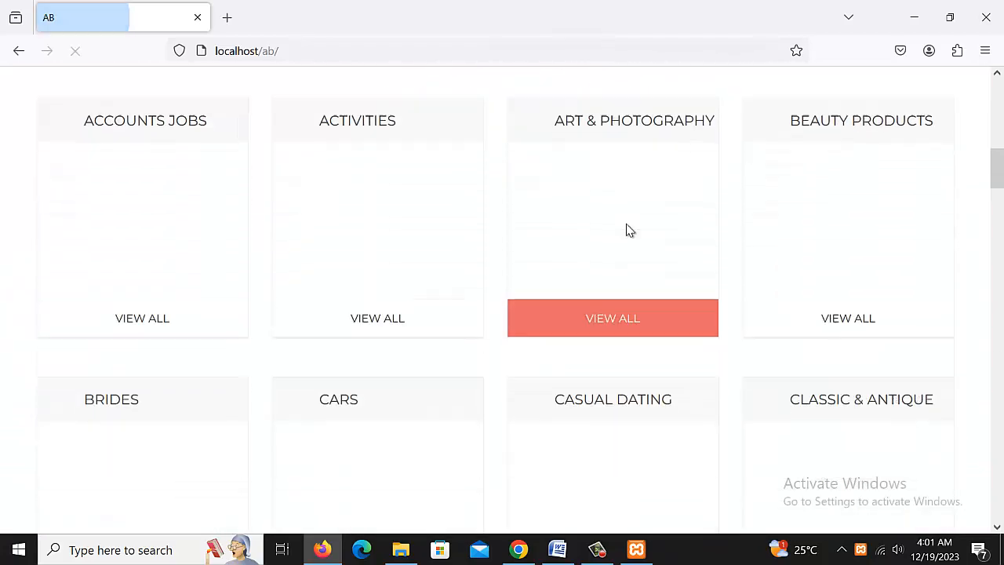
{"action": "scroll", "coordinate": [626, 230], "scroll_direction": "down", "scroll_amount": 3}
{"action": "scroll", "coordinate": [626, 230], "scroll_direction": "up", "scroll_amount": 15}
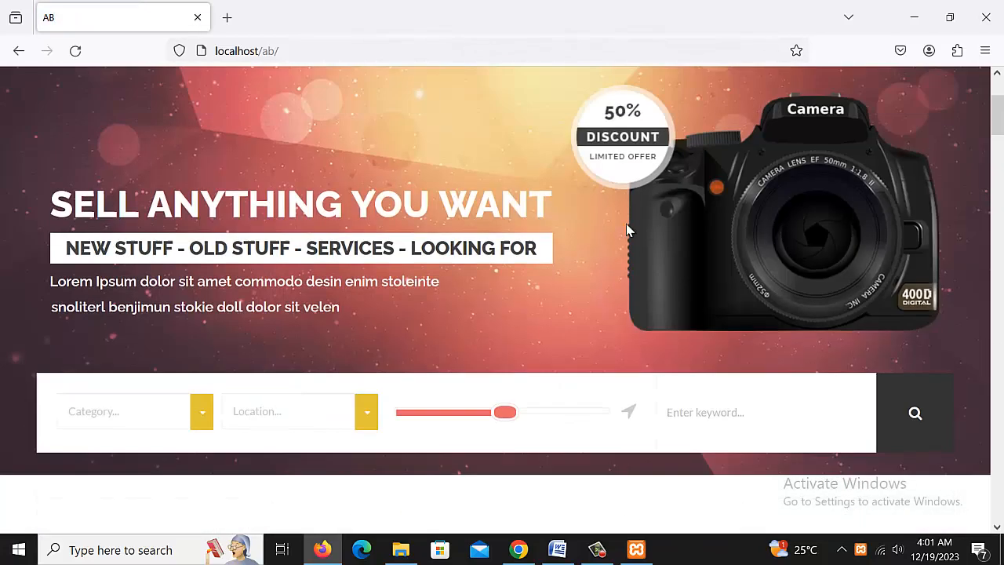
{"action": "scroll", "coordinate": [628, 230], "scroll_direction": "down", "scroll_amount": 6}
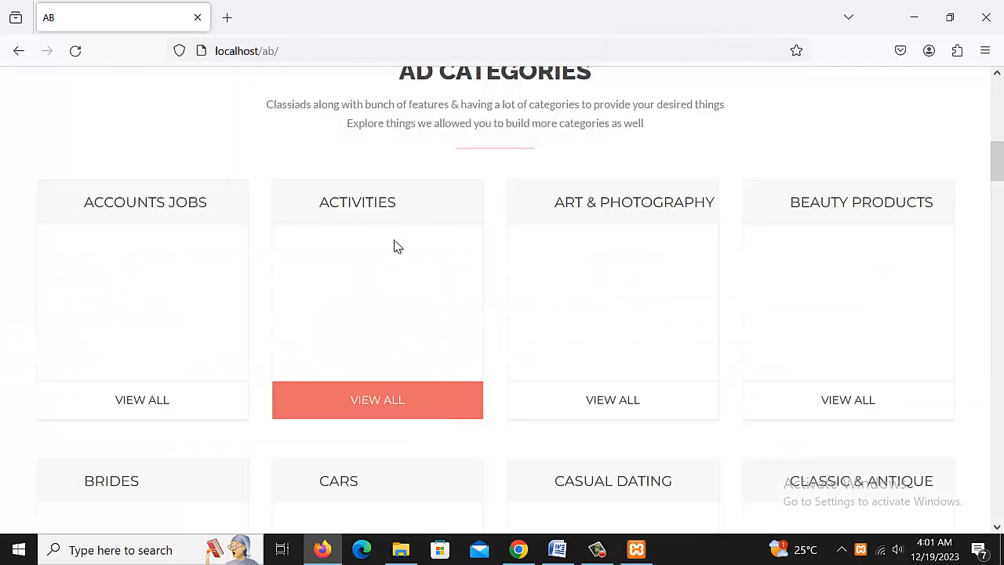
{"action": "left_click", "coordinate": [227, 17]}
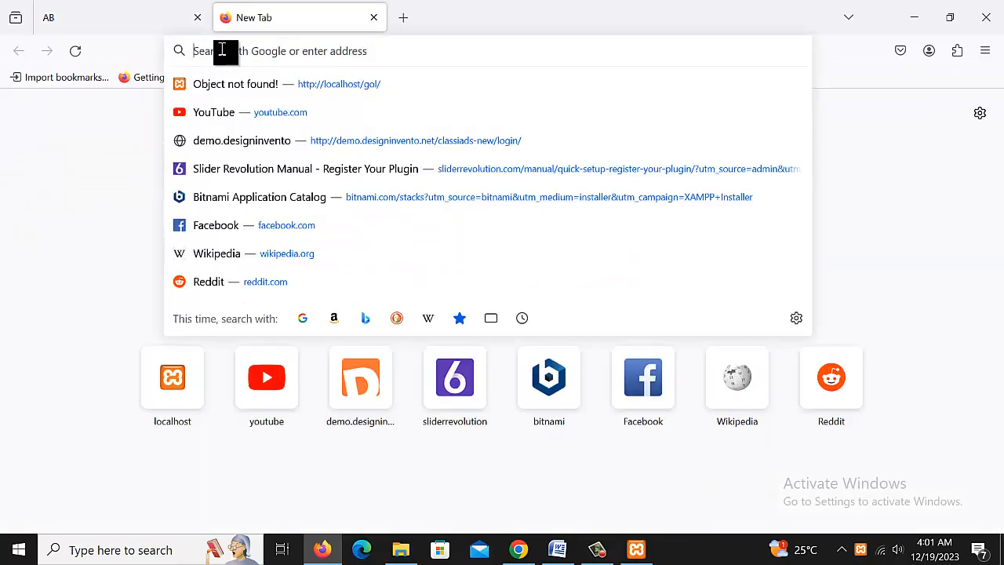
{"action": "type", "text": "localhost/"}
{"action": "key", "text": "Right"}
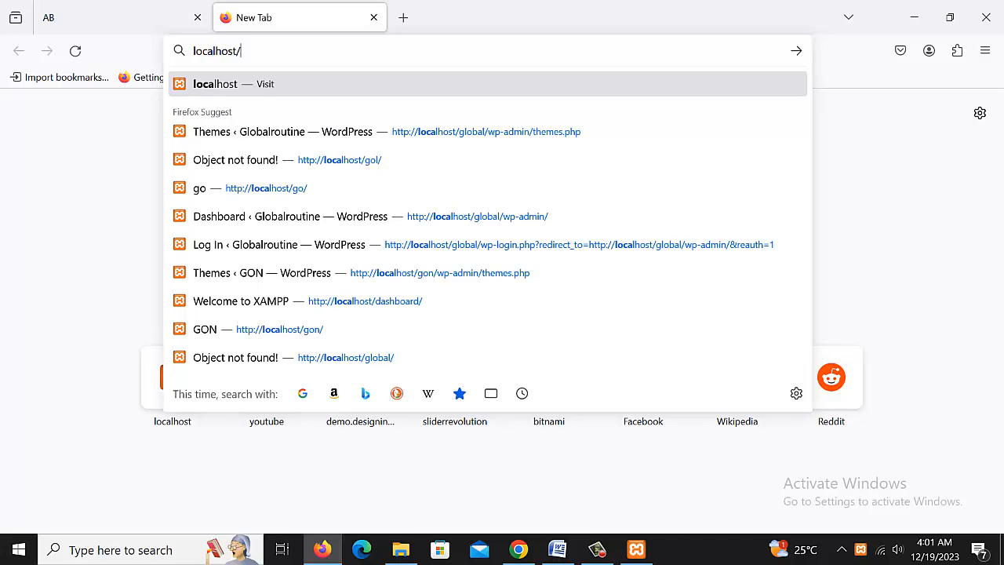
{"action": "type", "text": "ab/w"}
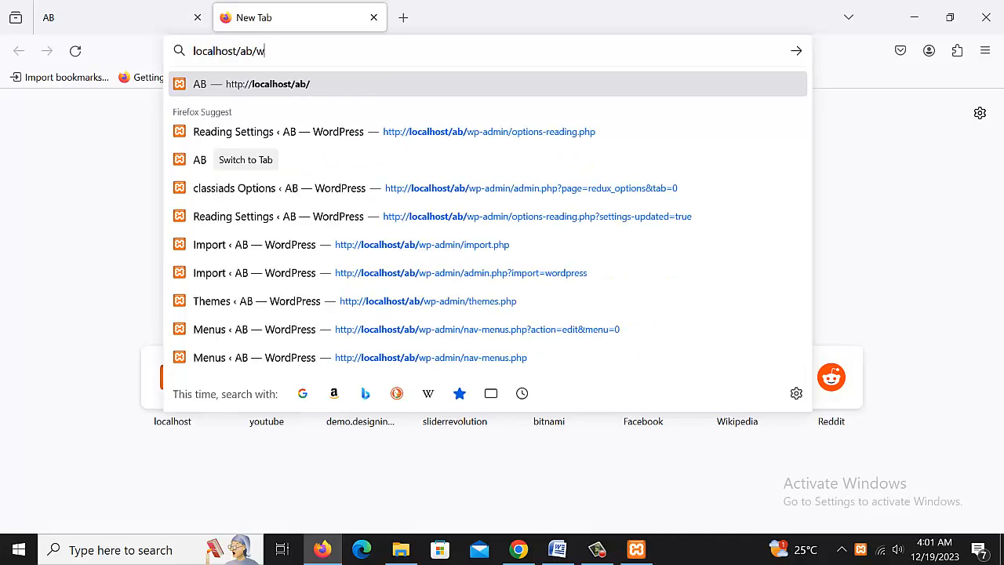
{"action": "key", "text": "Return"}
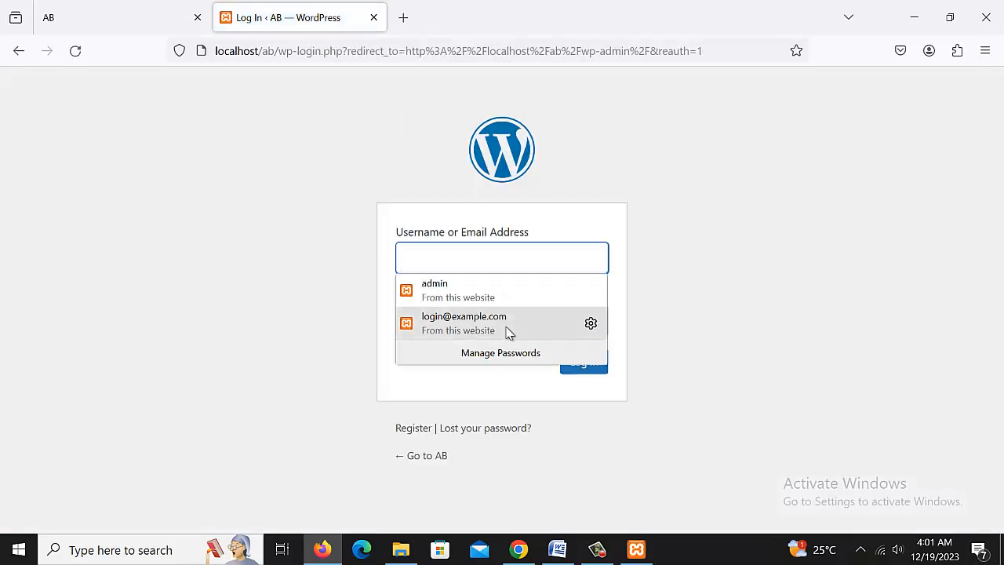
{"action": "left_click", "coordinate": [455, 298]}
{"action": "left_click", "coordinate": [562, 363]}
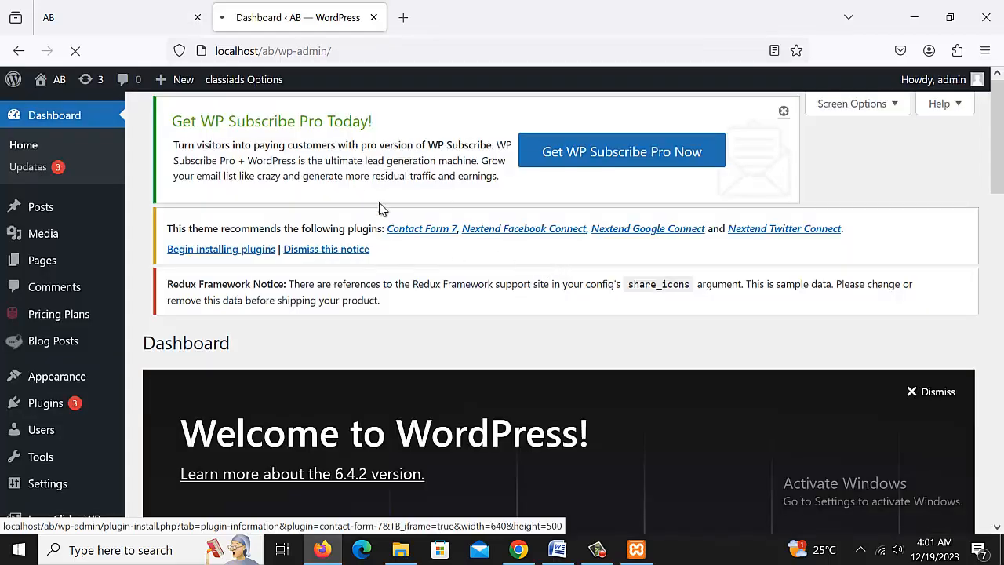
{"action": "mouse_move", "coordinate": [244, 79]}
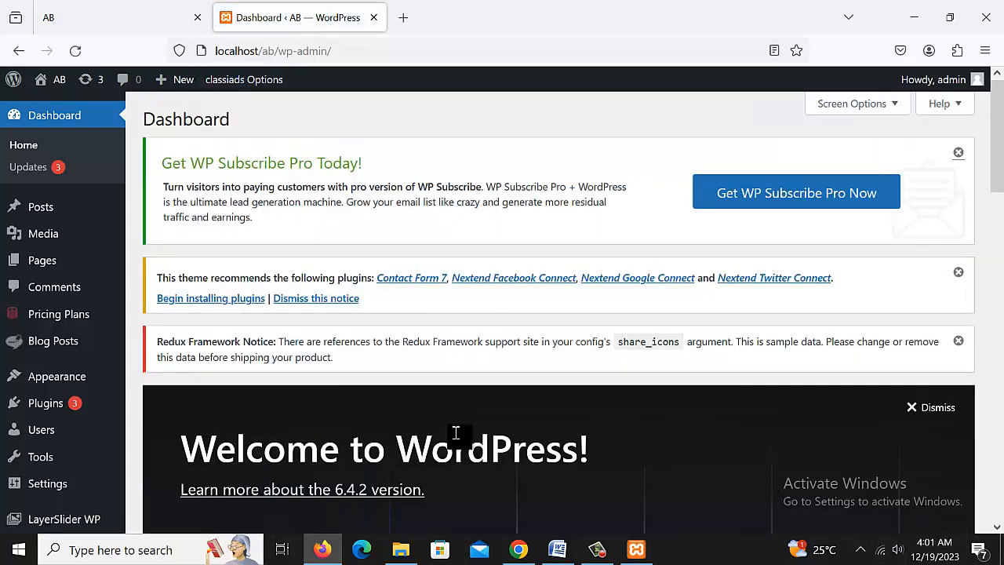
{"action": "scroll", "coordinate": [337, 294], "scroll_direction": "down", "scroll_amount": 1}
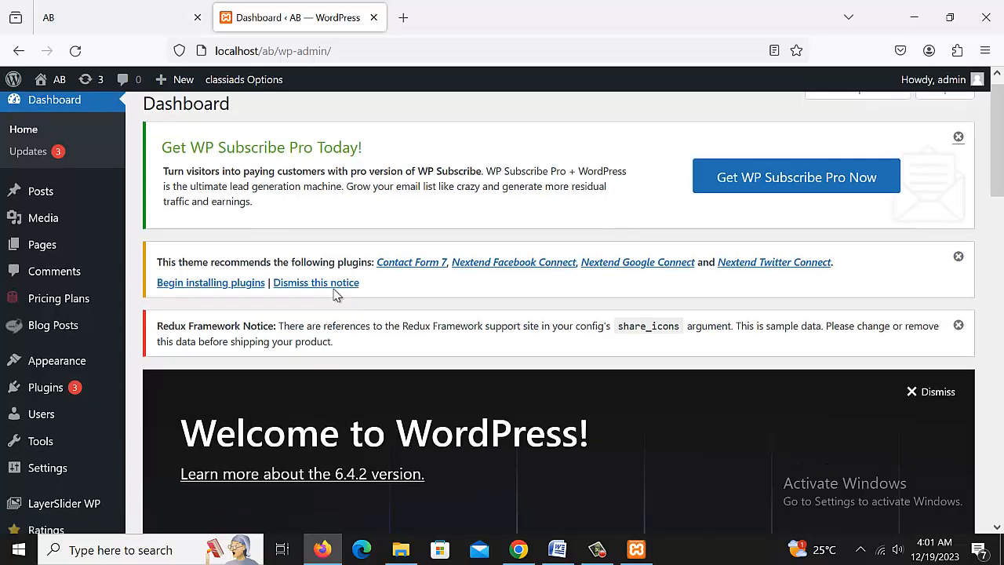
{"action": "scroll", "coordinate": [337, 294], "scroll_direction": "down", "scroll_amount": 5}
{"action": "scroll", "coordinate": [340, 172], "scroll_direction": "up", "scroll_amount": 5}
{"action": "scroll", "coordinate": [360, 291], "scroll_direction": "down", "scroll_amount": 2}
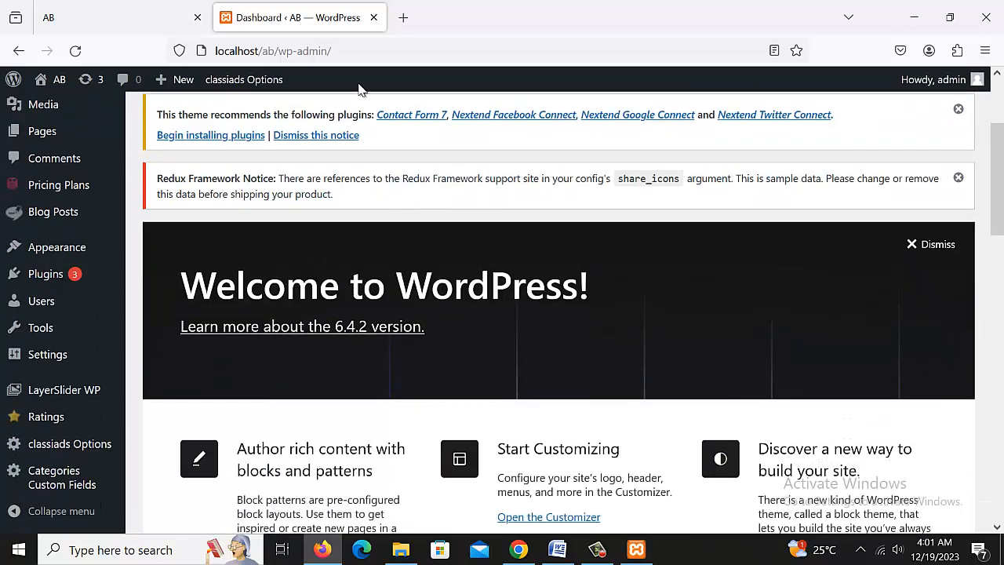
{"action": "scroll", "coordinate": [360, 89], "scroll_direction": "up", "scroll_amount": 2}
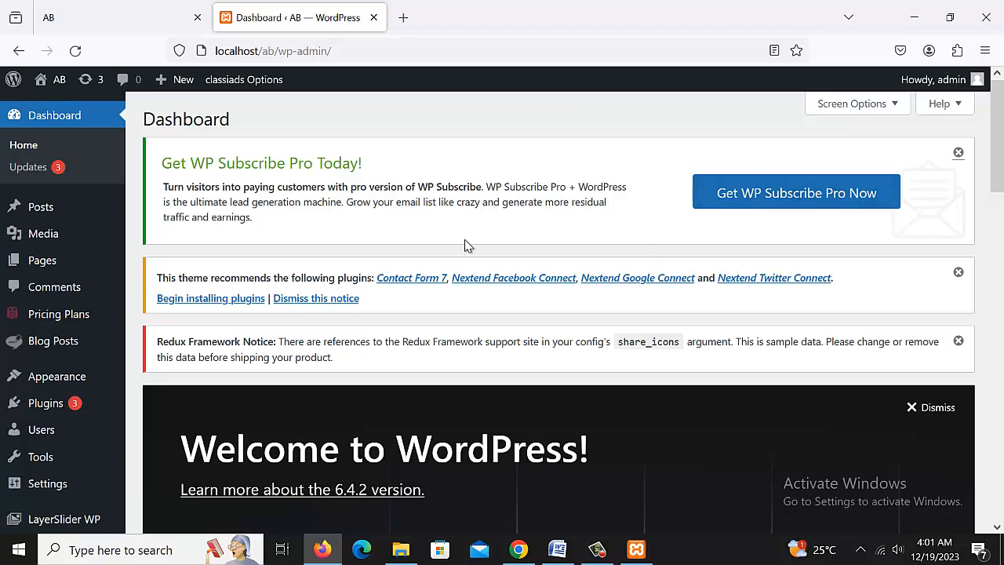
{"action": "scroll", "coordinate": [294, 231], "scroll_direction": "down", "scroll_amount": 3}
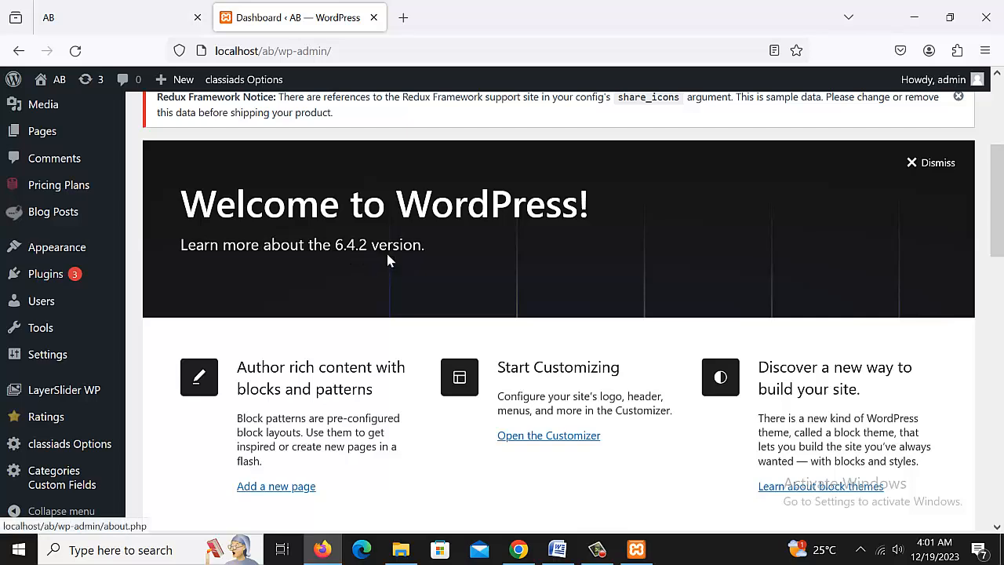
{"action": "scroll", "coordinate": [50, 287], "scroll_direction": "up", "scroll_amount": 2}
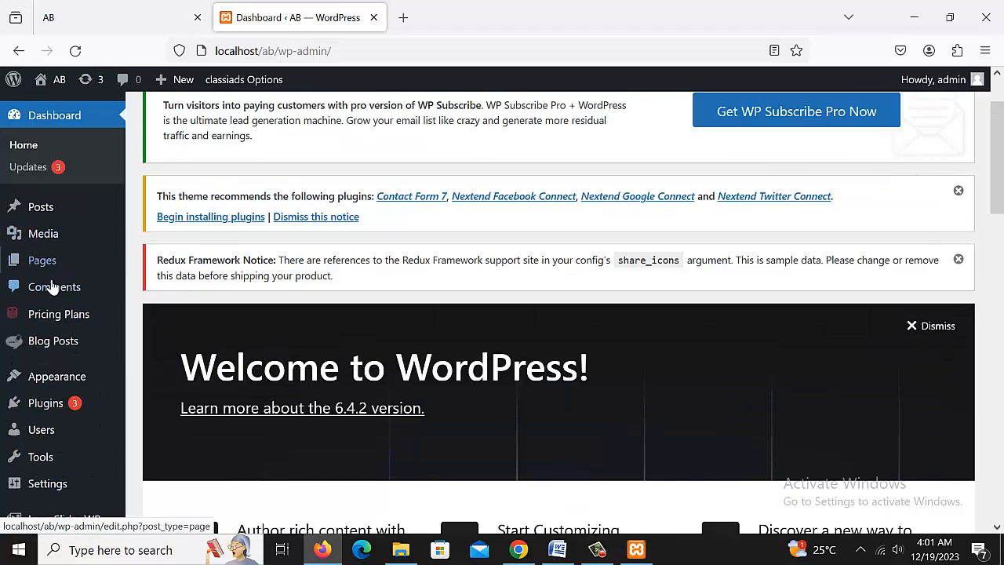
{"action": "mouse_move", "coordinate": [62, 342]}
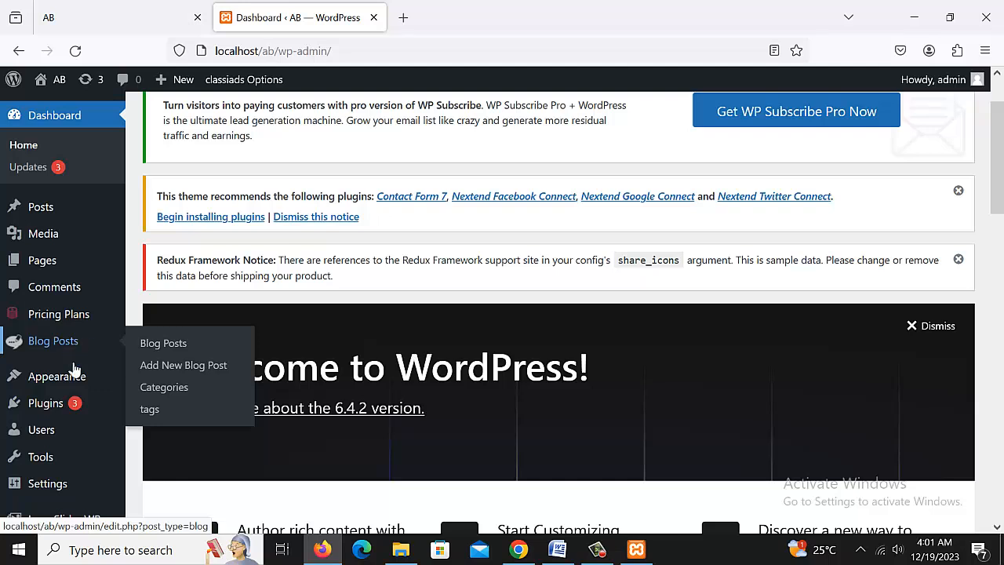
{"action": "mouse_move", "coordinate": [118, 376]}
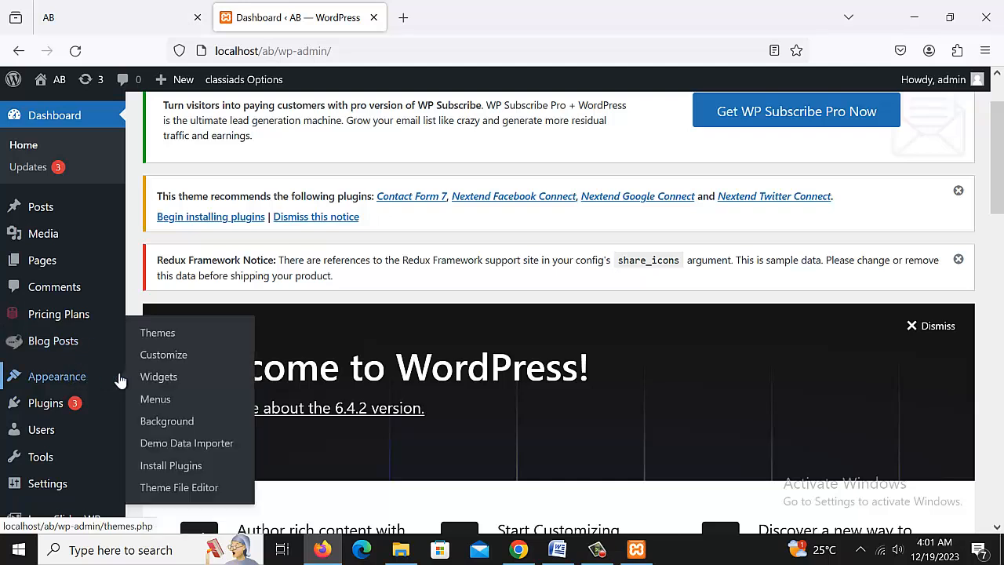
Step: Open the local site's Themes page and glance at the AB site's front end
{"action": "left_click", "coordinate": [174, 342]}
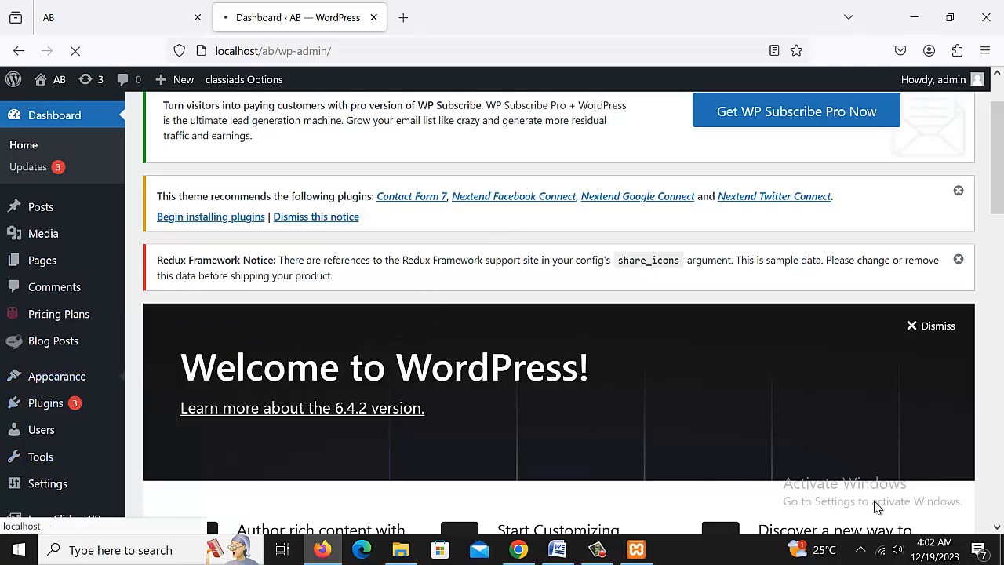
{"action": "scroll", "coordinate": [460, 375], "scroll_direction": "down", "scroll_amount": 2}
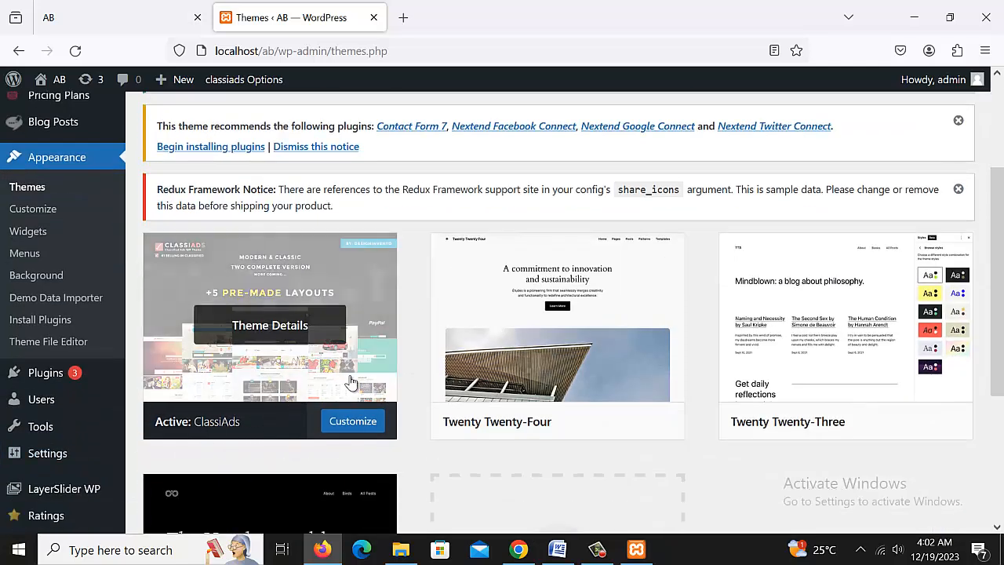
{"action": "scroll", "coordinate": [313, 236], "scroll_direction": "up", "scroll_amount": 2}
{"action": "left_click", "coordinate": [122, 15]}
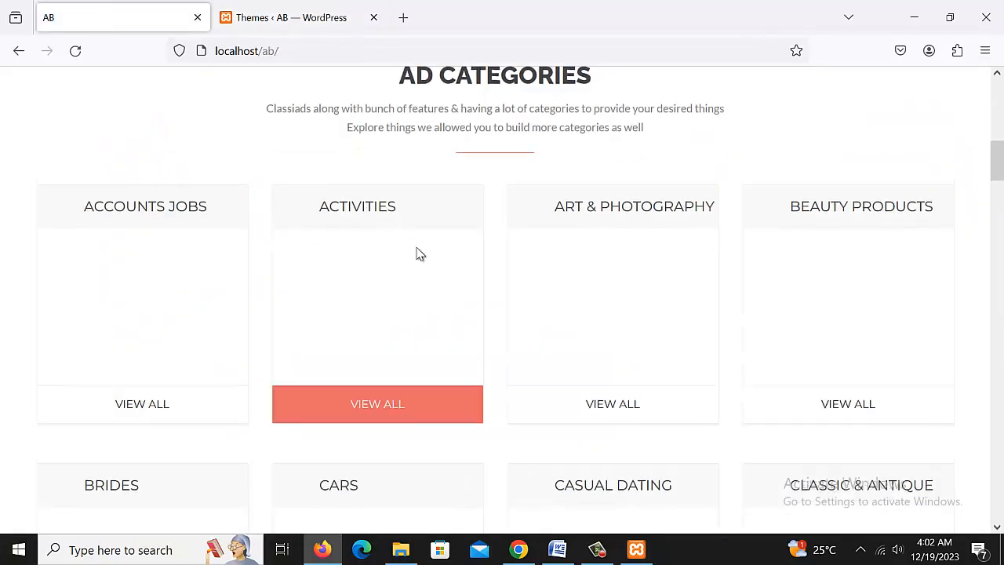
{"action": "scroll", "coordinate": [417, 253], "scroll_direction": "up", "scroll_amount": 6}
{"action": "scroll", "coordinate": [417, 254], "scroll_direction": "down", "scroll_amount": 6}
Step: Return to Themes, scroll through the four installed themes, and minimize Firefox
{"action": "left_click", "coordinate": [266, 17]}
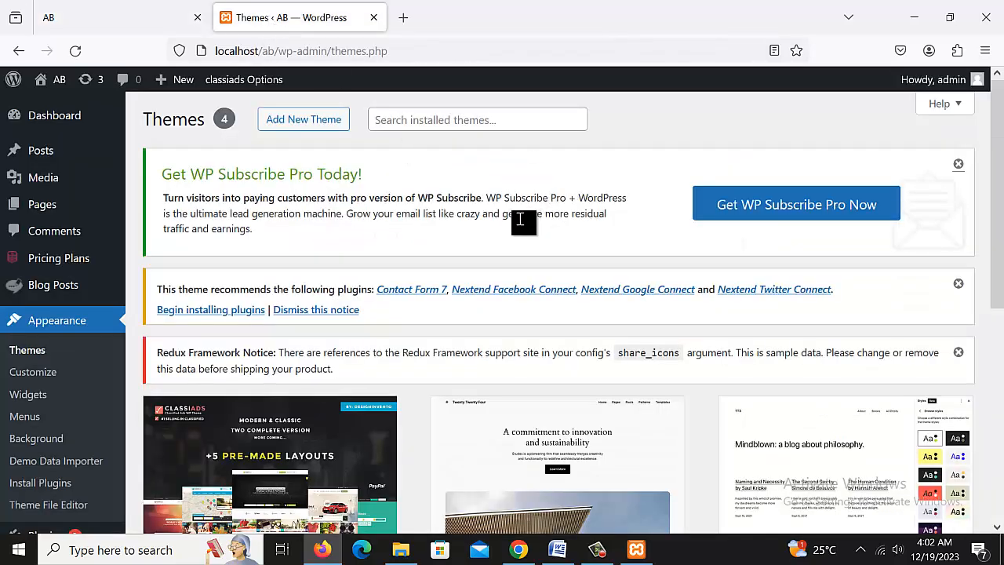
{"action": "scroll", "coordinate": [424, 331], "scroll_direction": "down", "scroll_amount": 2}
{"action": "scroll", "coordinate": [424, 331], "scroll_direction": "down", "scroll_amount": 2}
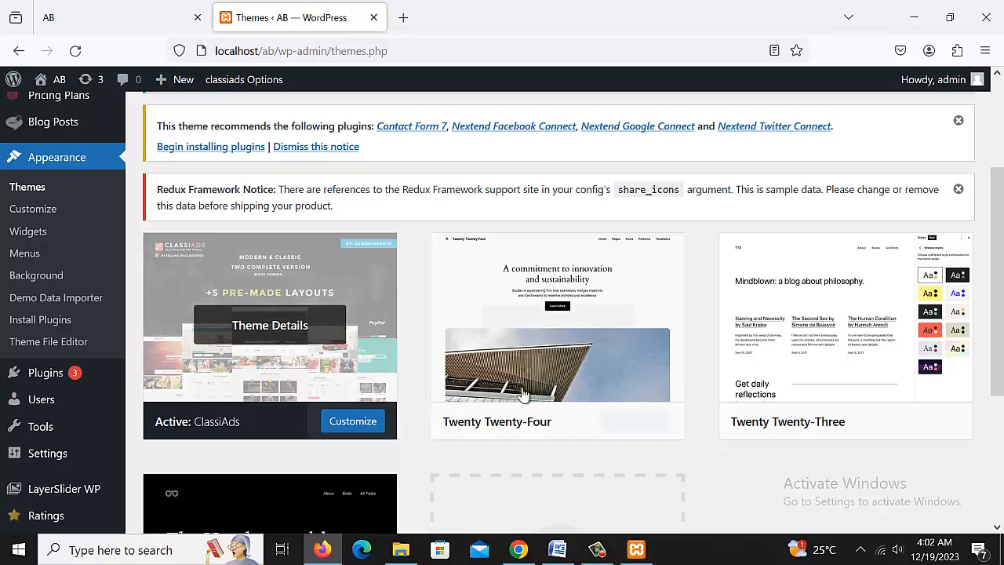
{"action": "scroll", "coordinate": [461, 411], "scroll_direction": "up", "scroll_amount": 1}
{"action": "scroll", "coordinate": [461, 411], "scroll_direction": "down", "scroll_amount": 4}
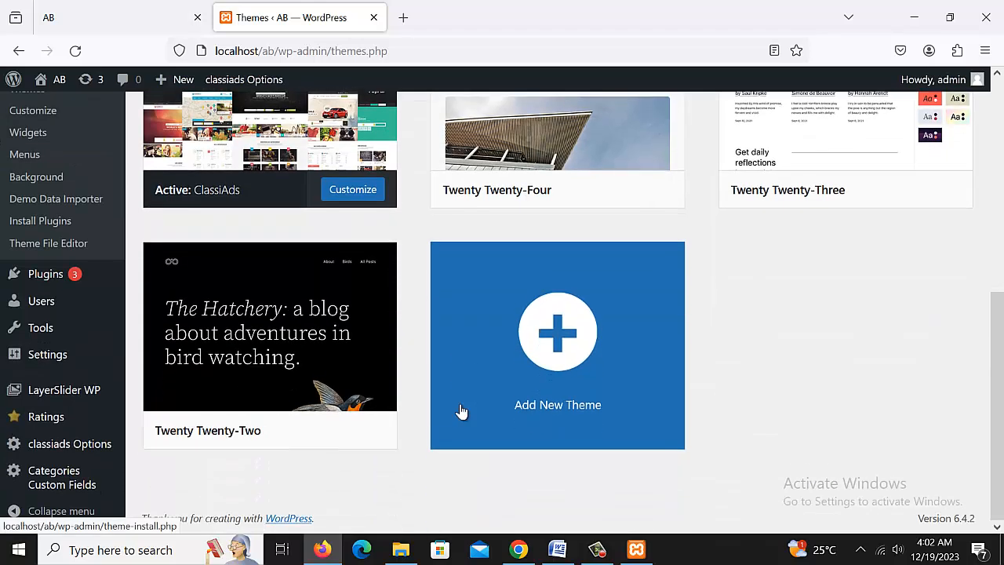
{"action": "scroll", "coordinate": [461, 411], "scroll_direction": "up", "scroll_amount": 5}
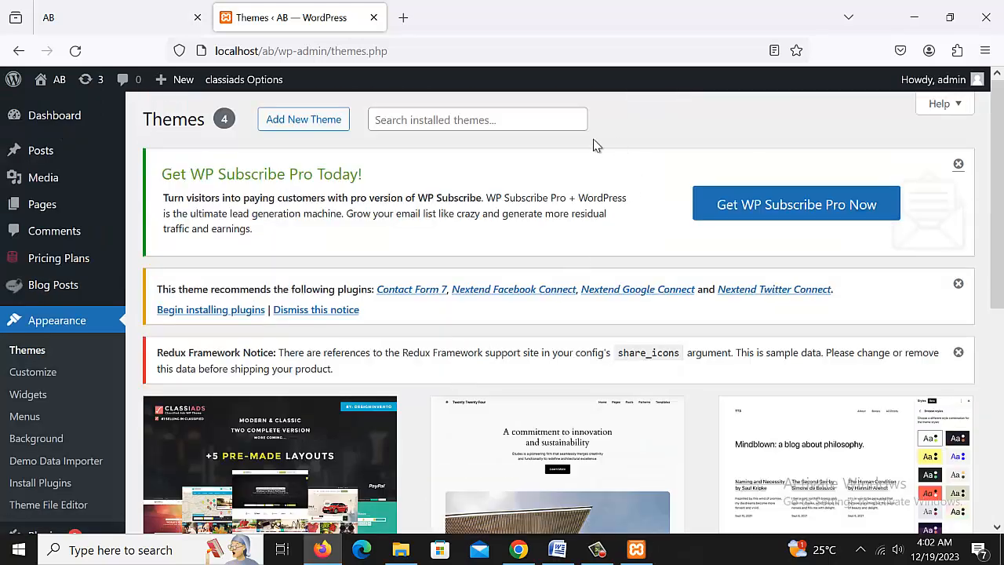
{"action": "left_click", "coordinate": [915, 17]}
Step: Bring Chrome forward and check the live themes folder and hPanel File Manager
{"action": "left_click", "coordinate": [518, 549]}
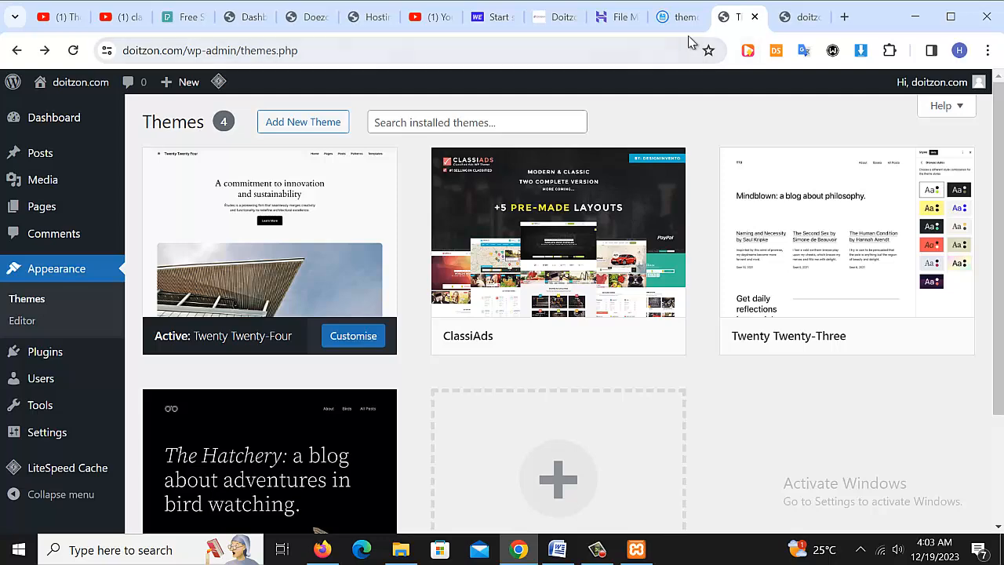
{"action": "left_click", "coordinate": [679, 18]}
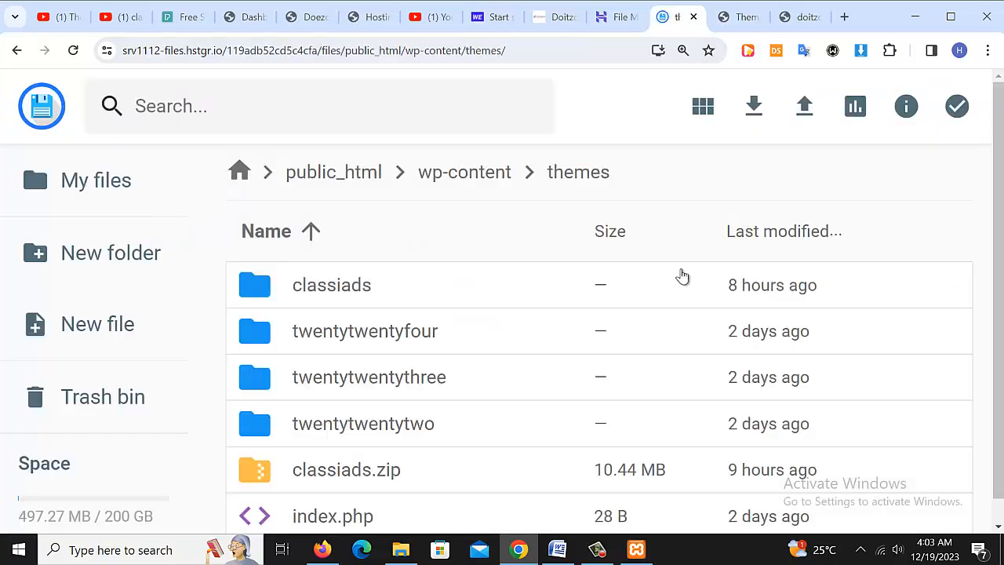
{"action": "left_click", "coordinate": [605, 20]}
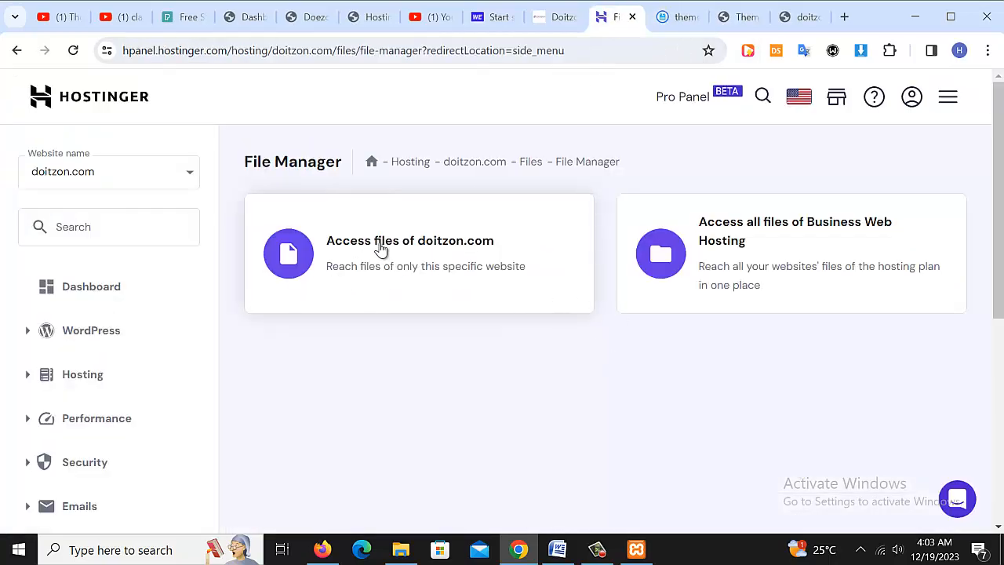
{"action": "left_click", "coordinate": [676, 19]}
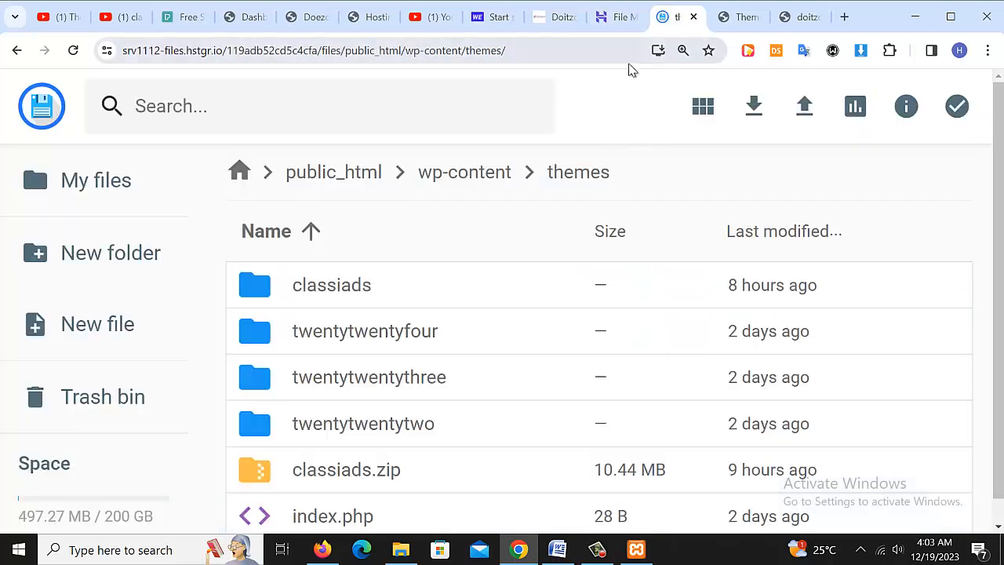
{"action": "left_click", "coordinate": [608, 23]}
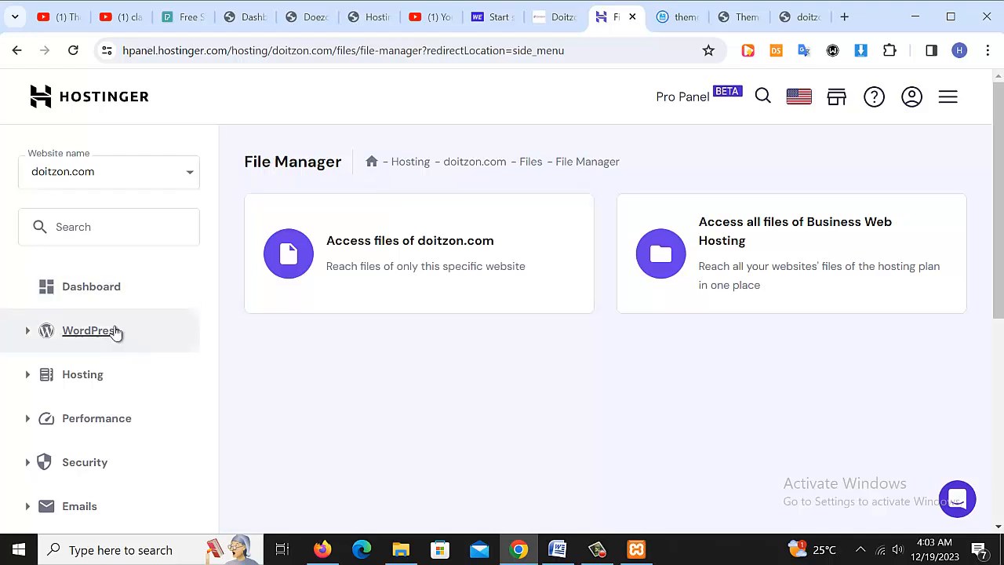
{"action": "scroll", "coordinate": [116, 362], "scroll_direction": "down", "scroll_amount": 1}
{"action": "scroll", "coordinate": [118, 357], "scroll_direction": "up", "scroll_amount": 1}
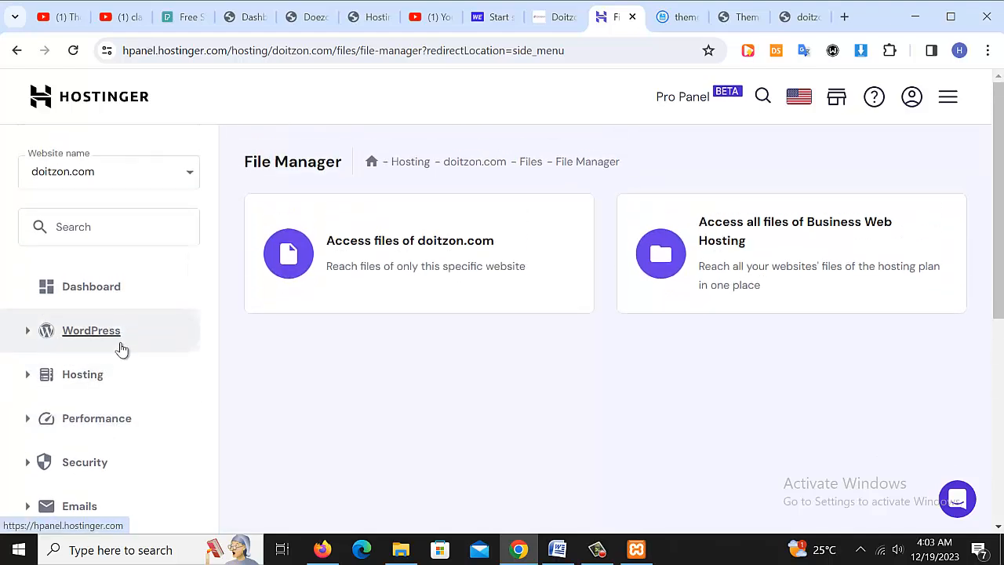
Step: Open the doitzon.com hosting dashboard and go to its MySQL Databases page
{"action": "left_click", "coordinate": [157, 292]}
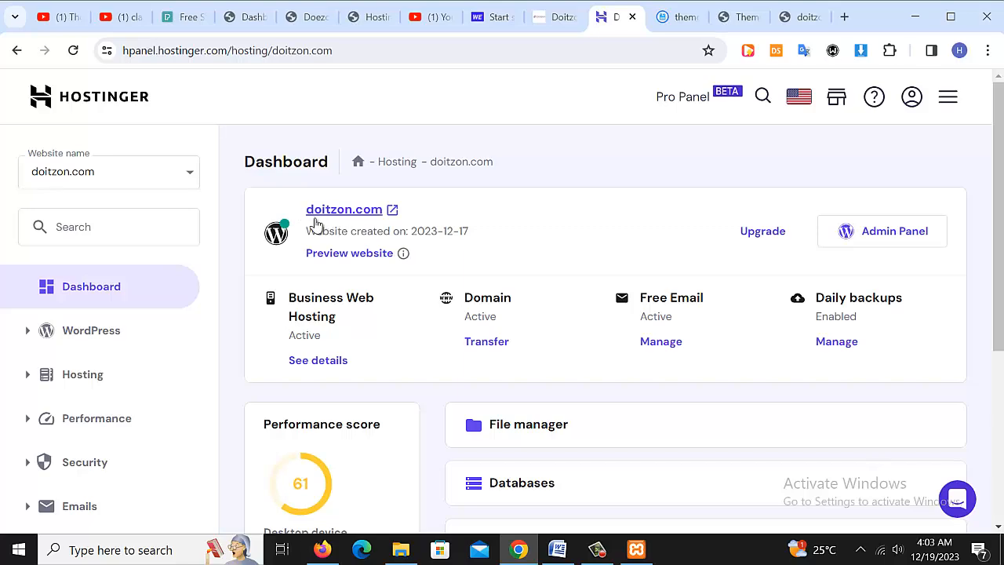
{"action": "scroll", "coordinate": [517, 341], "scroll_direction": "down", "scroll_amount": 3}
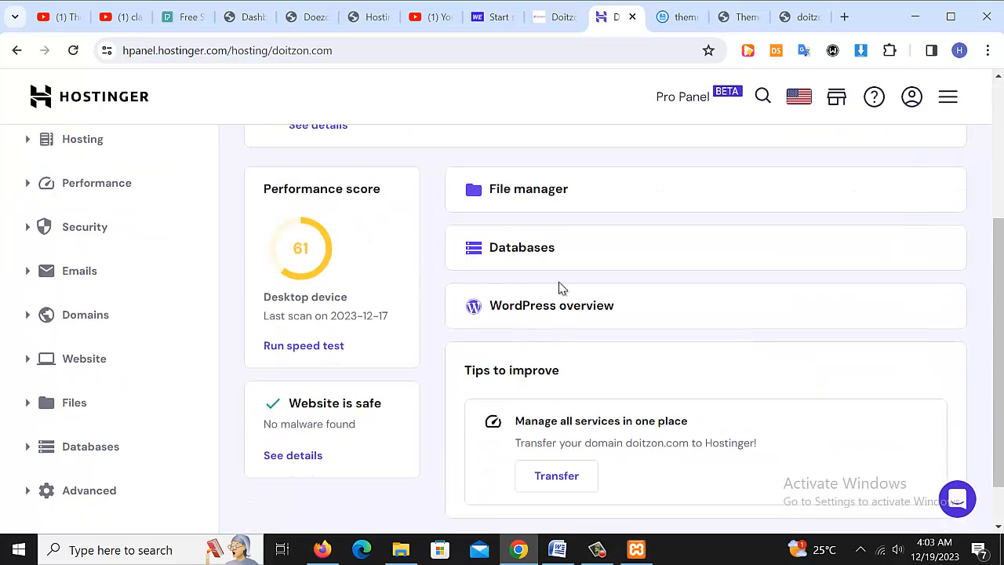
{"action": "scroll", "coordinate": [560, 287], "scroll_direction": "down", "scroll_amount": 1}
{"action": "left_click", "coordinate": [521, 200]}
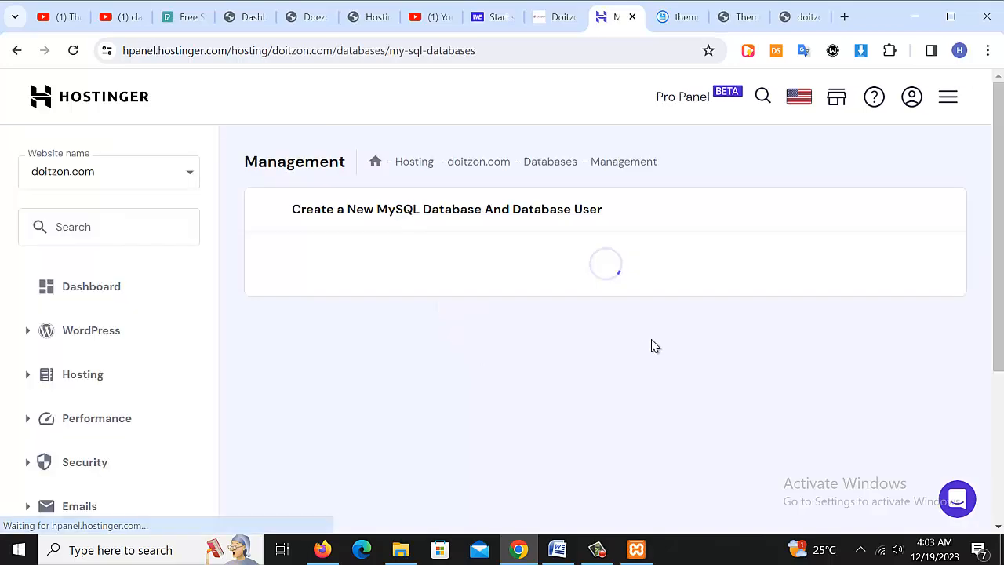
Step: Enter database name wp75DB, MySQL username wp75BBD, and the database user's password
{"action": "scroll", "coordinate": [653, 347], "scroll_direction": "down", "scroll_amount": 2}
{"action": "scroll", "coordinate": [647, 348], "scroll_direction": "up", "scroll_amount": 2}
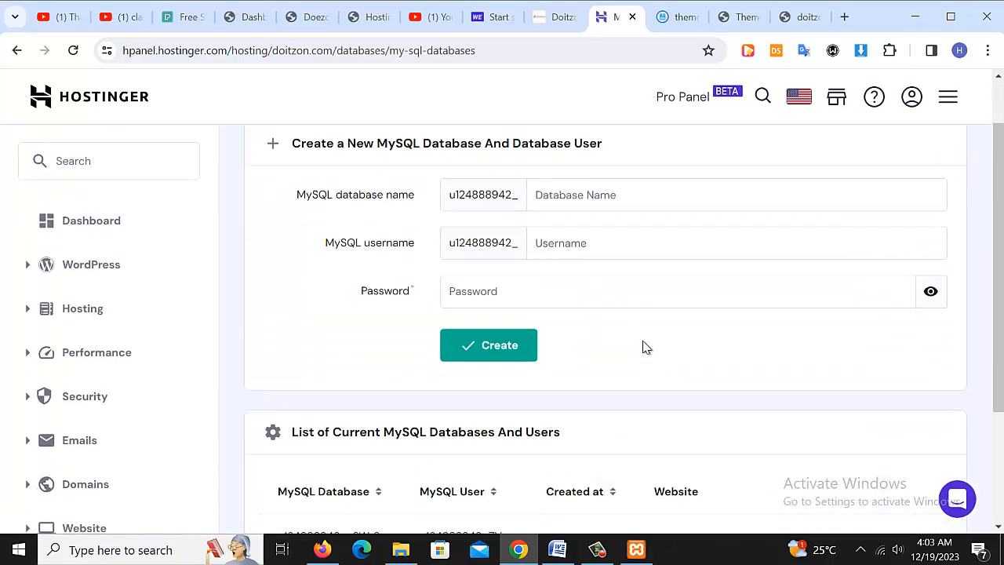
{"action": "left_click", "coordinate": [568, 269]}
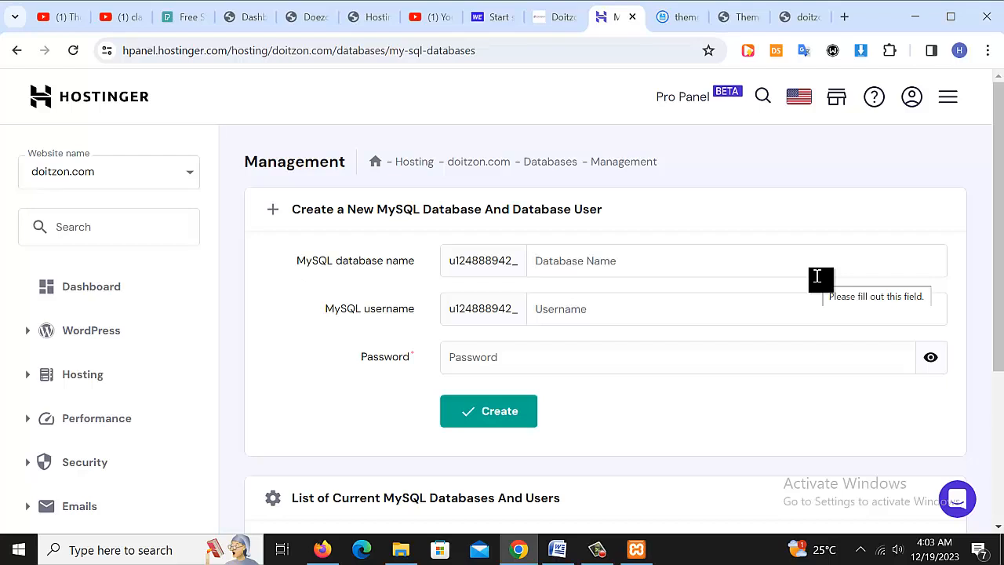
{"action": "type", "text": "wp"}
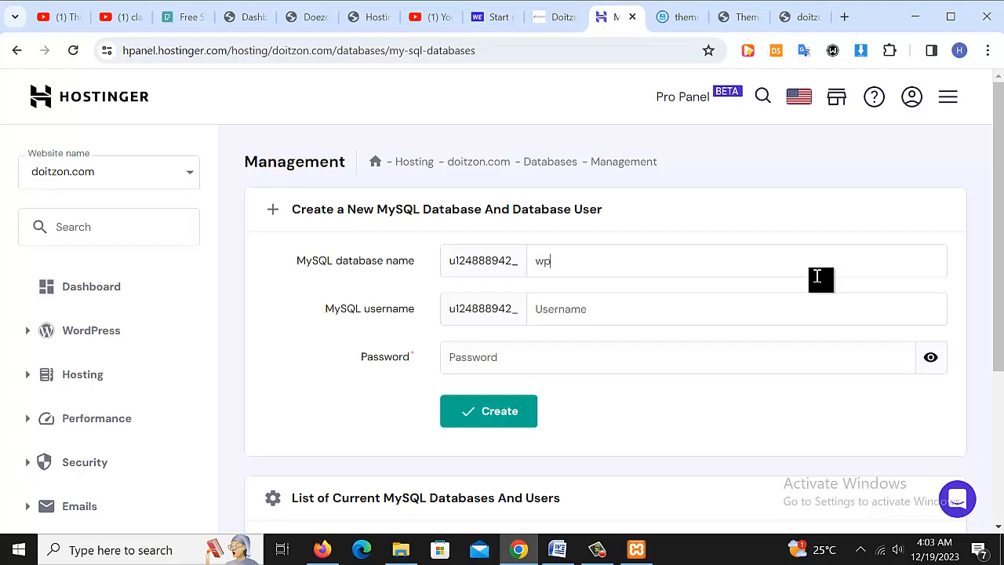
{"action": "type", "text": "75DB"}
{"action": "left_click", "coordinate": [590, 314]}
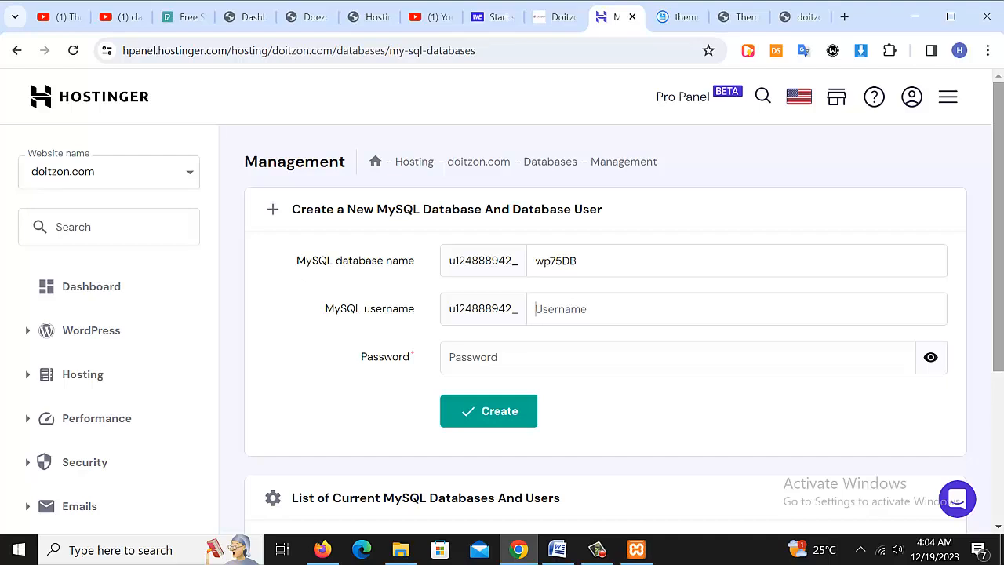
{"action": "type", "text": "wp"}
{"action": "type", "text": "75"}
{"action": "type", "text": "B"}
{"action": "type", "text": "B"}
{"action": "type", "text": "D"}
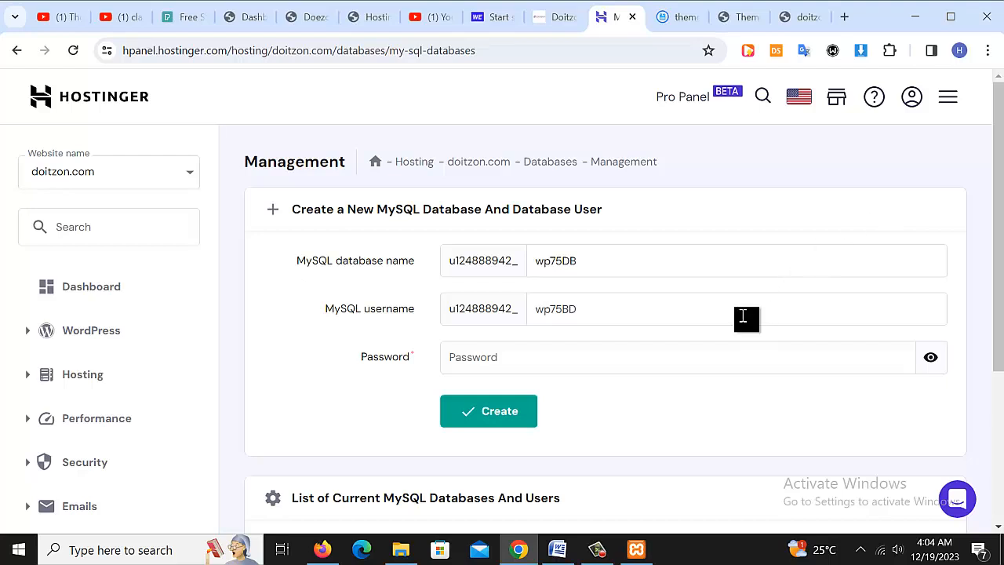
{"action": "left_click", "coordinate": [502, 361]}
{"action": "type", "text": "•••"}
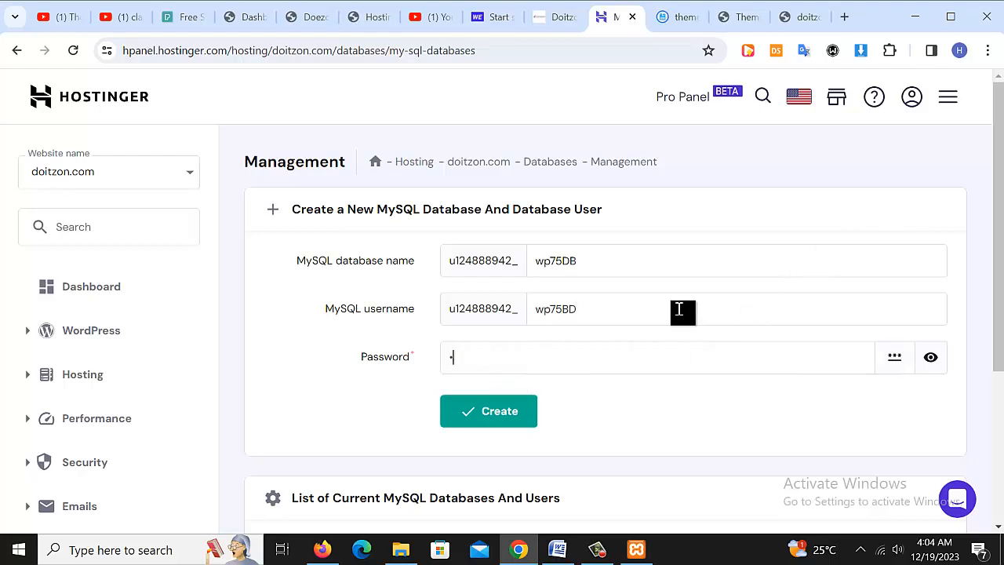
{"action": "type", "text": "•••••••••"}
{"action": "left_click", "coordinate": [507, 421]}
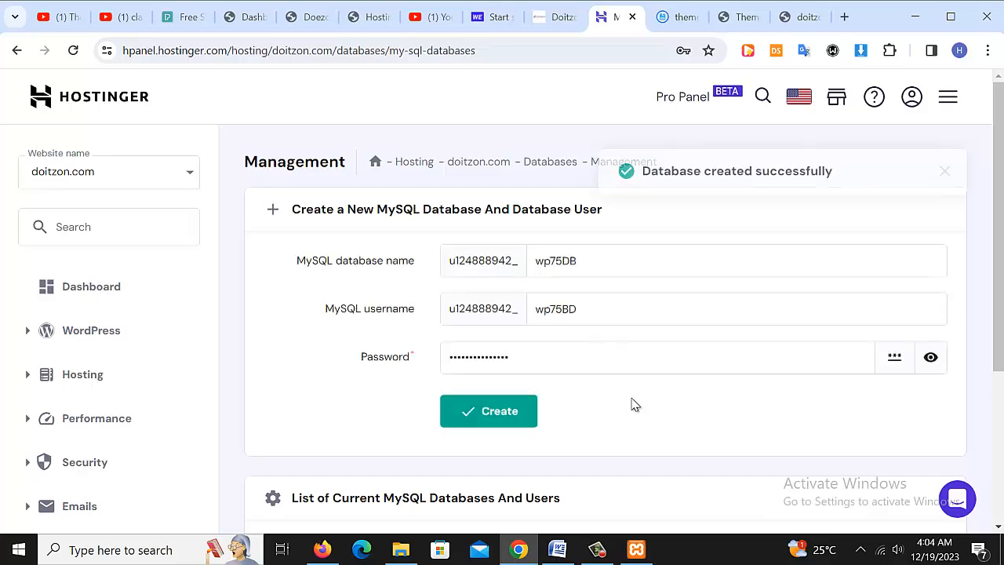
{"action": "scroll", "coordinate": [637, 363], "scroll_direction": "down", "scroll_amount": 3}
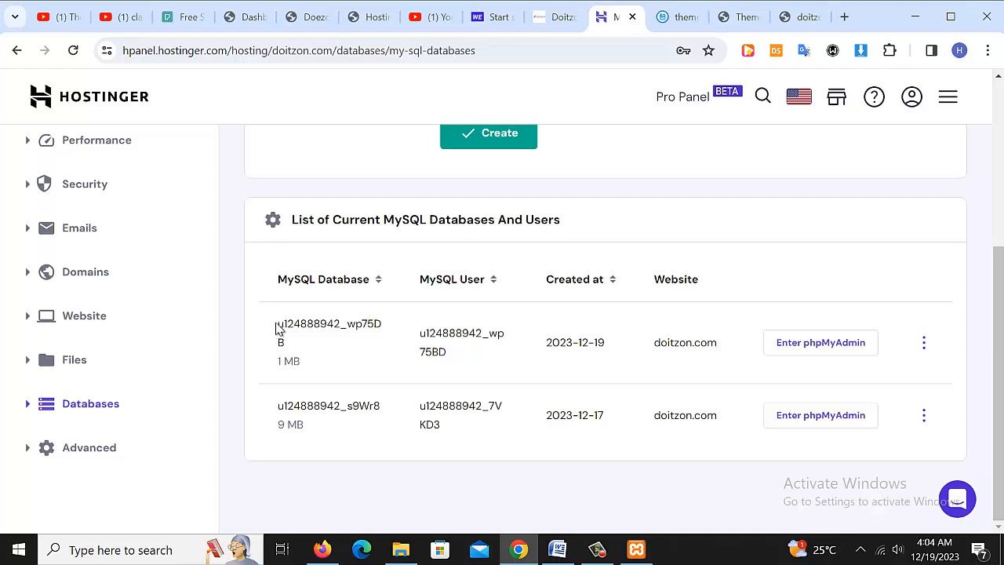
{"action": "left_click_drag", "start_coordinate": [279, 329], "coordinate": [348, 341]}
{"action": "left_click_drag", "start_coordinate": [421, 332], "coordinate": [489, 354]}
{"action": "left_click_drag", "start_coordinate": [280, 325], "coordinate": [337, 348]}
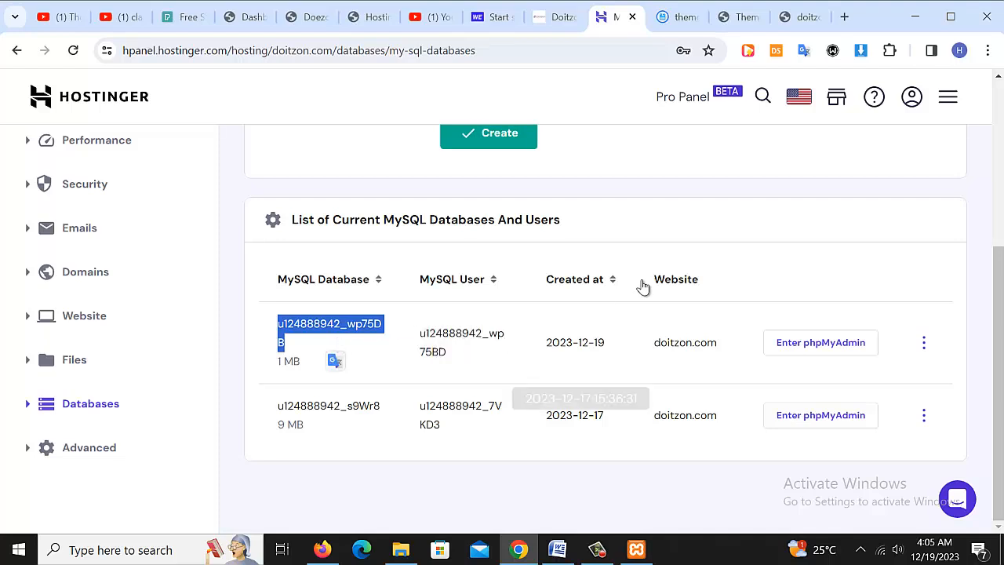
{"action": "left_click", "coordinate": [729, 219]}
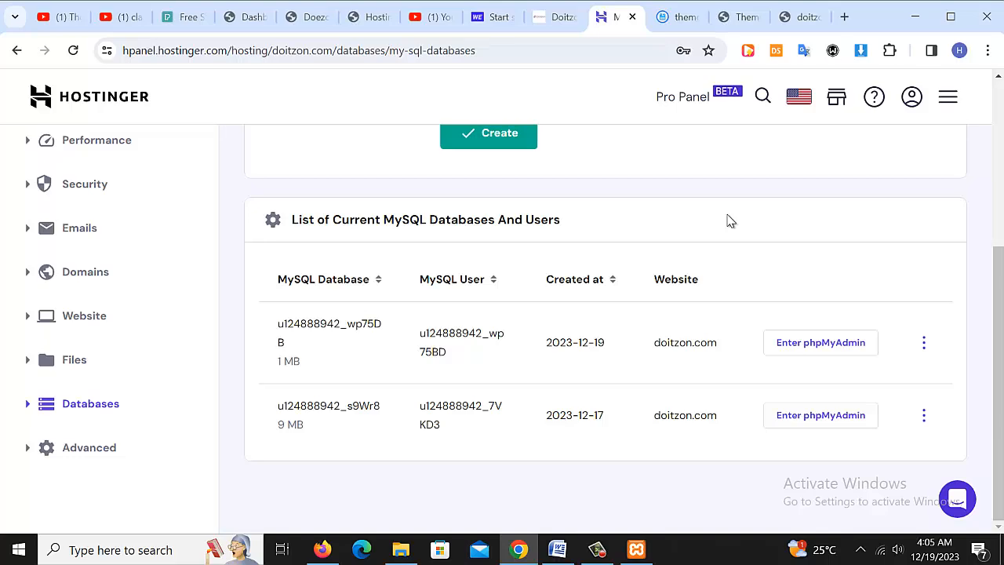
{"action": "scroll", "coordinate": [729, 221], "scroll_direction": "up", "scroll_amount": 4}
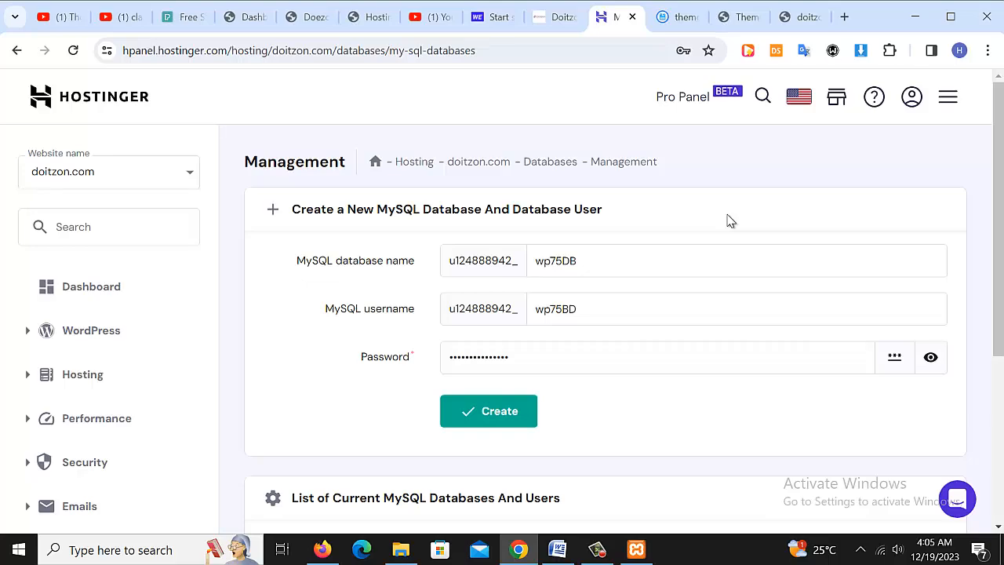
{"action": "scroll", "coordinate": [745, 267], "scroll_direction": "down", "scroll_amount": 3}
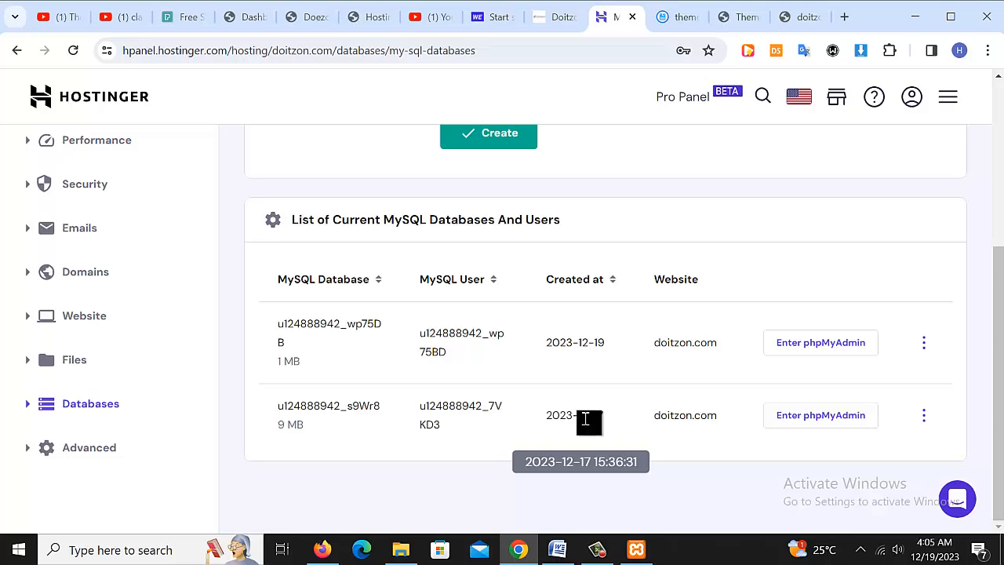
{"action": "scroll", "coordinate": [587, 419], "scroll_direction": "up", "scroll_amount": 3}
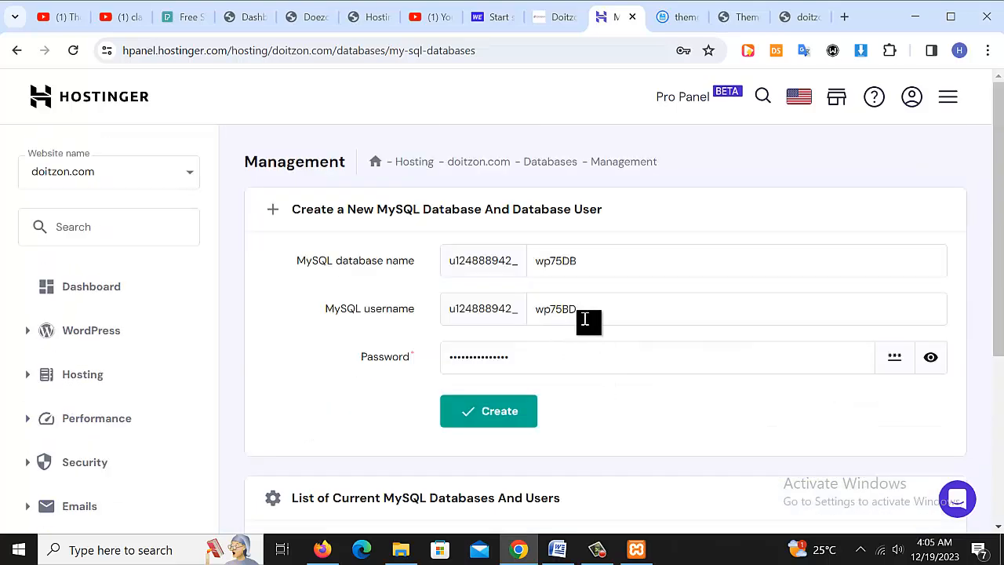
{"action": "scroll", "coordinate": [614, 321], "scroll_direction": "down", "scroll_amount": 2}
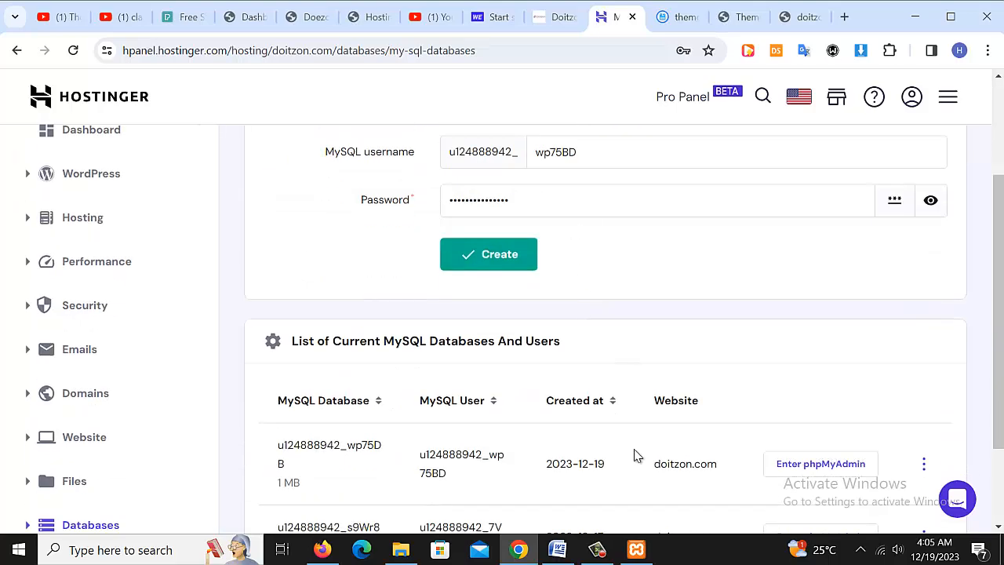
{"action": "scroll", "coordinate": [710, 296], "scroll_direction": "down", "scroll_amount": 2}
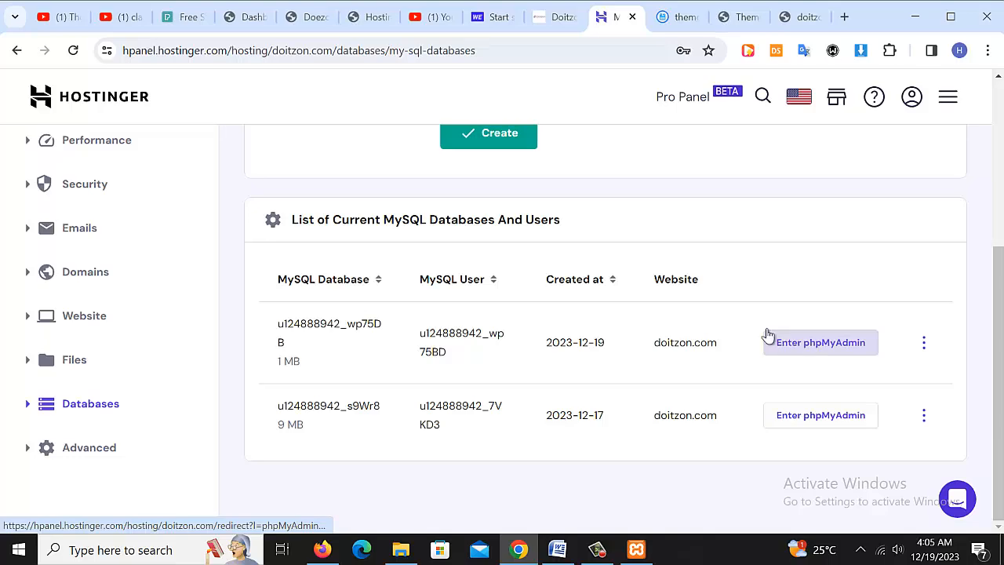
{"action": "scroll", "coordinate": [691, 318], "scroll_direction": "up", "scroll_amount": 4}
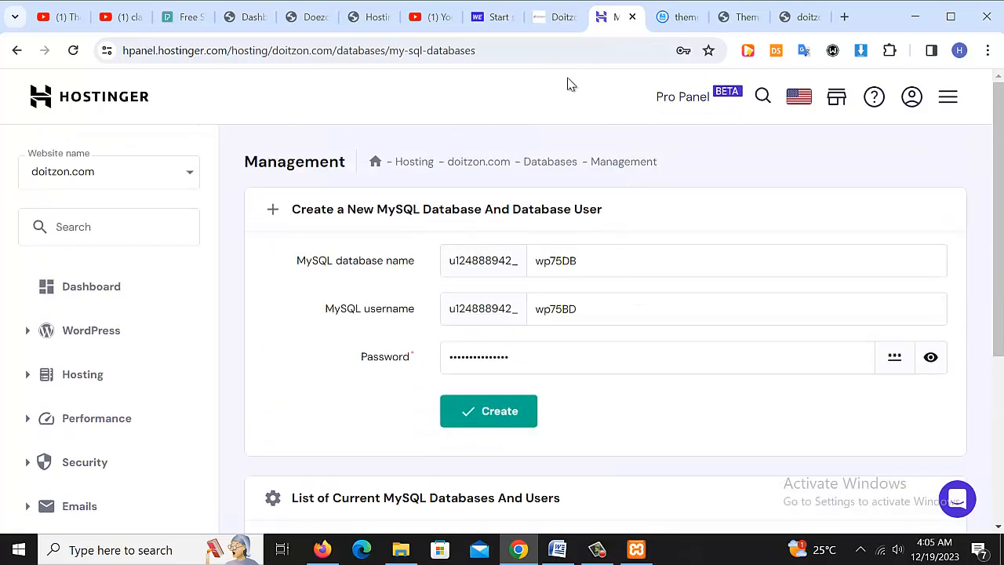
Step: Return to File Manager, go to the top-level storage and open public_html
{"action": "left_click", "coordinate": [677, 17]}
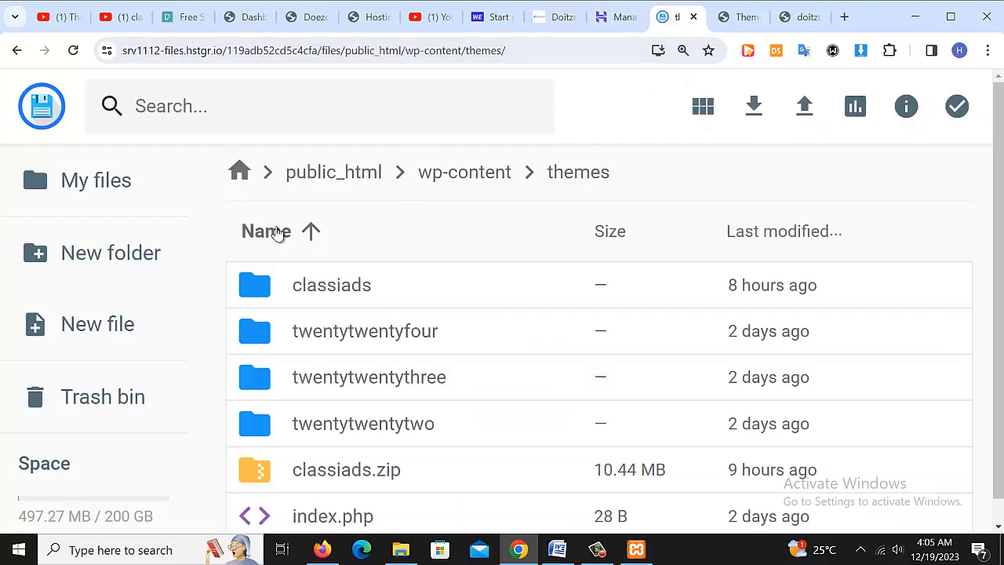
{"action": "left_click", "coordinate": [608, 16]}
{"action": "scroll", "coordinate": [83, 341], "scroll_direction": "down", "scroll_amount": 3}
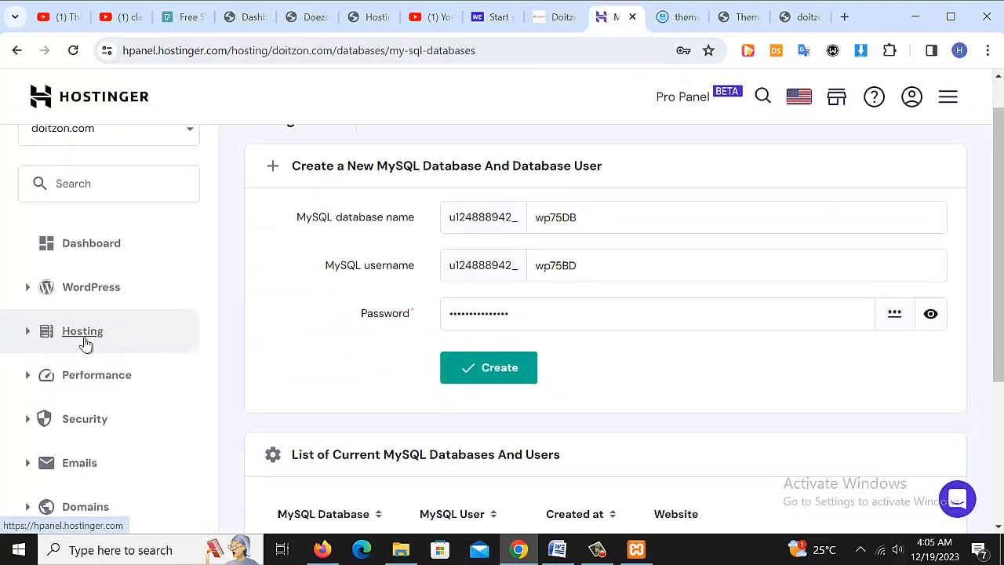
{"action": "left_click", "coordinate": [85, 411]}
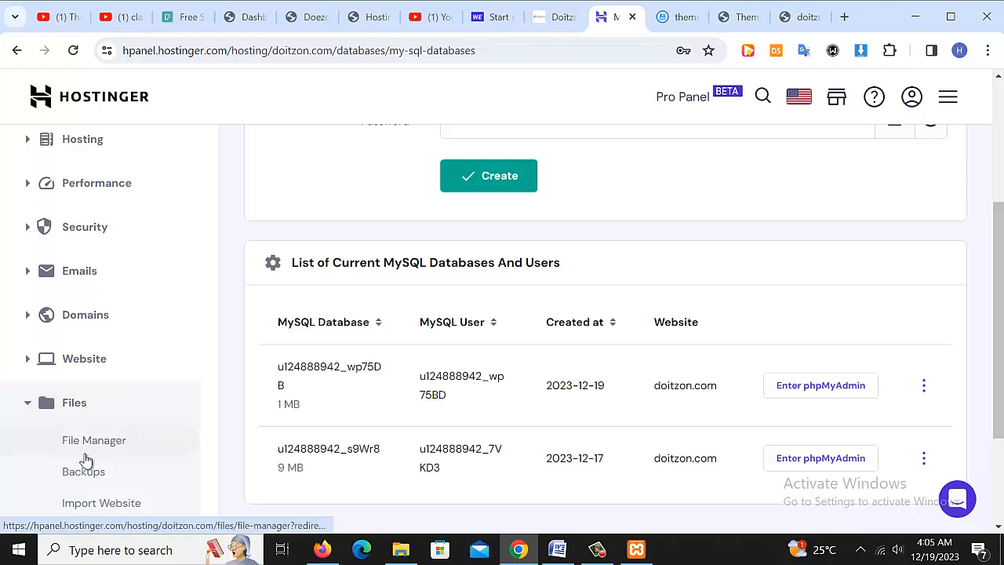
{"action": "left_click", "coordinate": [675, 16]}
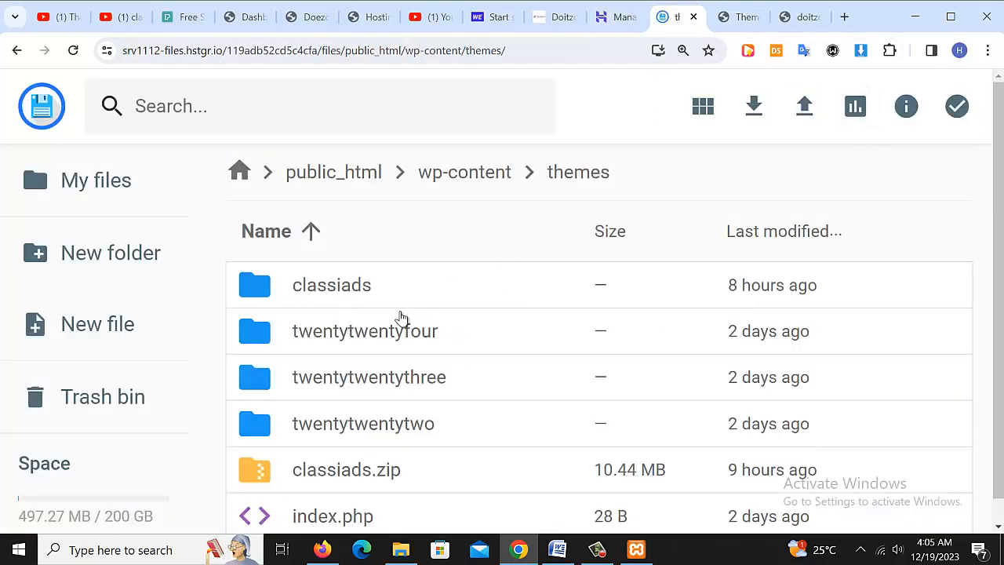
{"action": "scroll", "coordinate": [400, 317], "scroll_direction": "down", "scroll_amount": 1}
{"action": "scroll", "coordinate": [424, 330], "scroll_direction": "up", "scroll_amount": 1}
{"action": "scroll", "coordinate": [356, 306], "scroll_direction": "down", "scroll_amount": 1}
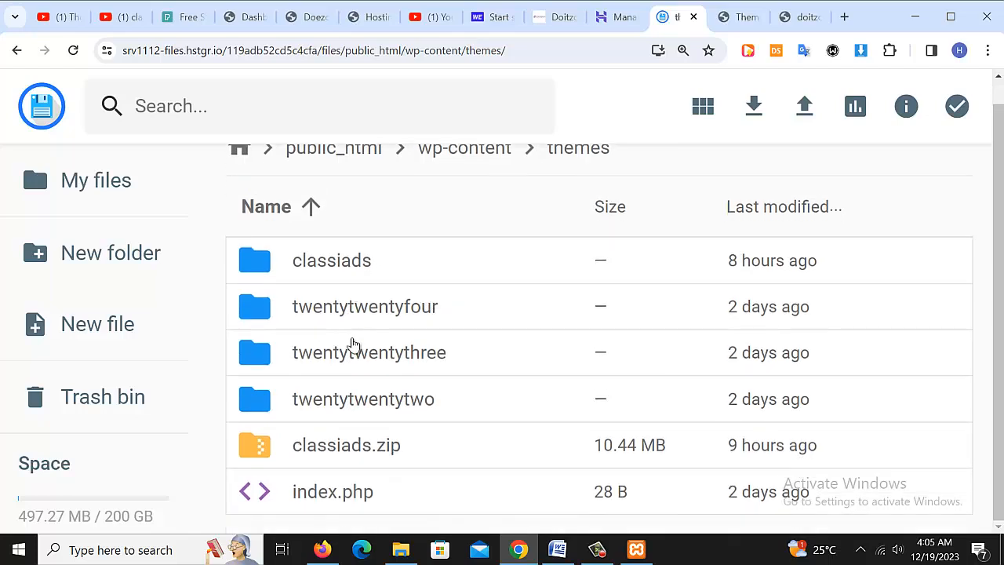
{"action": "scroll", "coordinate": [305, 322], "scroll_direction": "up", "scroll_amount": 1}
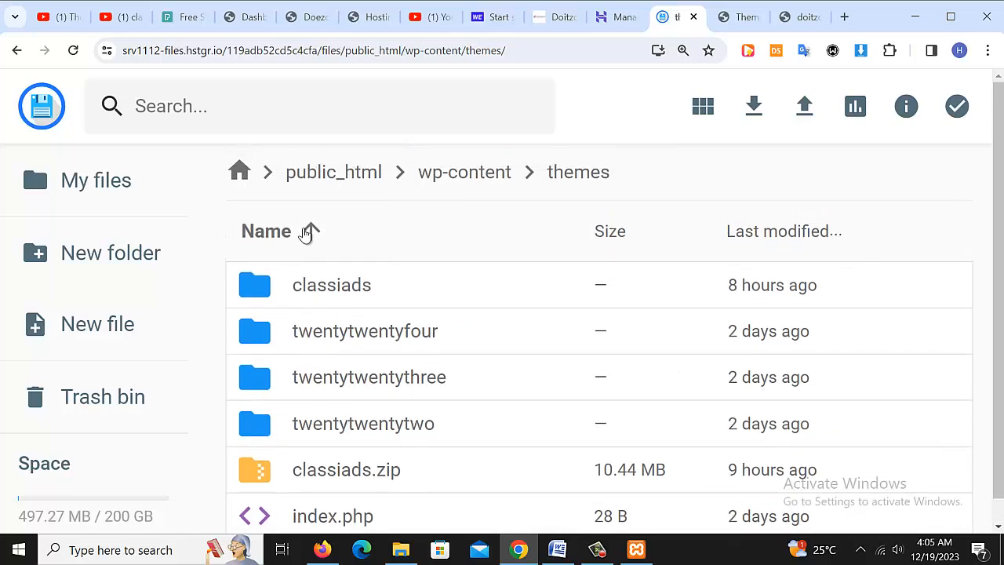
{"action": "left_click", "coordinate": [240, 177]}
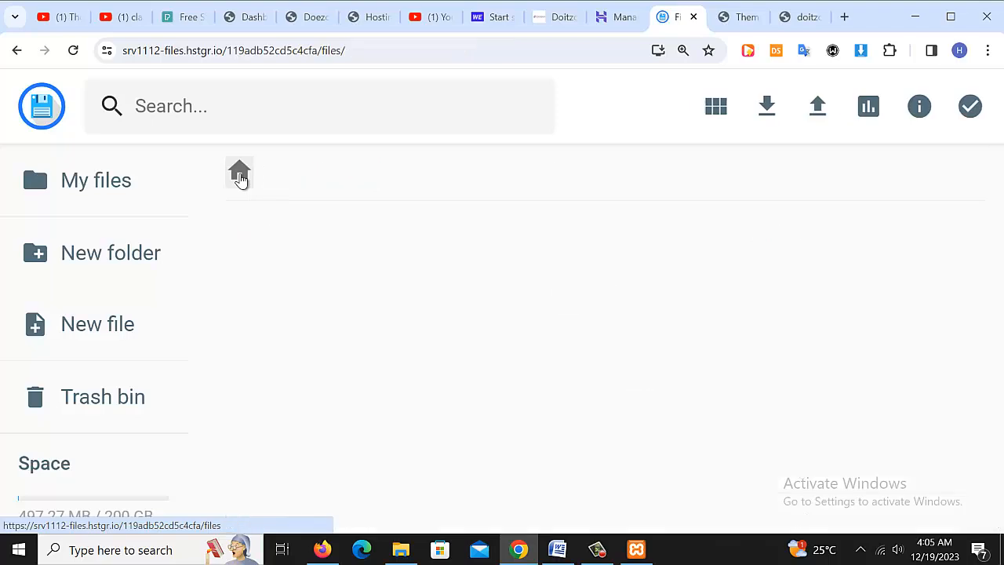
{"action": "left_click", "coordinate": [330, 284]}
{"action": "double_click", "coordinate": [329, 284]}
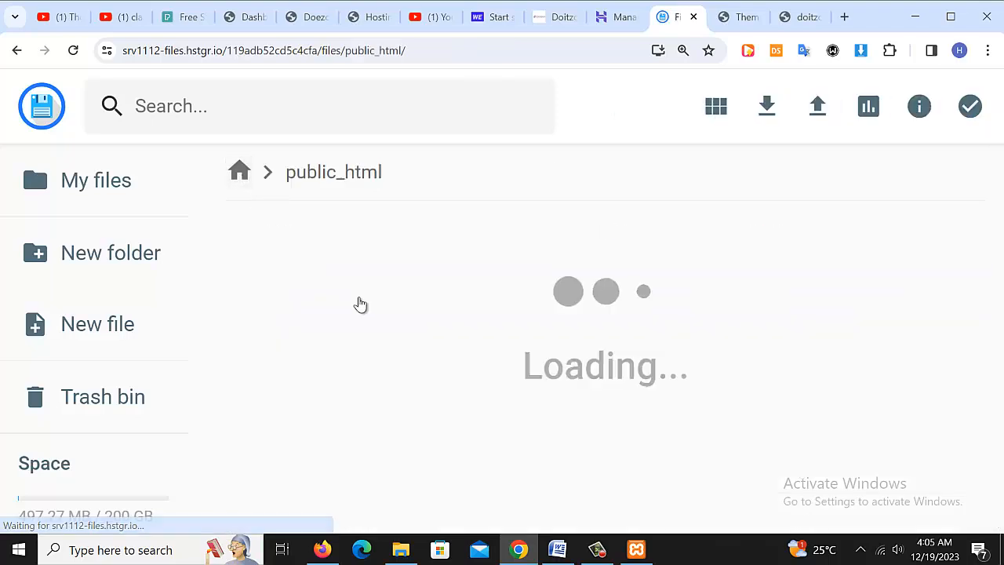
Step: Create a new folder named wp in public_html
{"action": "left_click", "coordinate": [165, 269]}
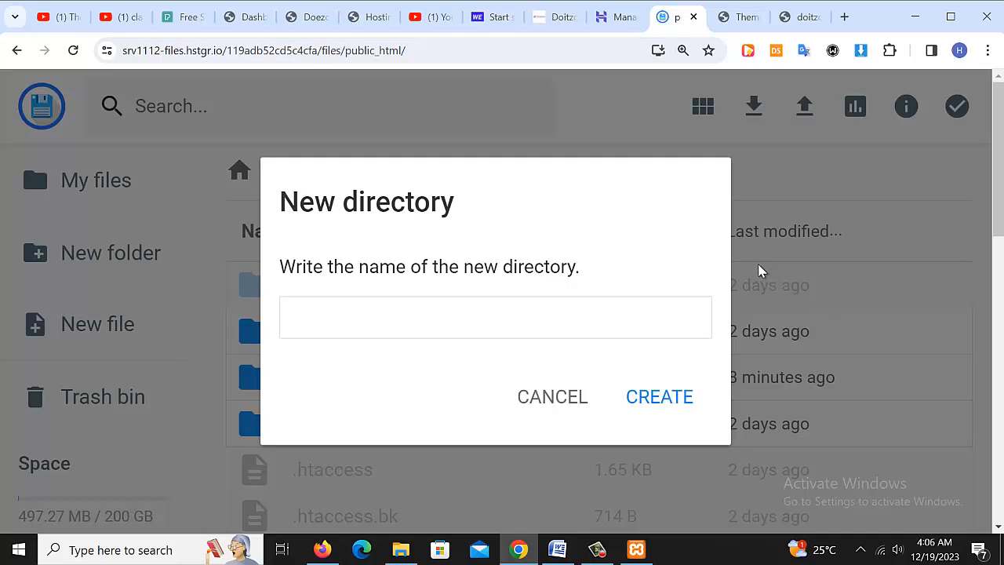
{"action": "left_click", "coordinate": [409, 328]}
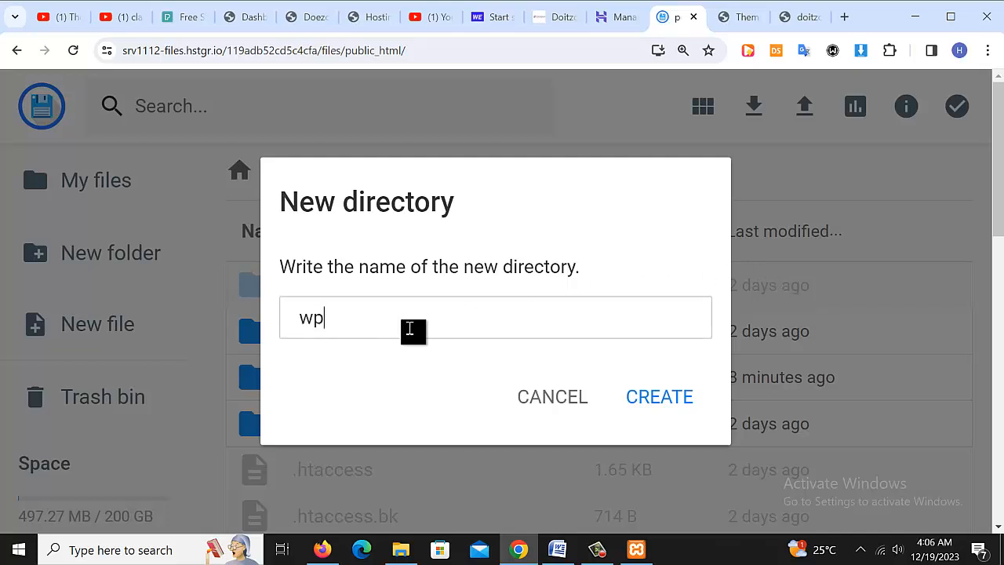
{"action": "left_click", "coordinate": [658, 396]}
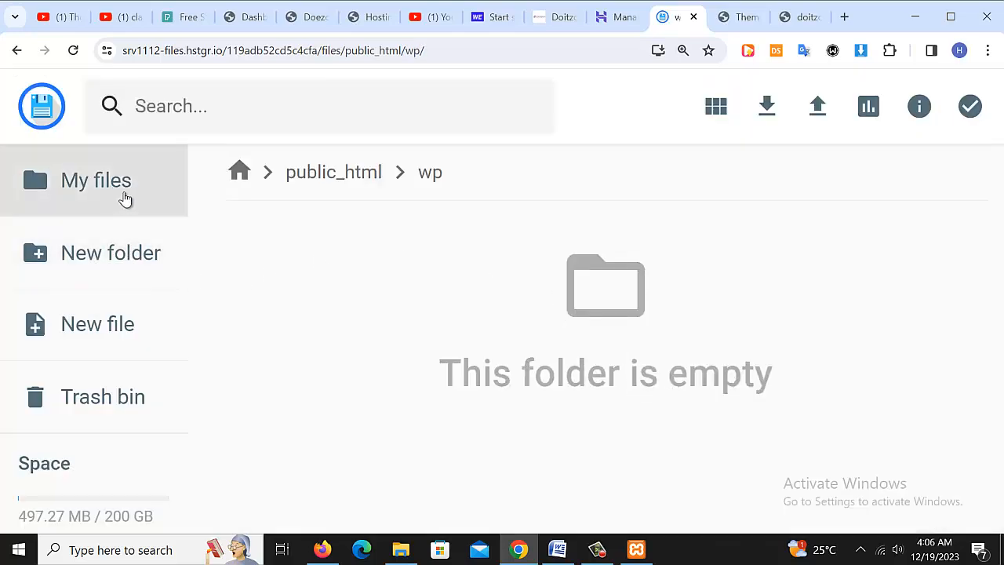
Step: Reopen public_html from the top level and open the new wp folder
{"action": "left_click", "coordinate": [239, 173]}
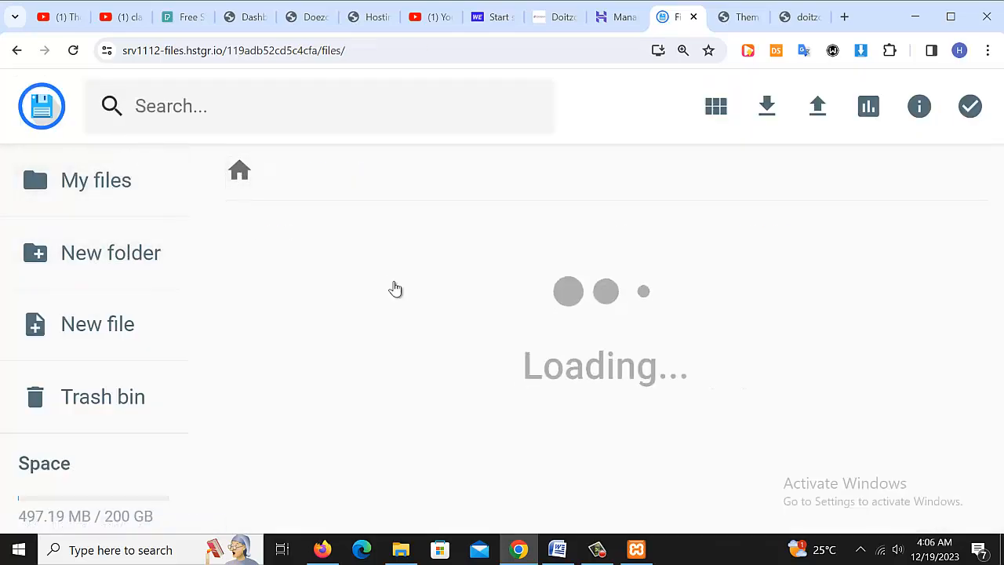
{"action": "double_click", "coordinate": [345, 297]}
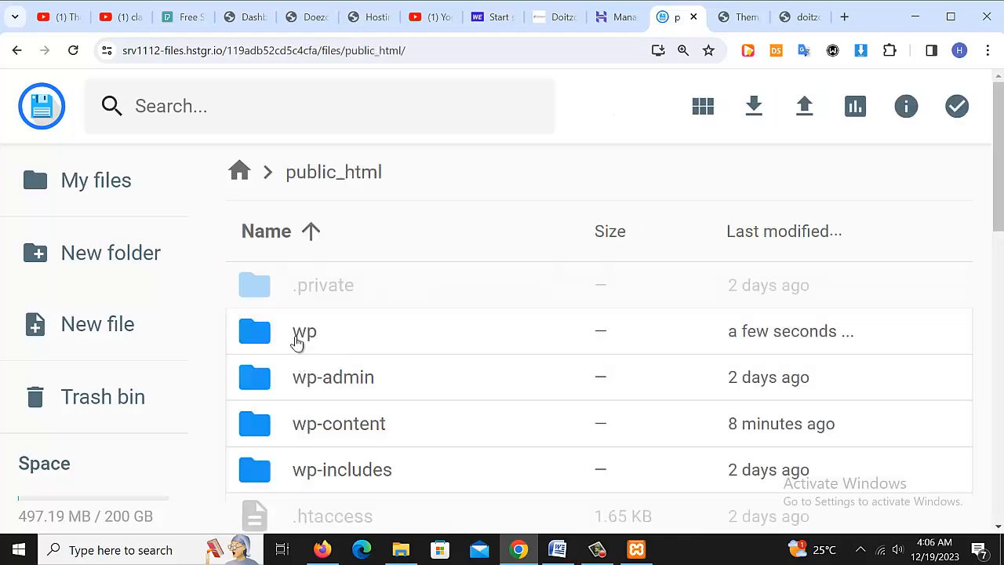
{"action": "scroll", "coordinate": [361, 375], "scroll_direction": "down", "scroll_amount": 1}
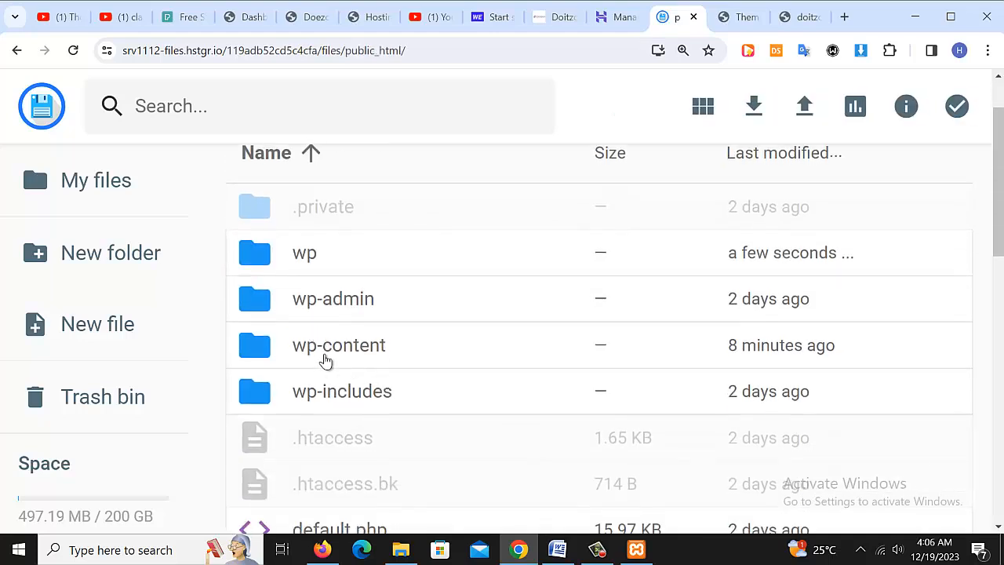
{"action": "scroll", "coordinate": [345, 401], "scroll_direction": "down", "scroll_amount": 1}
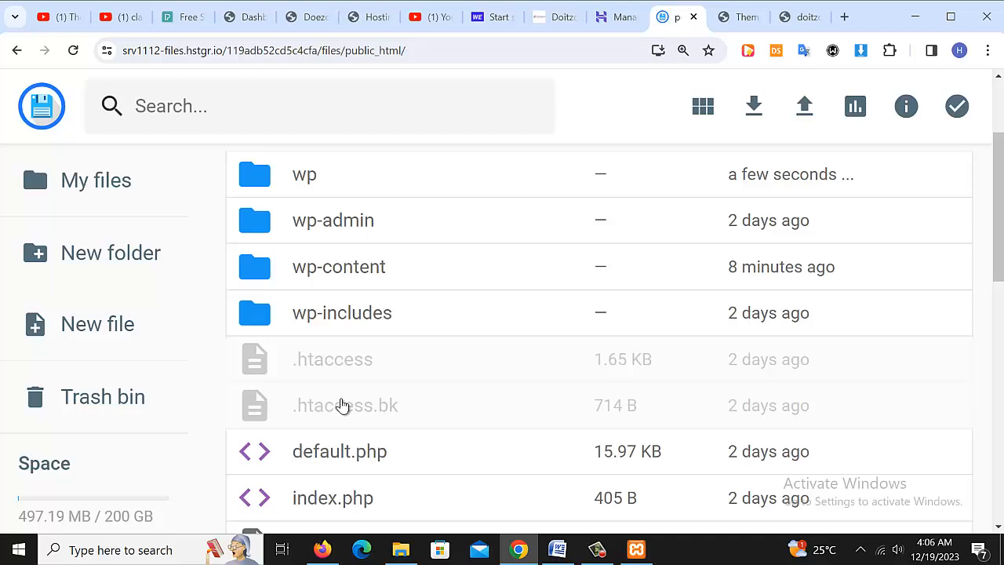
{"action": "scroll", "coordinate": [343, 404], "scroll_direction": "down", "scroll_amount": 2}
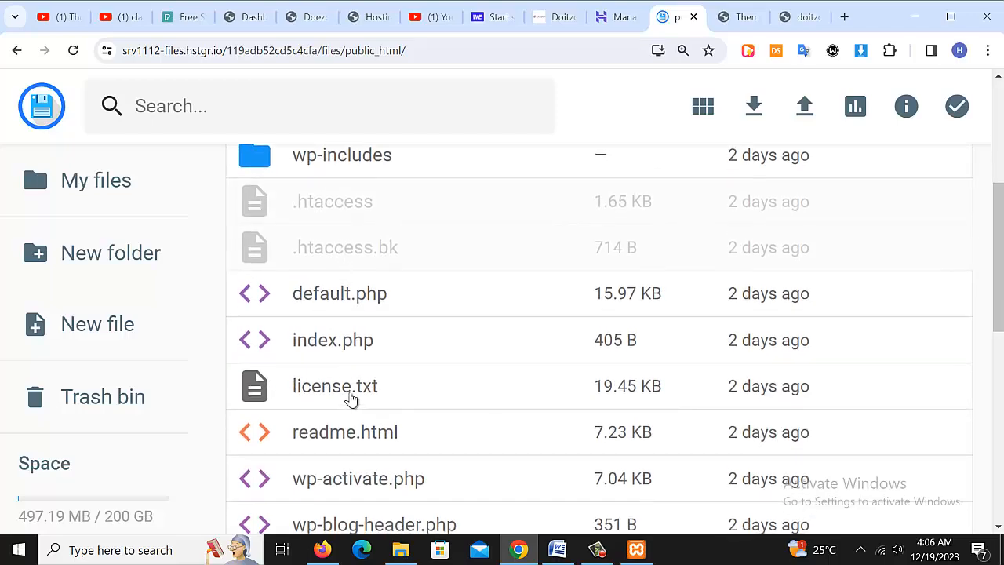
{"action": "scroll", "coordinate": [351, 399], "scroll_direction": "down", "scroll_amount": 3}
{"action": "scroll", "coordinate": [351, 398], "scroll_direction": "up", "scroll_amount": 7}
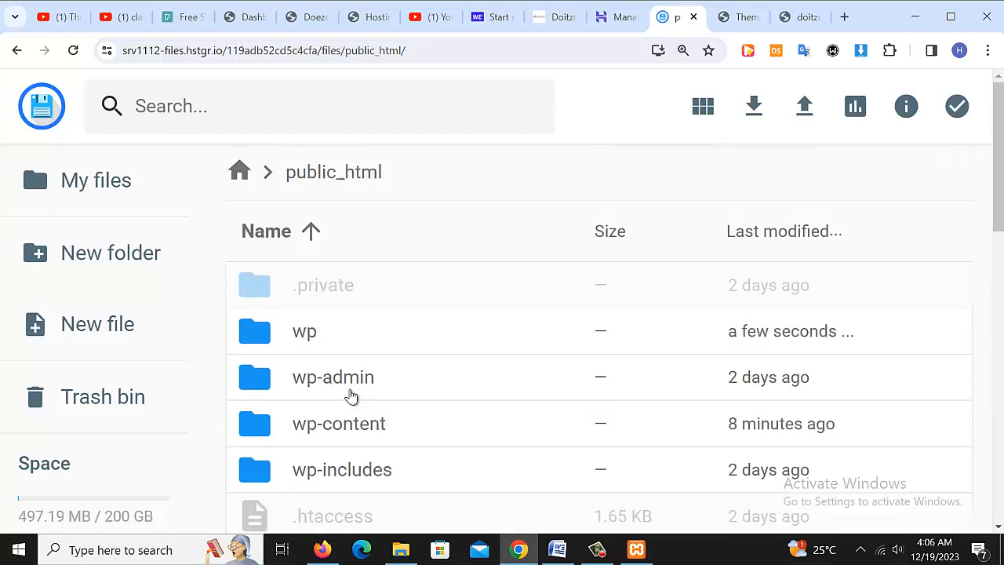
{"action": "double_click", "coordinate": [312, 333]}
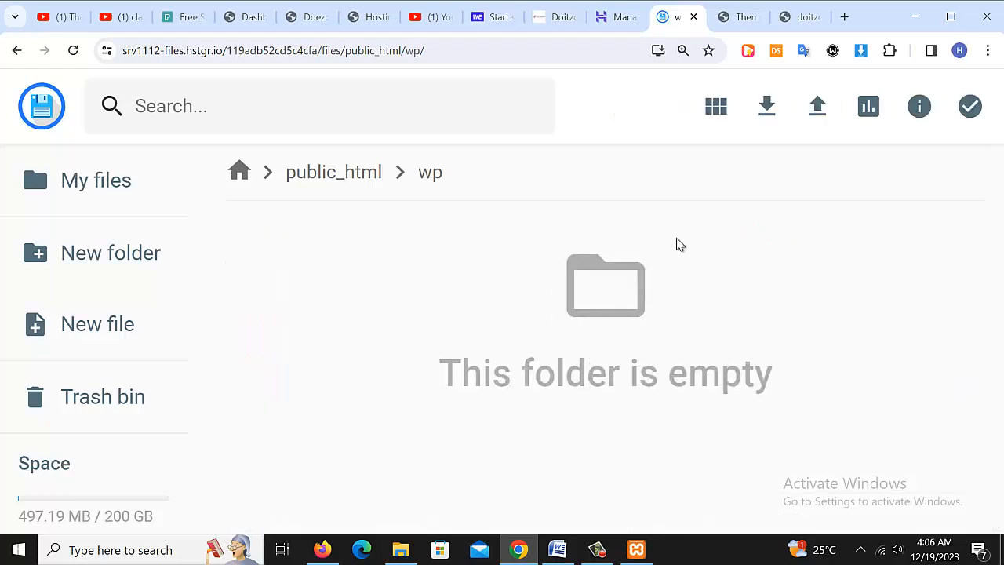
Step: Start a single-file upload into wp and browse drive E's download folders
{"action": "left_click", "coordinate": [818, 108]}
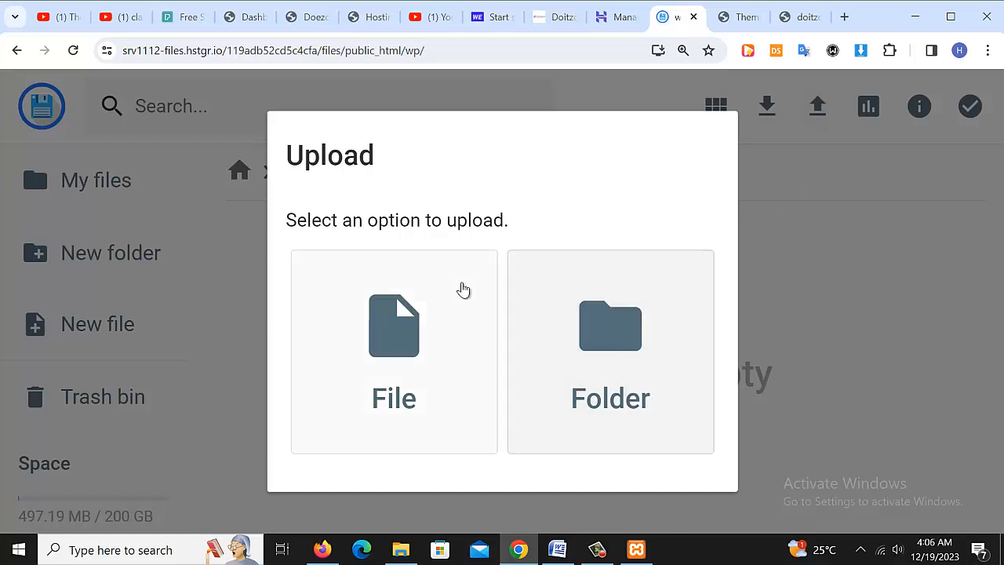
{"action": "left_click", "coordinate": [480, 305]}
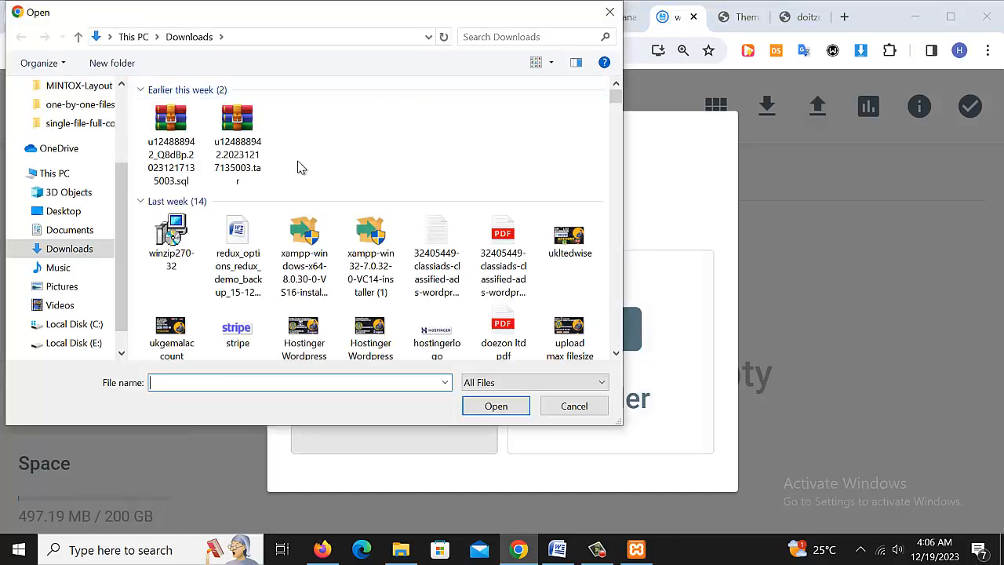
{"action": "scroll", "coordinate": [73, 328], "scroll_direction": "down", "scroll_amount": 1}
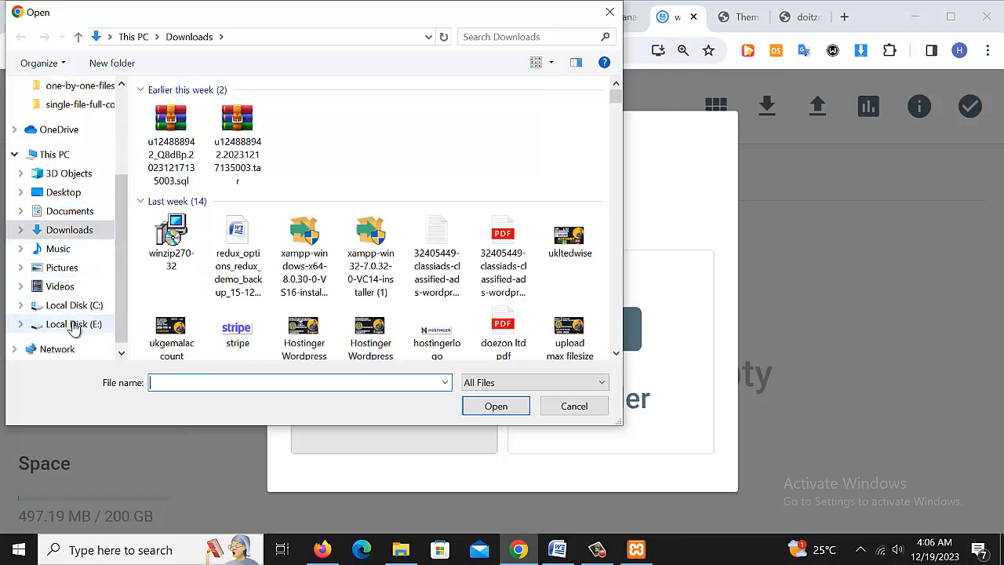
{"action": "left_click", "coordinate": [74, 324]}
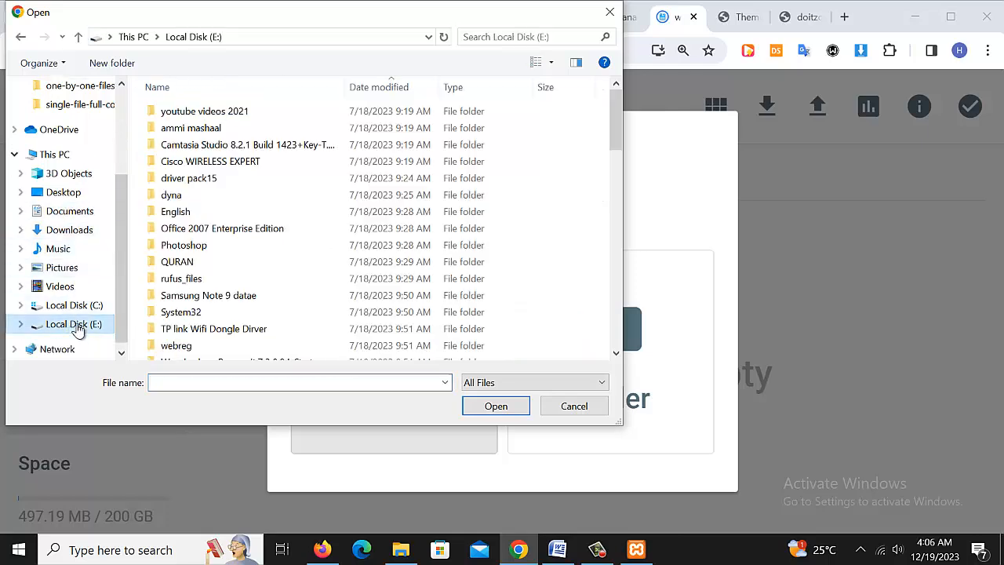
{"action": "left_click", "coordinate": [534, 39]}
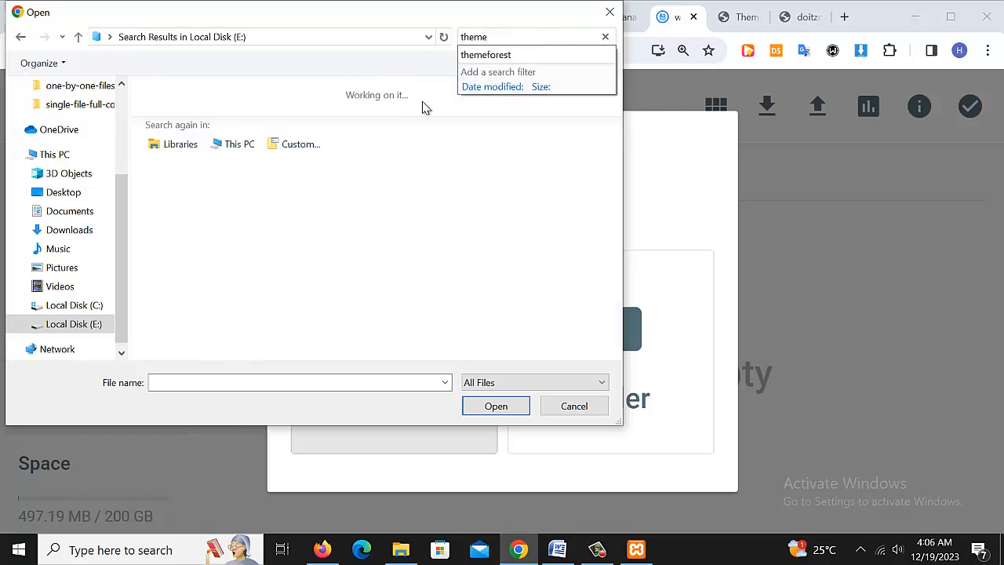
{"action": "double_click", "coordinate": [285, 106]}
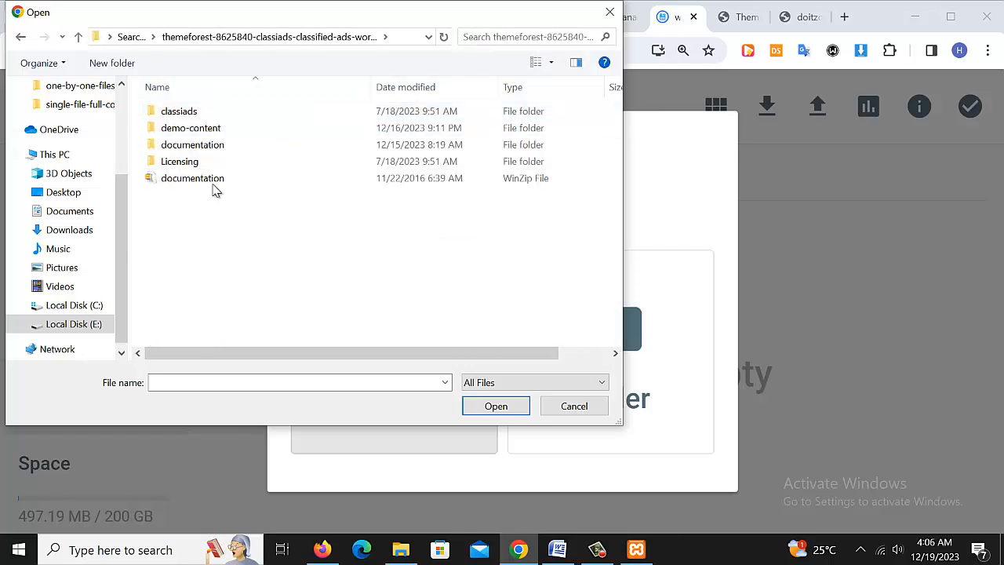
{"action": "double_click", "coordinate": [204, 130]}
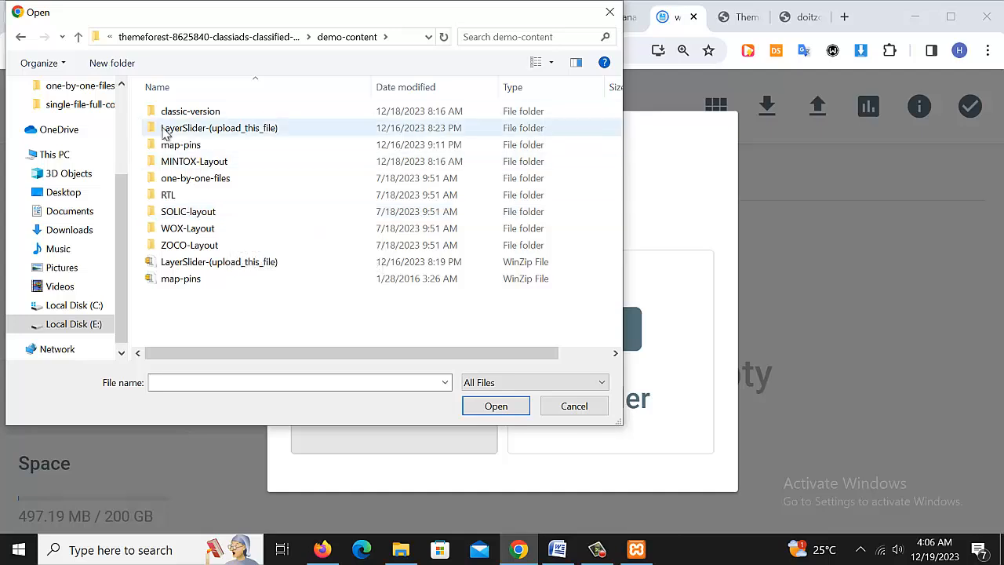
Step: Pick wordpress-6.4.1 from C:\xampp\htdocs to upload
{"action": "left_click", "coordinate": [76, 307]}
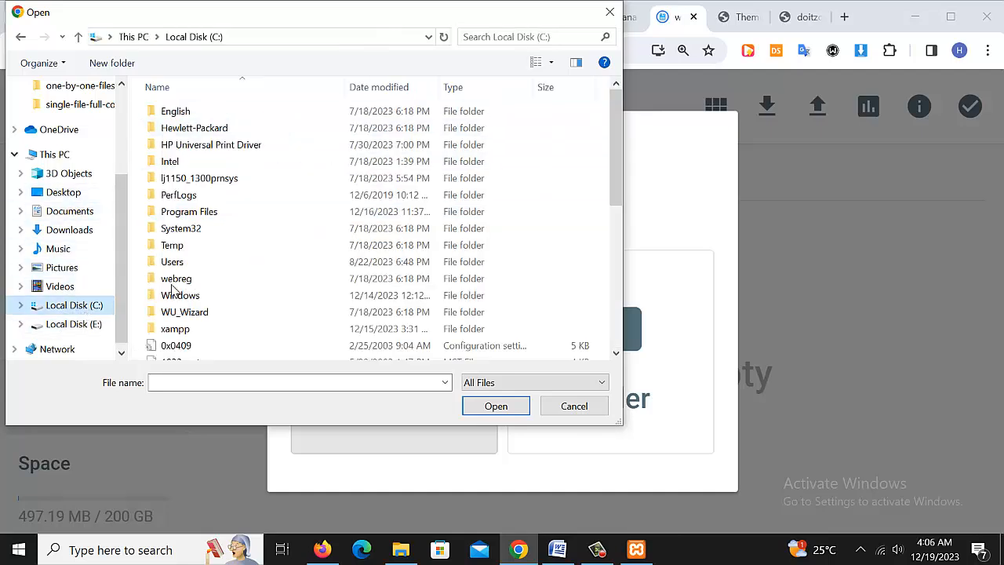
{"action": "scroll", "coordinate": [192, 216], "scroll_direction": "down", "scroll_amount": 1}
{"action": "left_click", "coordinate": [189, 203]}
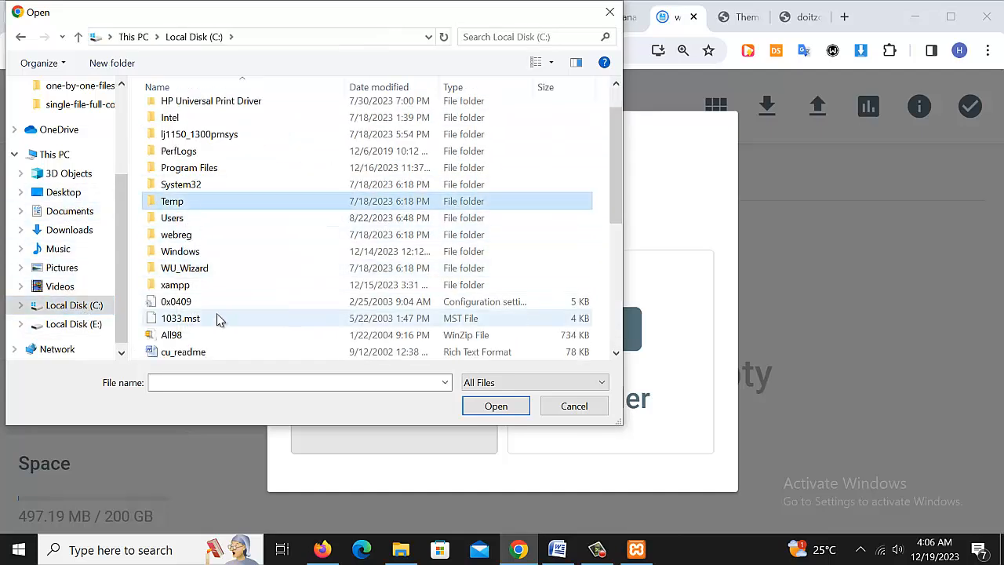
{"action": "left_click", "coordinate": [200, 285]}
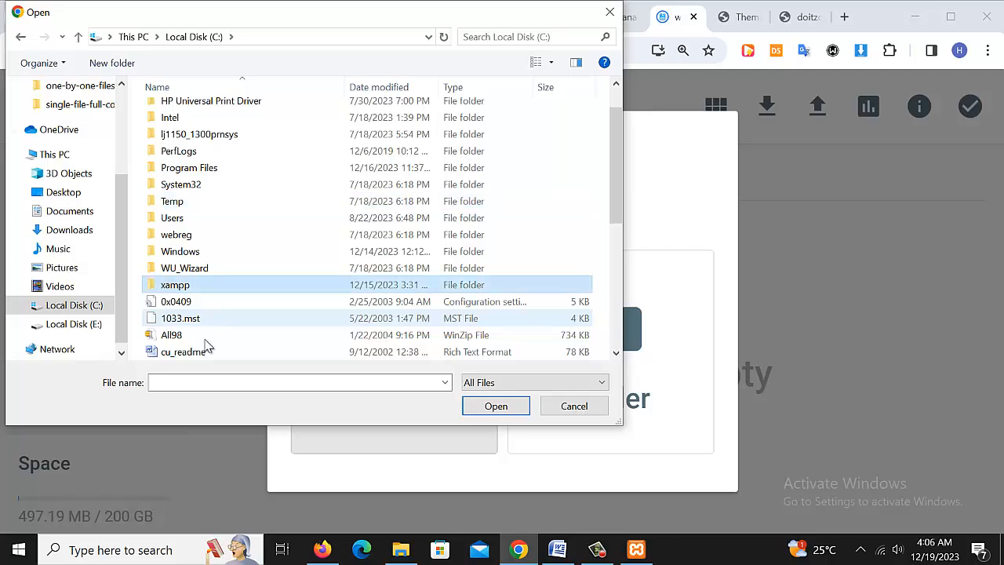
{"action": "double_click", "coordinate": [183, 287]}
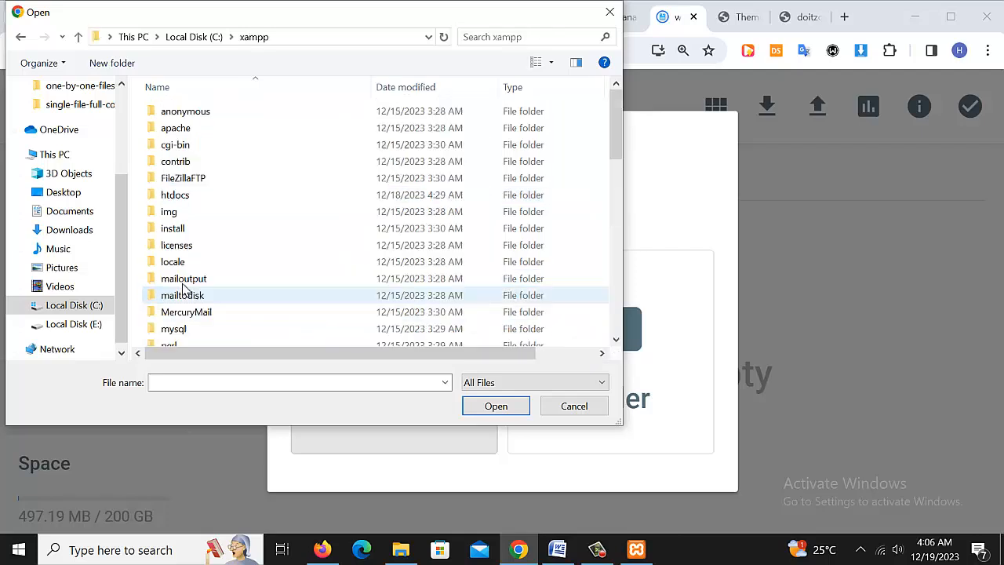
{"action": "left_click", "coordinate": [176, 198]}
{"action": "double_click", "coordinate": [176, 198]}
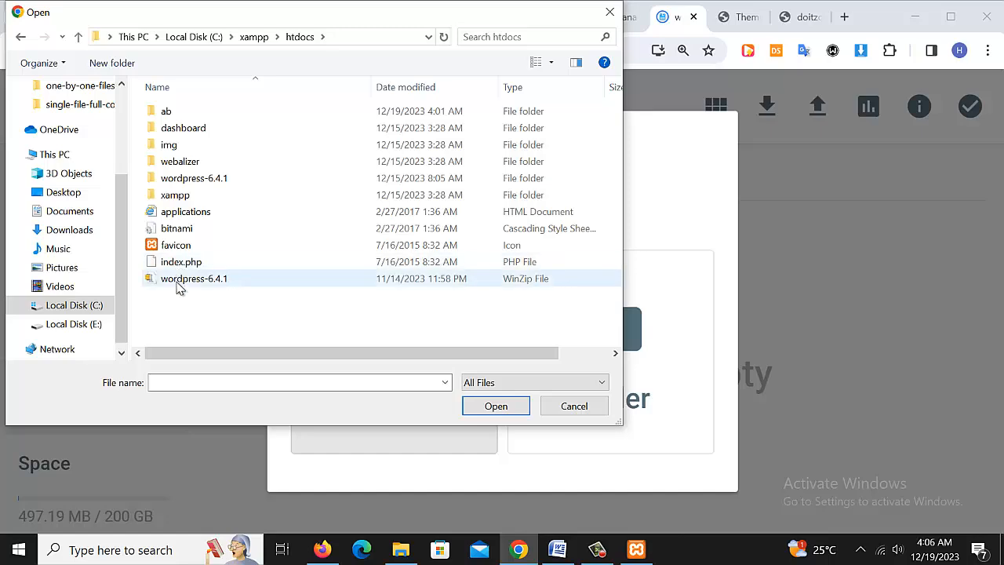
{"action": "double_click", "coordinate": [178, 280]}
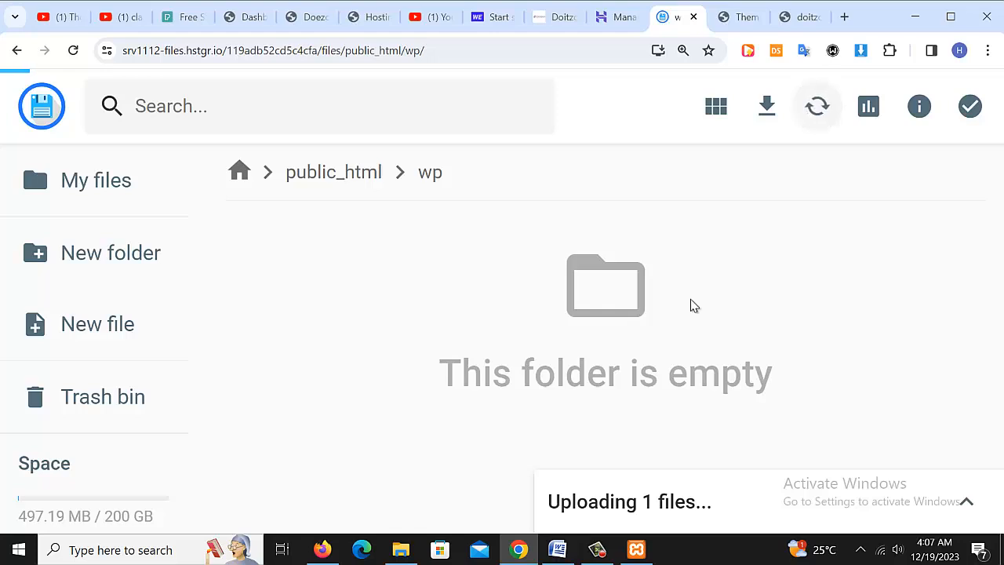
Step: Extract wordpress-6.4.1.zip into a new df folder with wp as the destination
{"action": "left_click", "coordinate": [598, 549]}
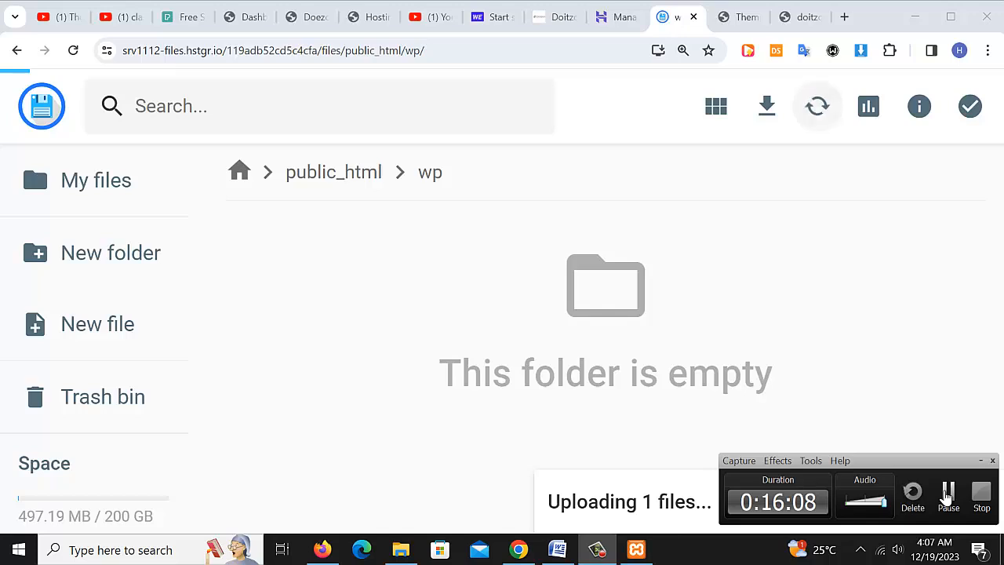
{"action": "left_click", "coordinate": [950, 502]}
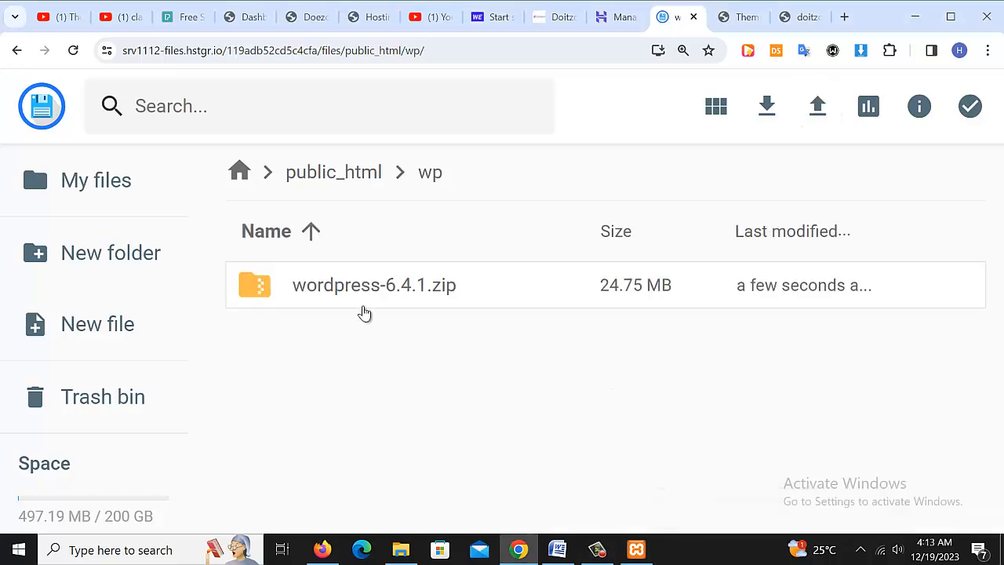
{"action": "left_click", "coordinate": [357, 299]}
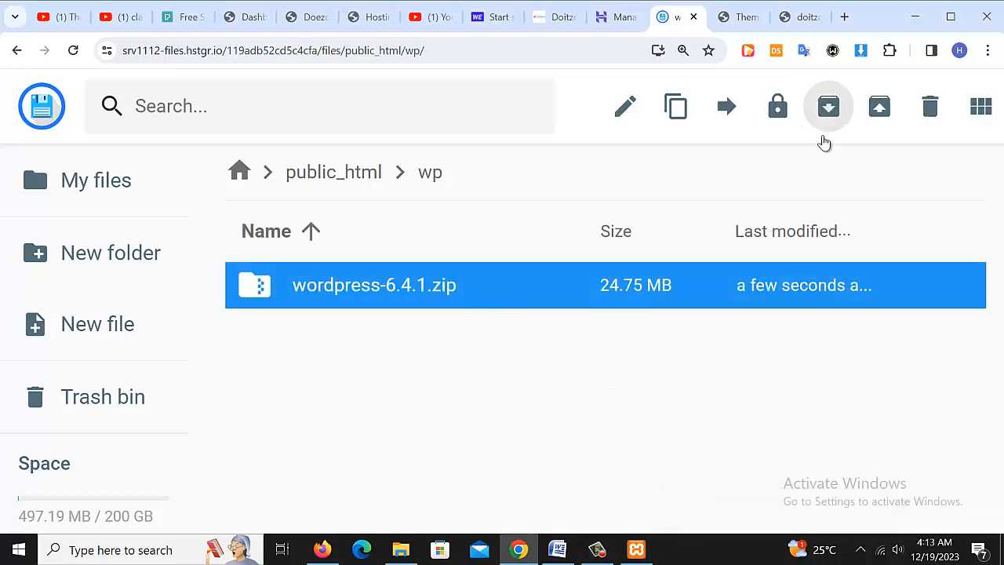
{"action": "left_click", "coordinate": [881, 110]}
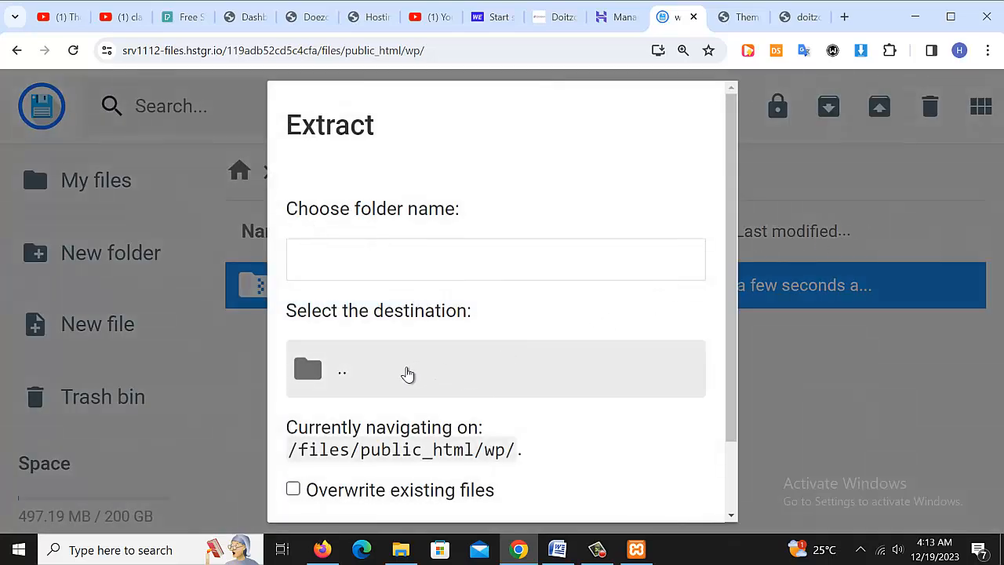
{"action": "left_click", "coordinate": [408, 375]}
{"action": "scroll", "coordinate": [432, 406], "scroll_direction": "down", "scroll_amount": 2}
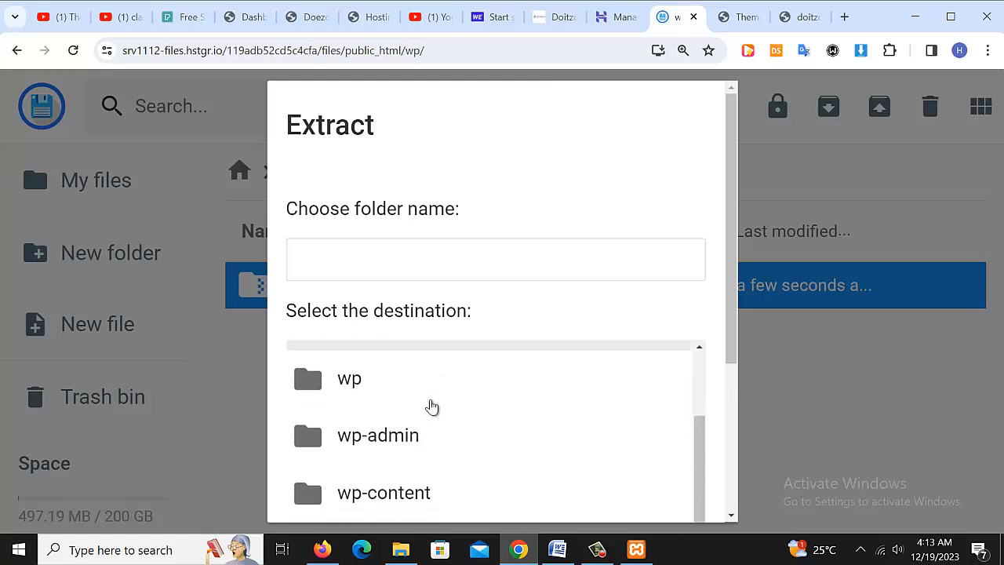
{"action": "scroll", "coordinate": [361, 448], "scroll_direction": "up", "scroll_amount": 1}
{"action": "double_click", "coordinate": [357, 448]}
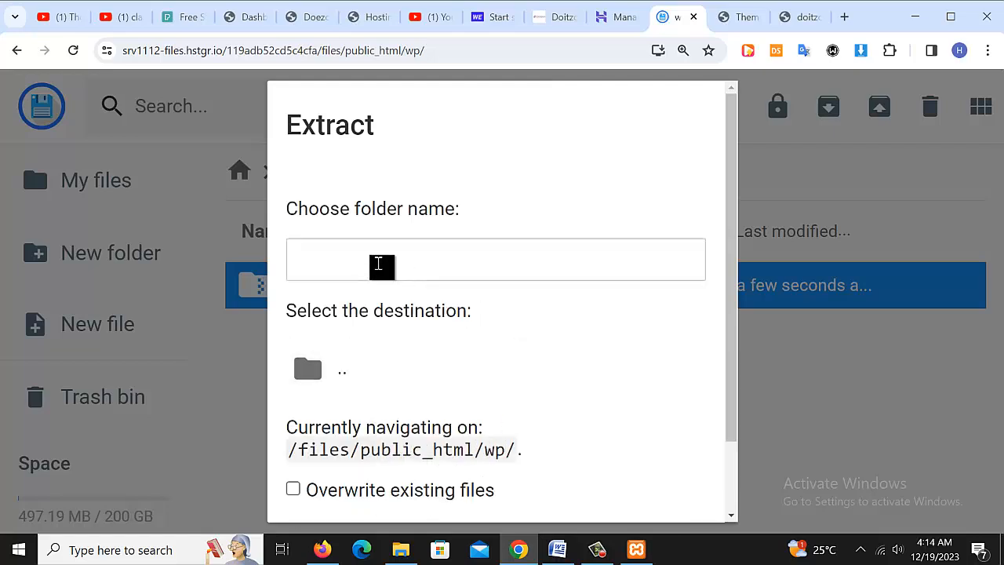
{"action": "left_click", "coordinate": [382, 264]}
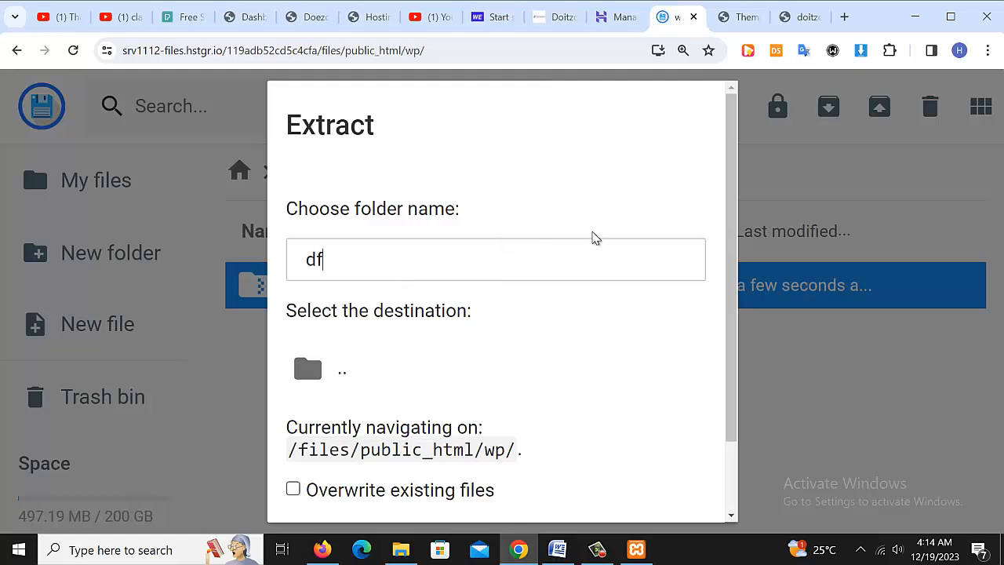
{"action": "scroll", "coordinate": [562, 325], "scroll_direction": "down", "scroll_amount": 1}
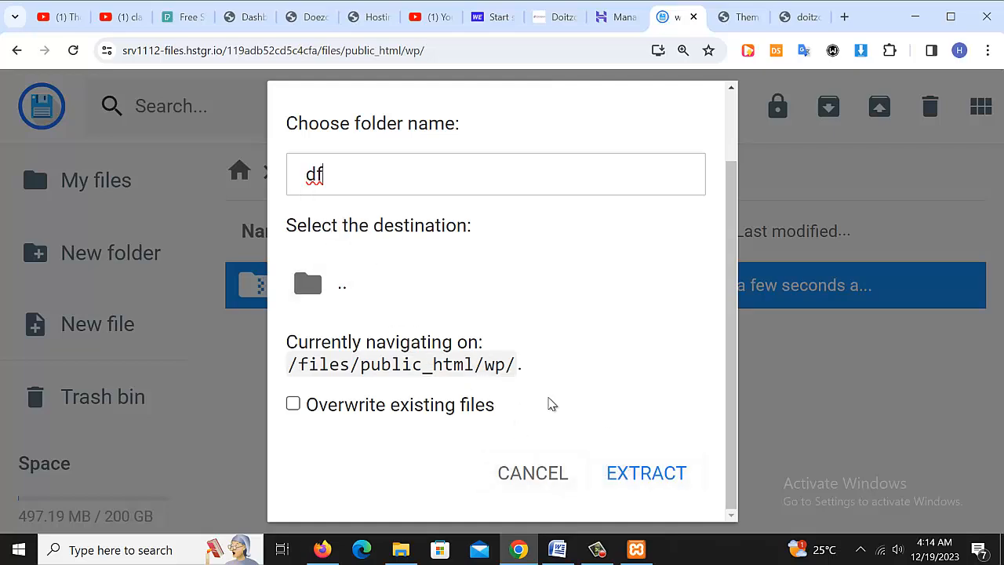
{"action": "left_click", "coordinate": [636, 475]}
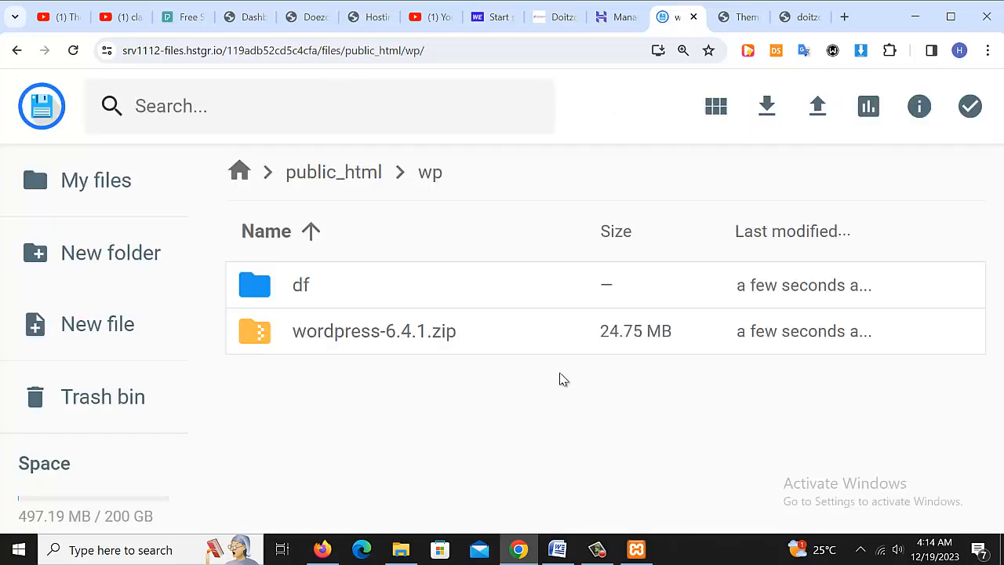
Step: Move every file from df/wordpress into /public_html/wp, then confirm wordpress is empty
{"action": "double_click", "coordinate": [309, 288]}
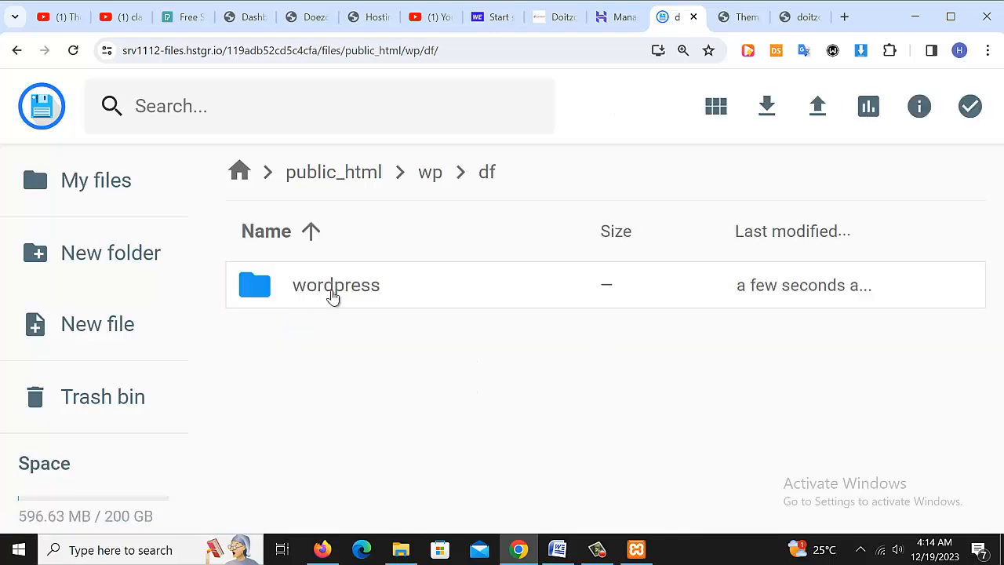
{"action": "double_click", "coordinate": [333, 288]}
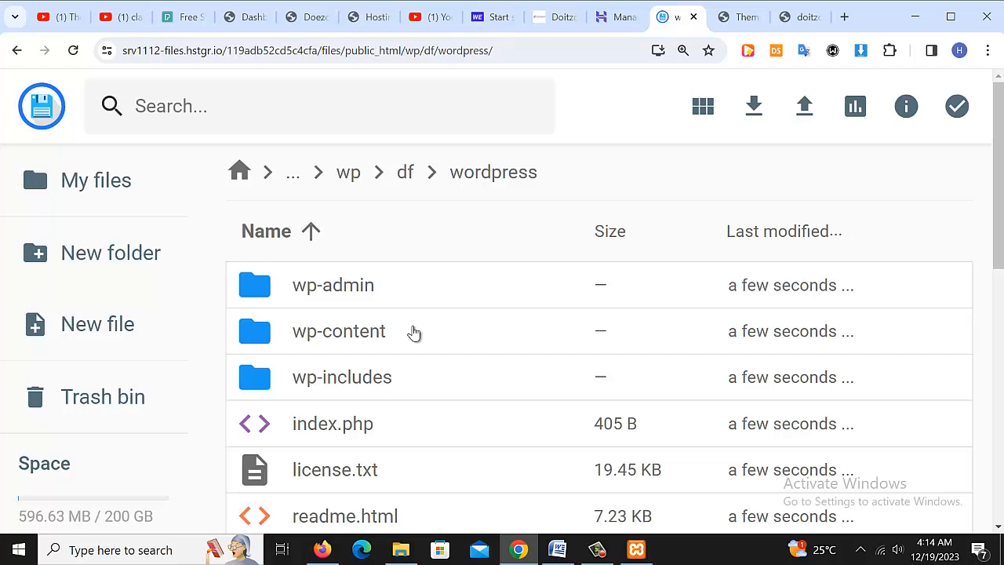
{"action": "key", "text": "ctrl+a"}
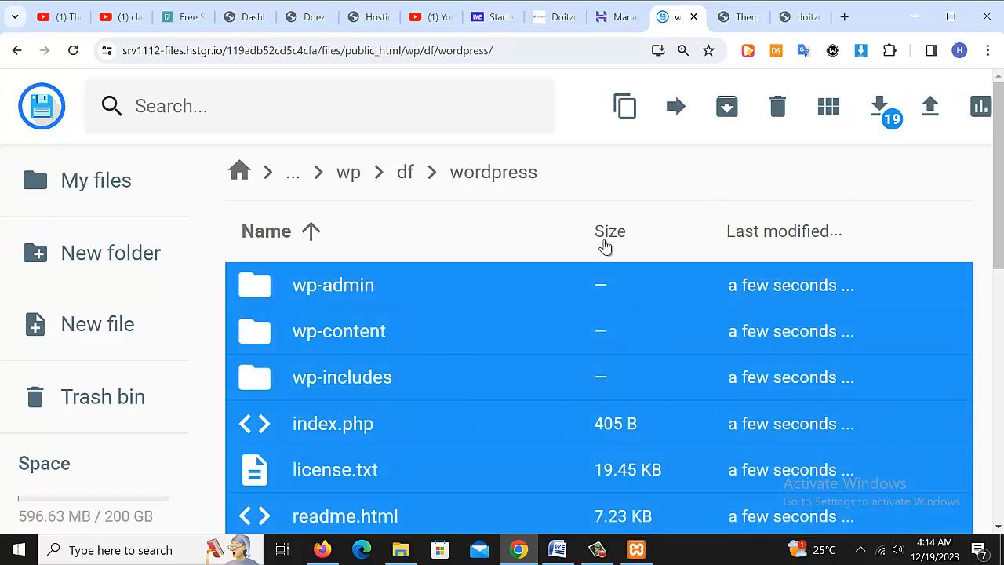
{"action": "right_click", "coordinate": [375, 295]}
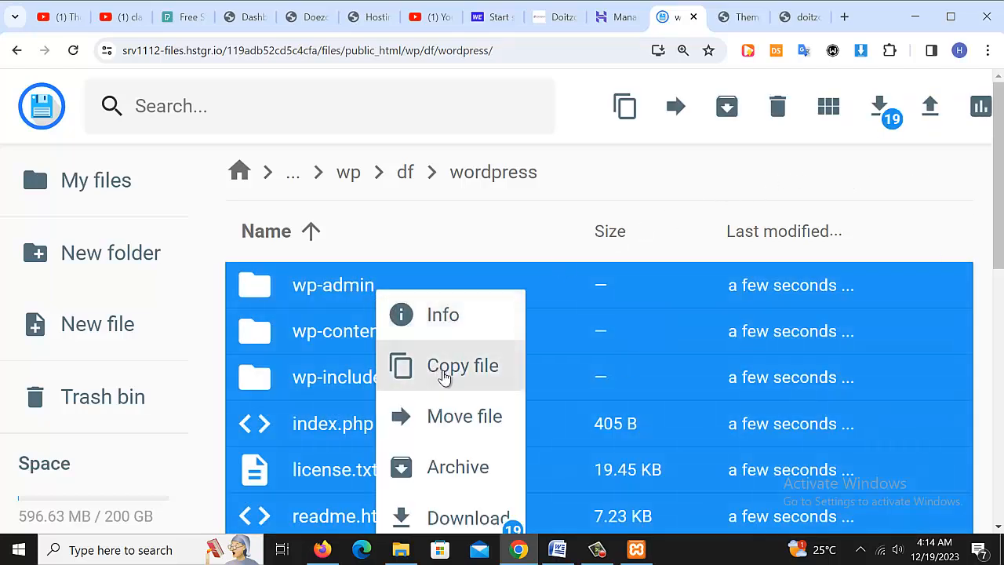
{"action": "left_click", "coordinate": [454, 419]}
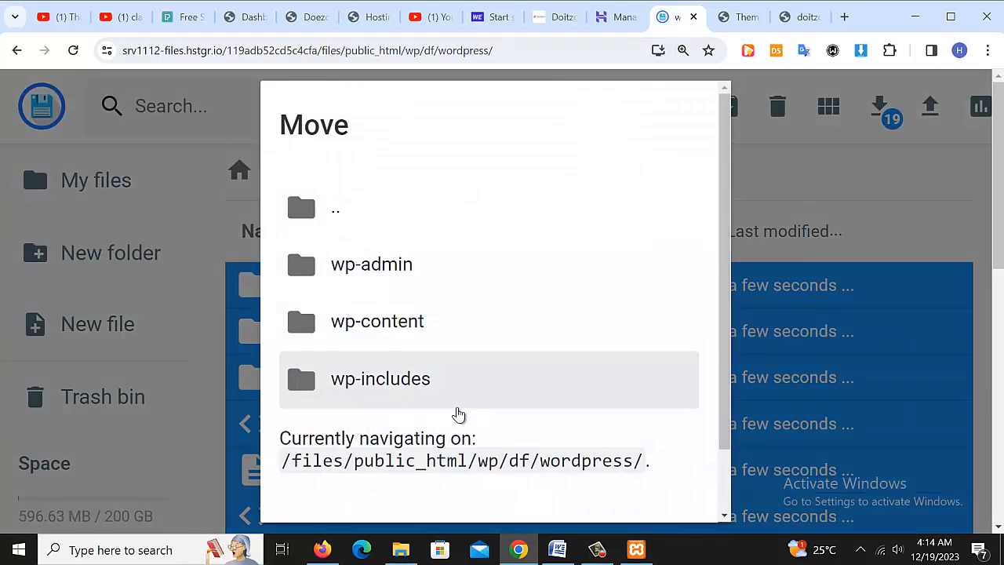
{"action": "double_click", "coordinate": [337, 220]}
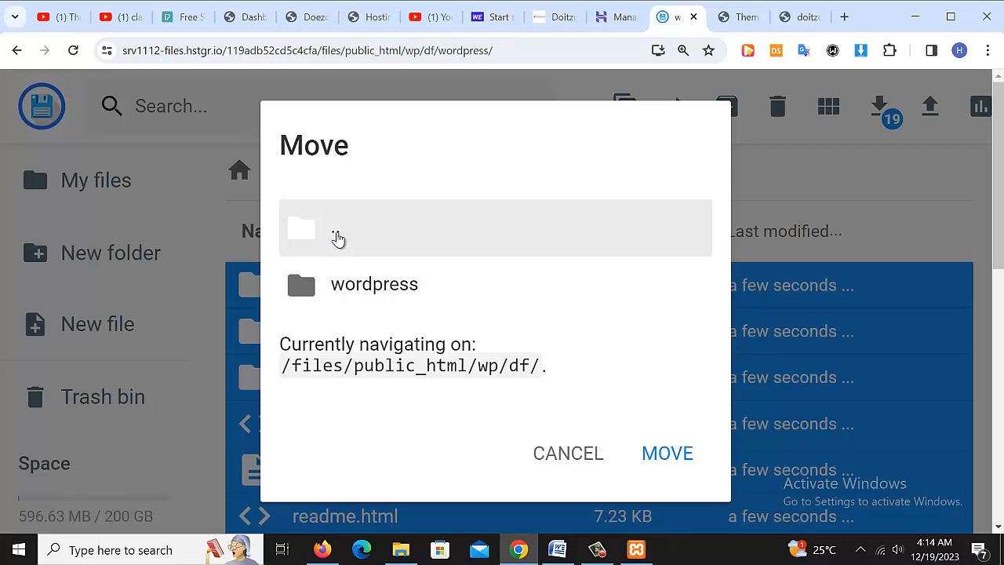
{"action": "double_click", "coordinate": [336, 235]}
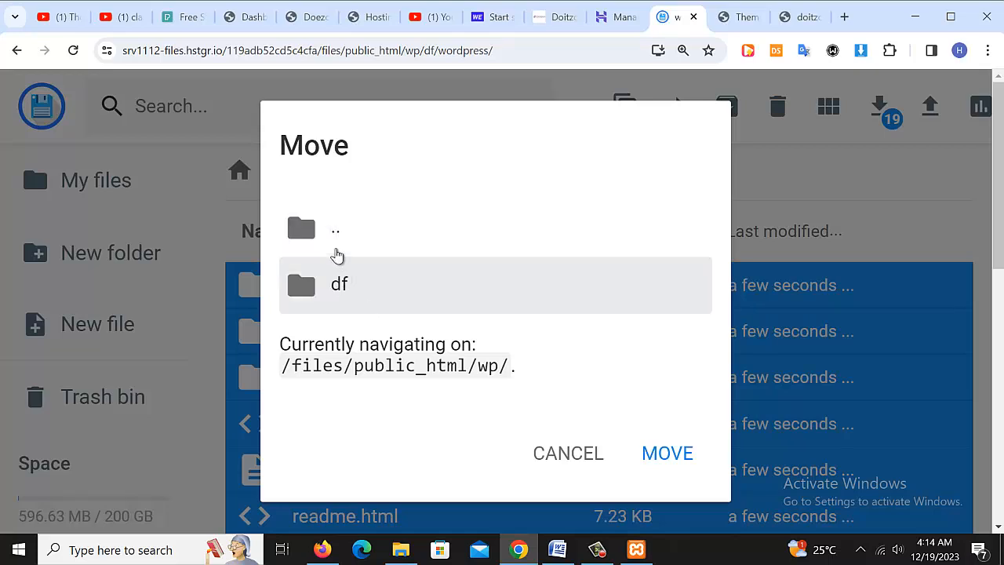
{"action": "double_click", "coordinate": [337, 235]}
{"action": "double_click", "coordinate": [343, 325]}
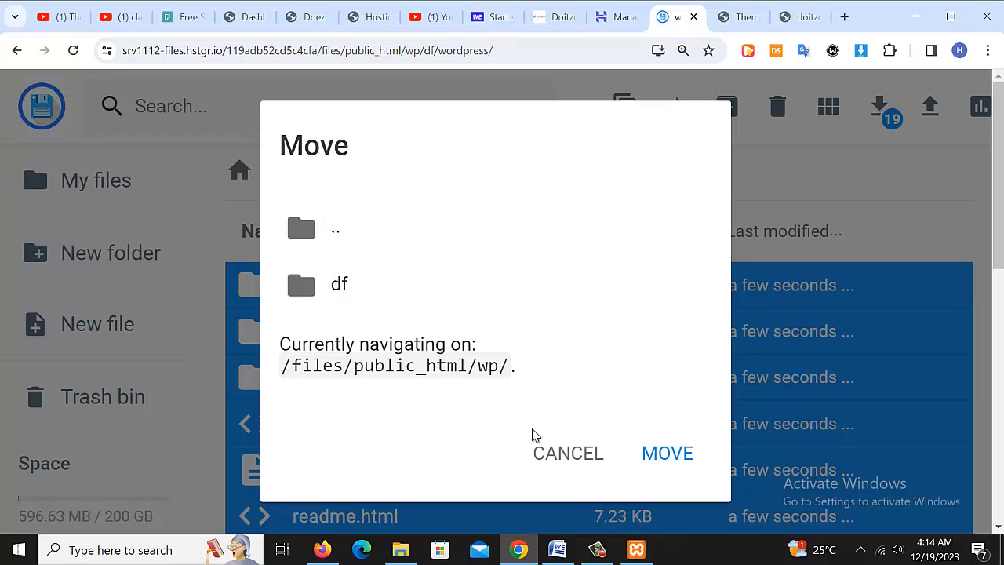
{"action": "left_click", "coordinate": [638, 451]}
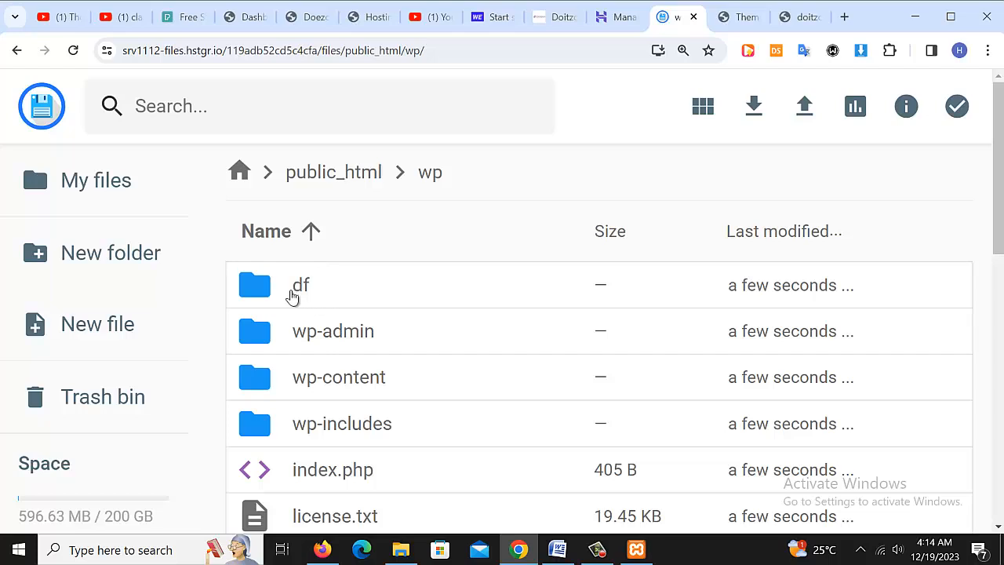
{"action": "double_click", "coordinate": [291, 297]}
{"action": "double_click", "coordinate": [305, 286]}
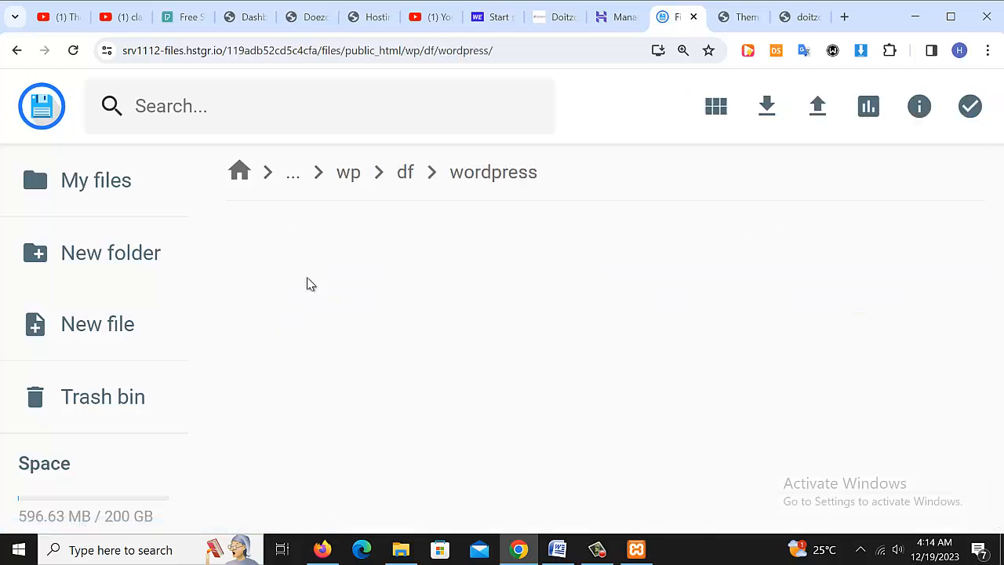
Step: Delete the empty df folder from wp and review the remaining WordPress files
{"action": "left_click", "coordinate": [18, 51]}
{"action": "left_click", "coordinate": [18, 51]}
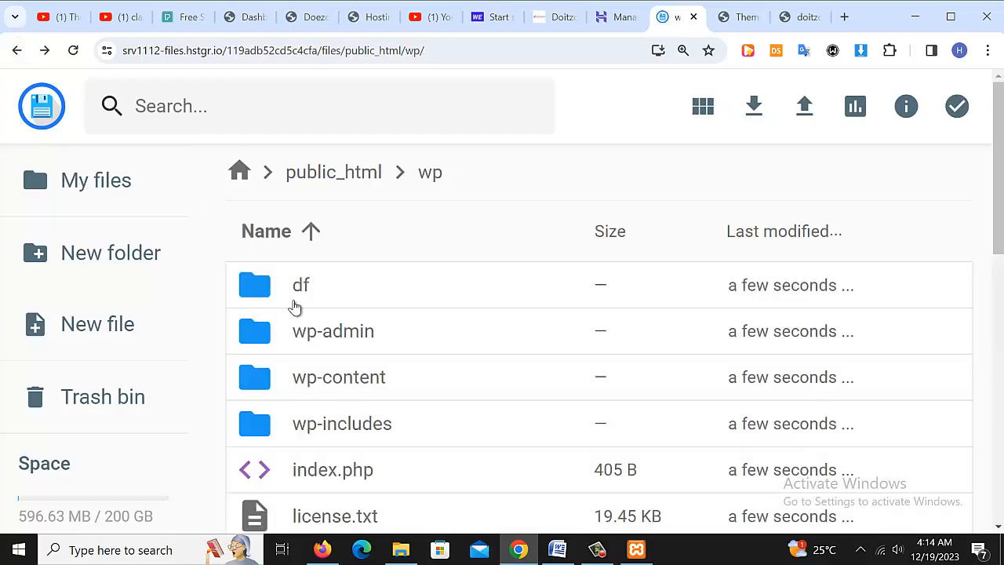
{"action": "left_click", "coordinate": [299, 280]}
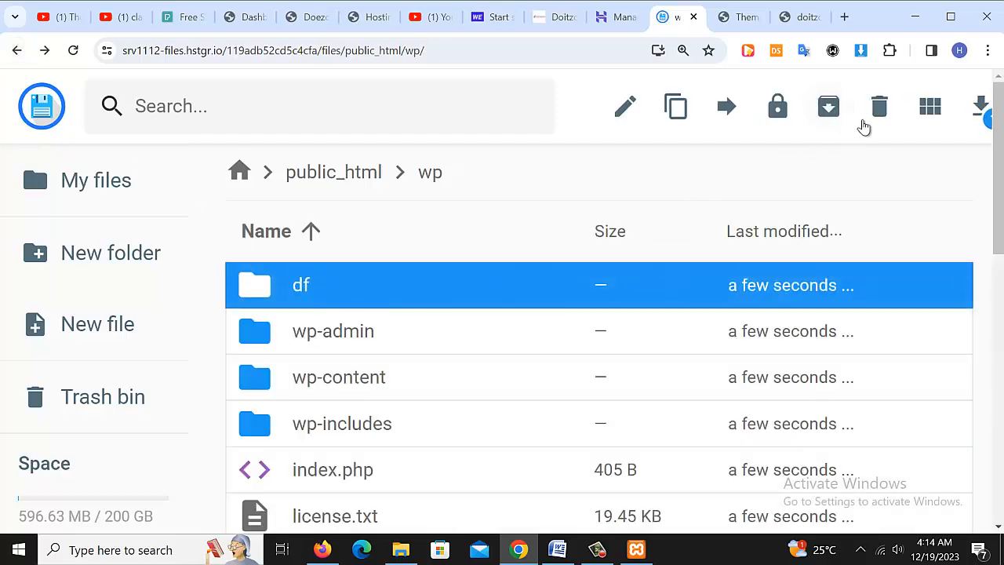
{"action": "left_click", "coordinate": [878, 126]}
{"action": "left_click", "coordinate": [658, 350]}
{"action": "scroll", "coordinate": [387, 332], "scroll_direction": "down", "scroll_amount": 4}
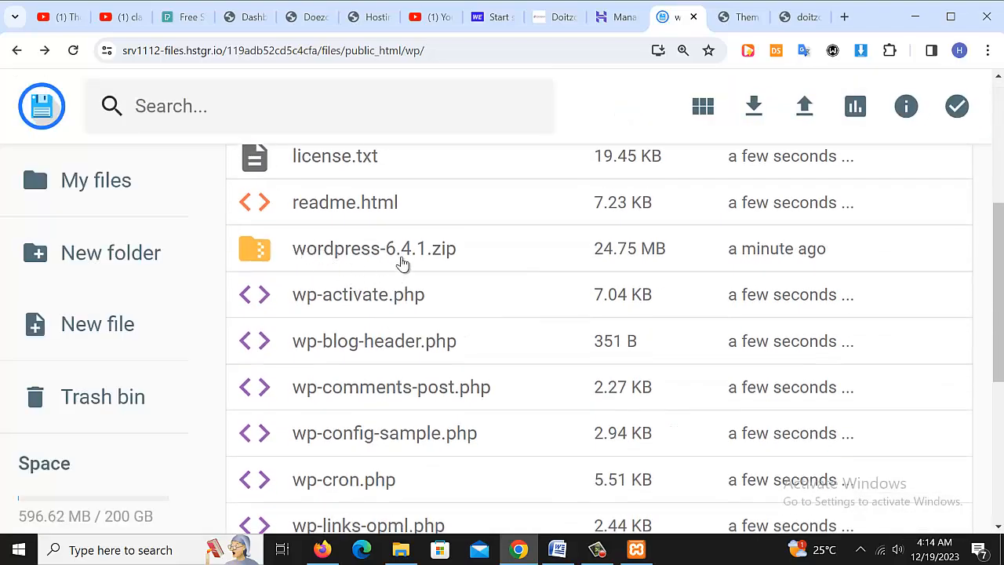
{"action": "scroll", "coordinate": [403, 263], "scroll_direction": "up", "scroll_amount": 4}
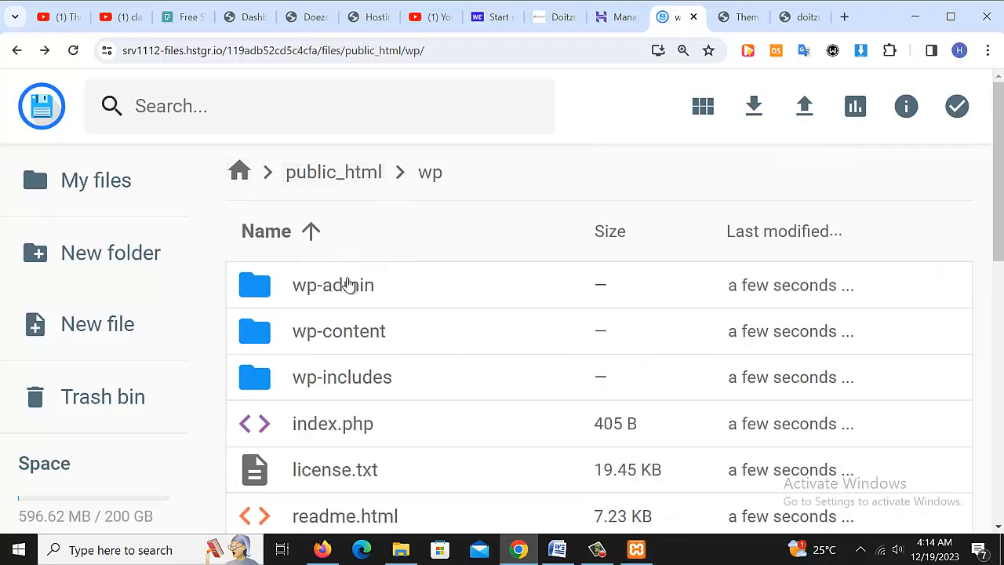
{"action": "scroll", "coordinate": [365, 377], "scroll_direction": "down", "scroll_amount": 4}
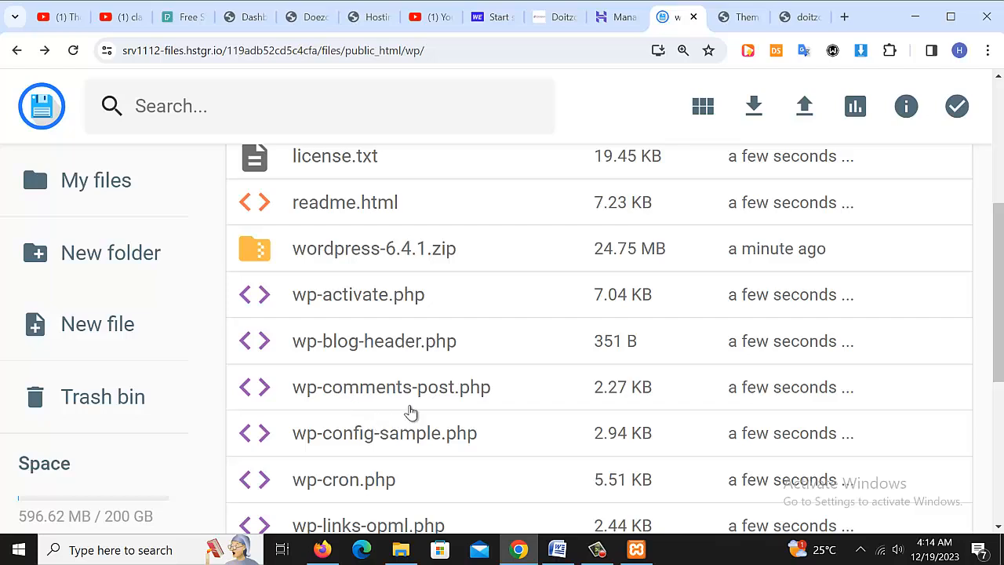
{"action": "scroll", "coordinate": [324, 369], "scroll_direction": "down", "scroll_amount": 1}
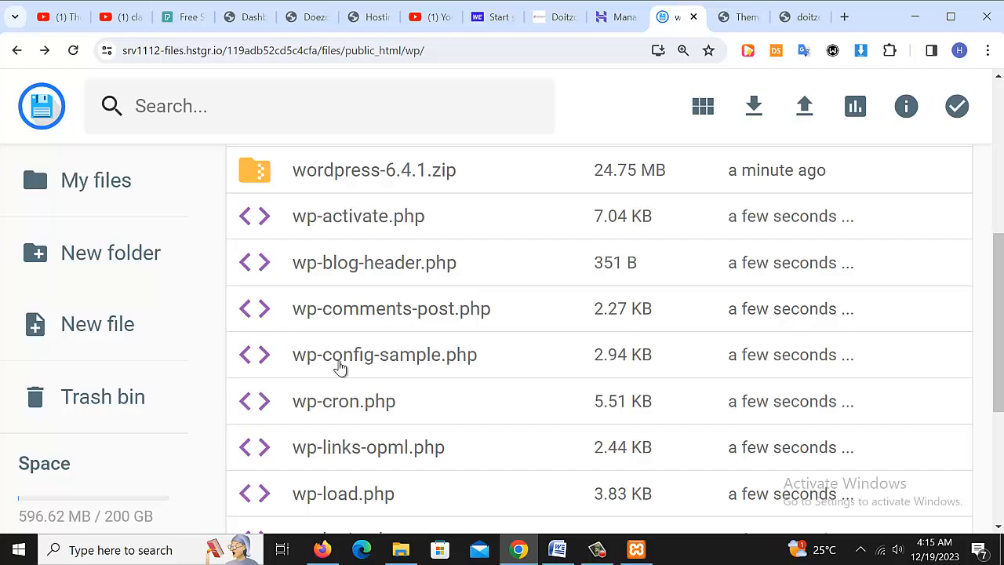
Step: Open wp-config-sample.php in the editor and select the database_name_here placeholder
{"action": "right_click", "coordinate": [406, 363]}
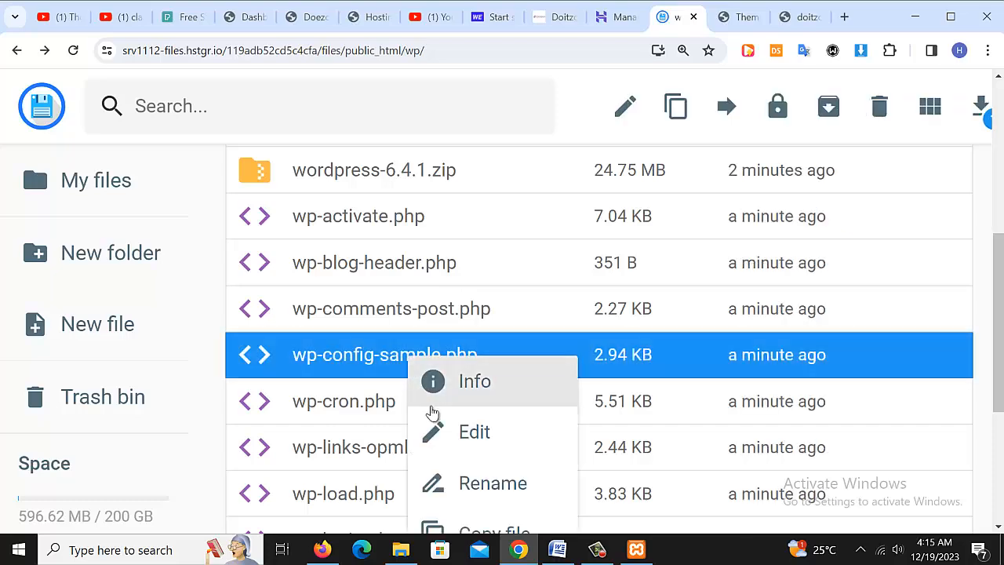
{"action": "left_click", "coordinate": [437, 429]}
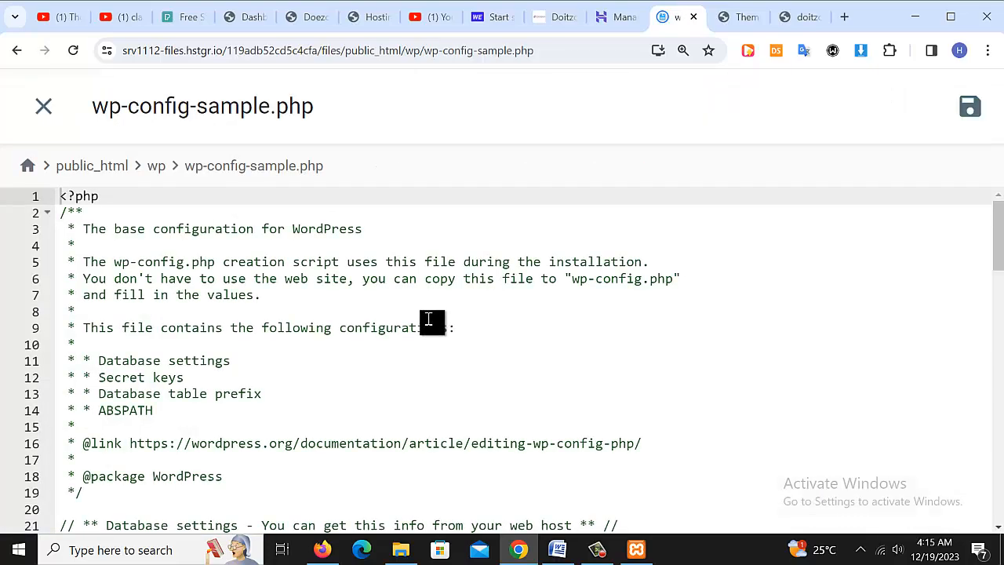
{"action": "key", "text": "ctrl+plus"}
{"action": "key", "text": "ctrl+minus"}
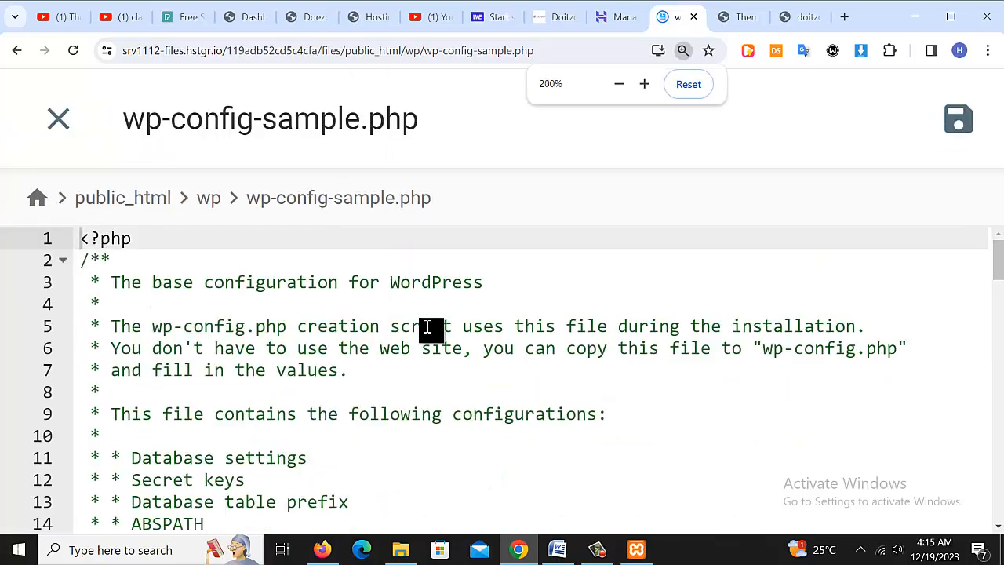
{"action": "scroll", "coordinate": [427, 328], "scroll_direction": "down", "scroll_amount": 5}
{"action": "scroll", "coordinate": [426, 330], "scroll_direction": "down", "scroll_amount": 1}
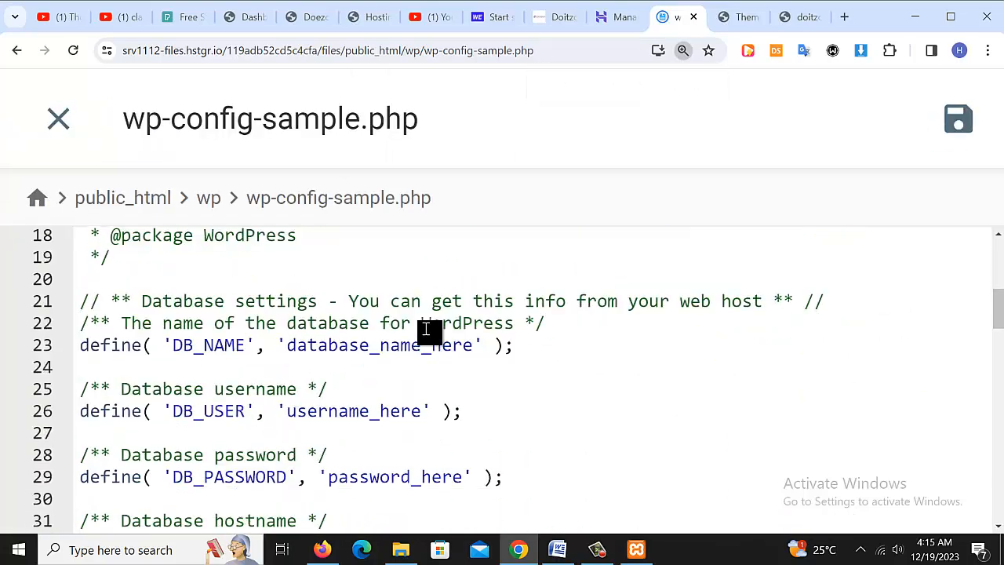
{"action": "left_click", "coordinate": [289, 348]}
{"action": "left_click_drag", "start_coordinate": [302, 349], "coordinate": [474, 355]}
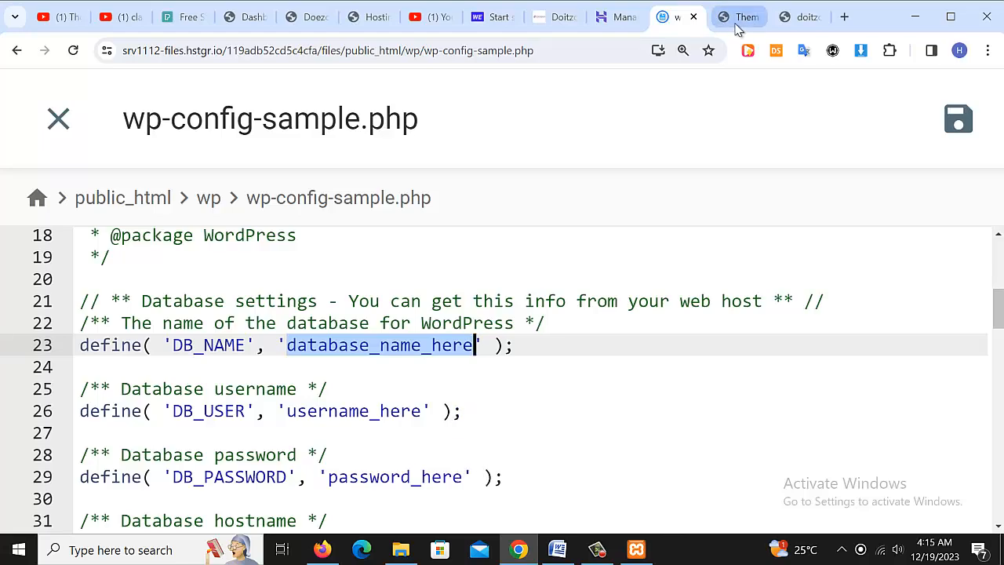
Step: Copy the MySQL database name from hPanel and paste it over database_name_here in DB_NAME
{"action": "left_click", "coordinate": [628, 26]}
{"action": "scroll", "coordinate": [651, 282], "scroll_direction": "down", "scroll_amount": 2}
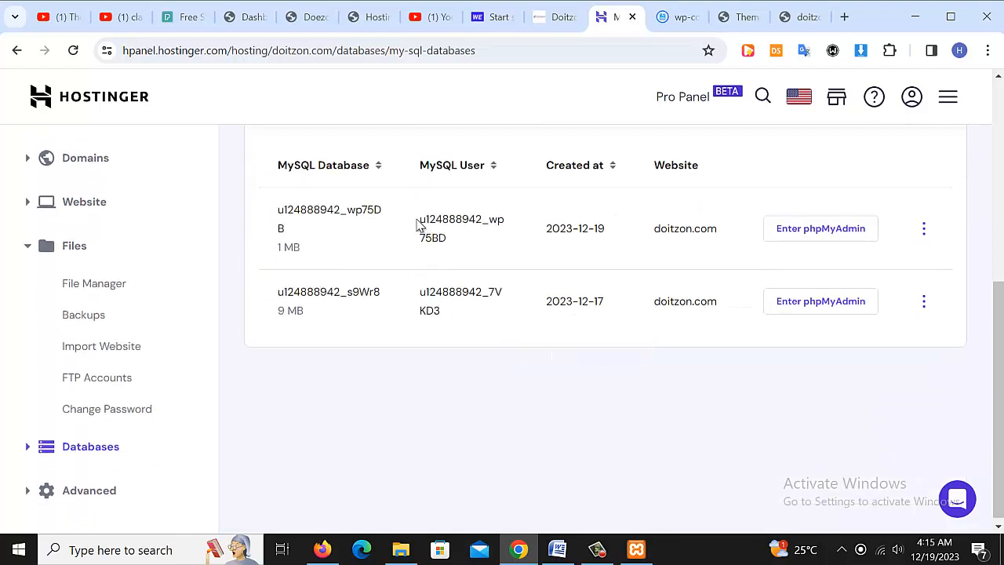
{"action": "left_click_drag", "start_coordinate": [422, 218], "coordinate": [454, 221]}
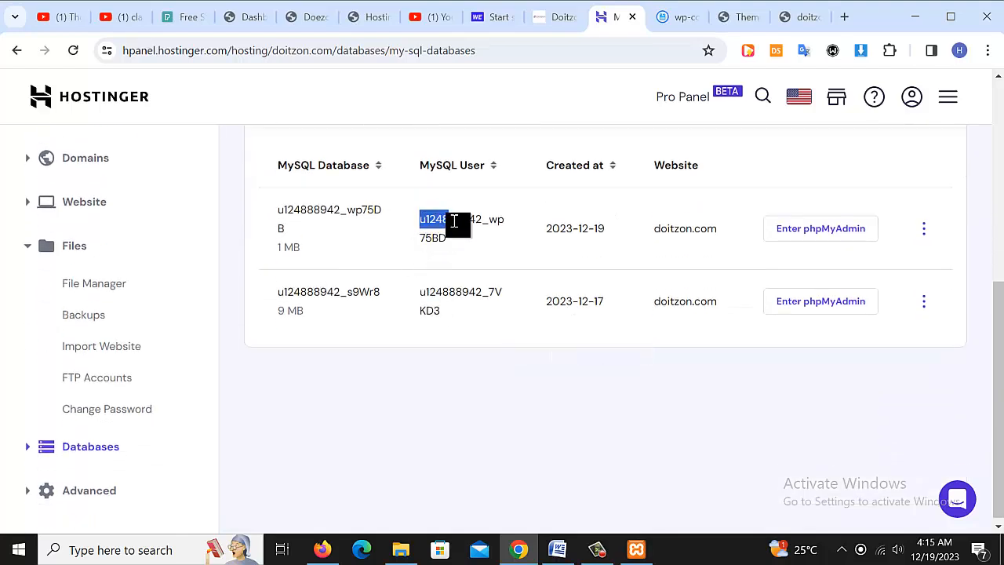
{"action": "left_click_drag", "start_coordinate": [278, 211], "coordinate": [377, 227]}
{"action": "key", "text": "ctrl+c"}
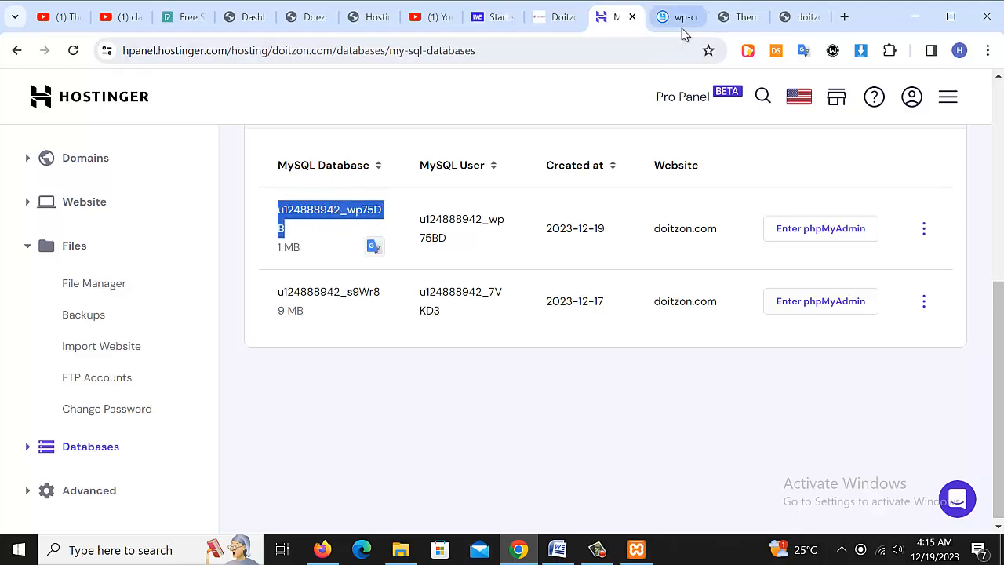
{"action": "left_click", "coordinate": [679, 22]}
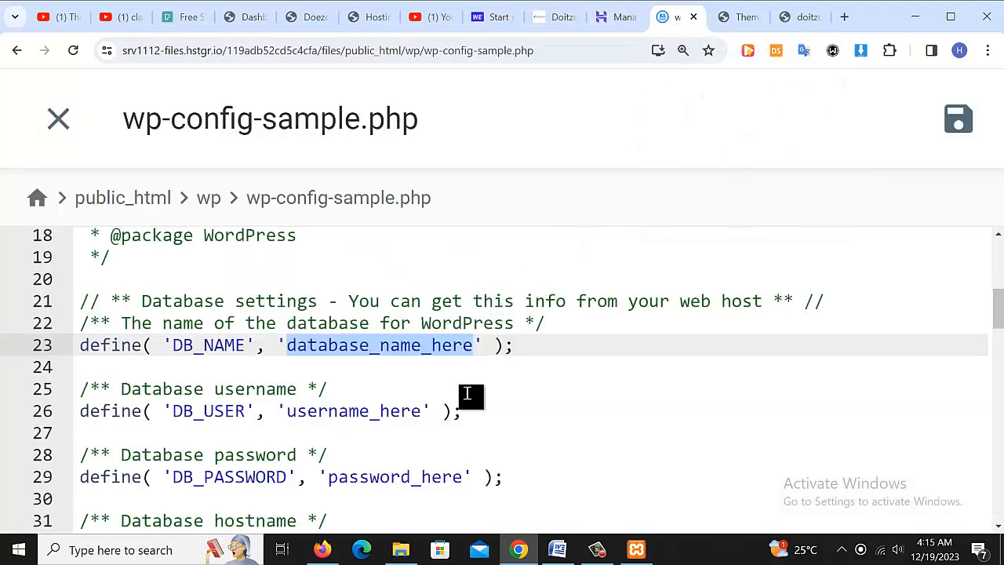
{"action": "key", "text": "ctrl+v"}
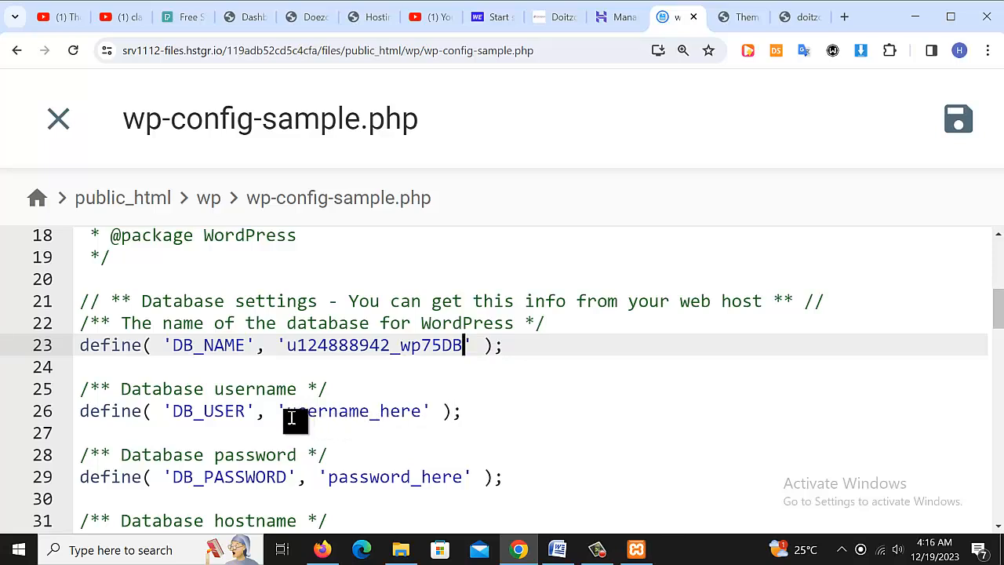
{"action": "left_click_drag", "start_coordinate": [289, 414], "coordinate": [425, 415]}
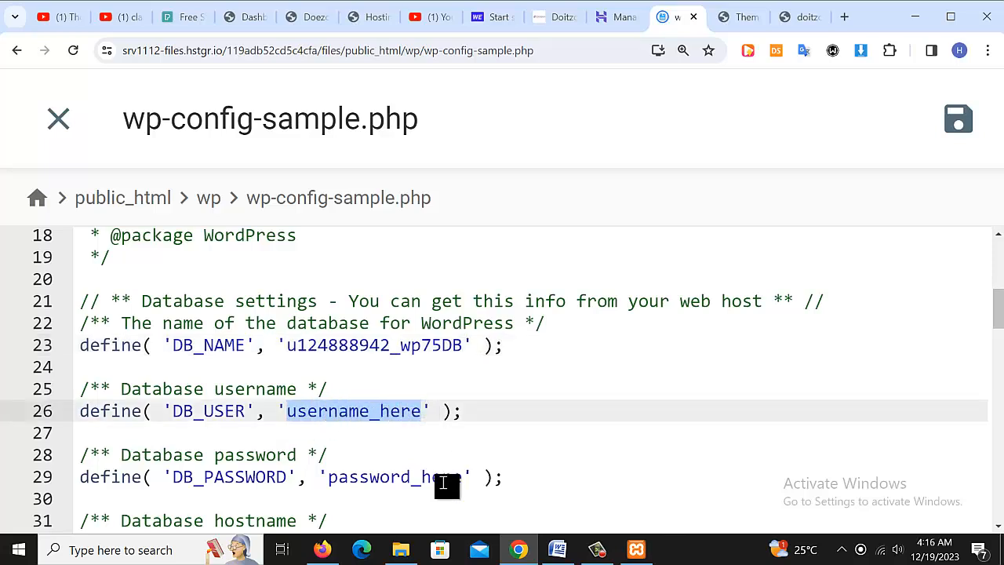
Step: Paste the first database's MySQL user name from hPanel over username_here in DB_USER
{"action": "left_click", "coordinate": [619, 17]}
{"action": "left_click_drag", "start_coordinate": [413, 292], "coordinate": [496, 309]}
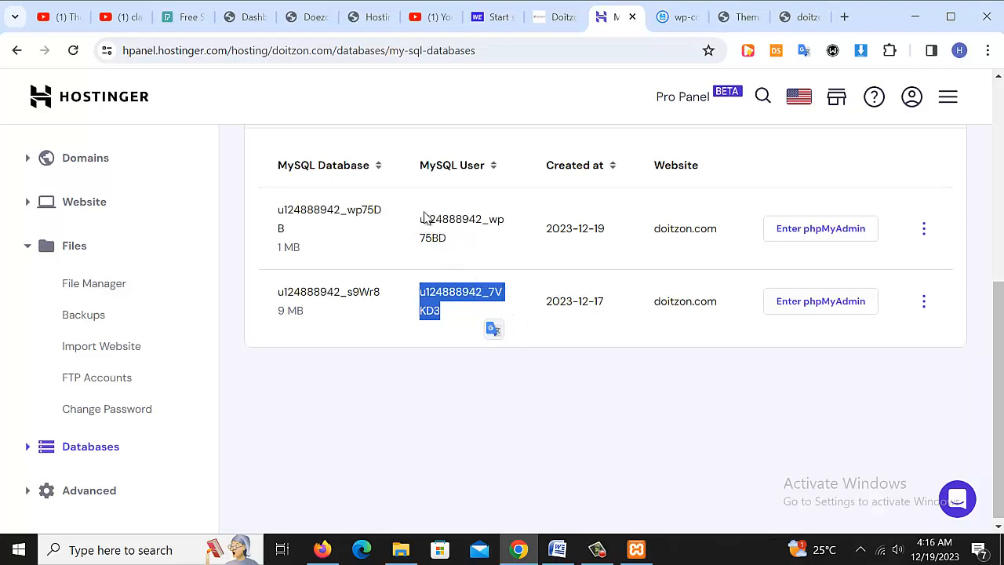
{"action": "left_click", "coordinate": [424, 216]}
{"action": "left_click_drag", "start_coordinate": [424, 217], "coordinate": [476, 255]}
{"action": "key", "text": "ctrl+c"}
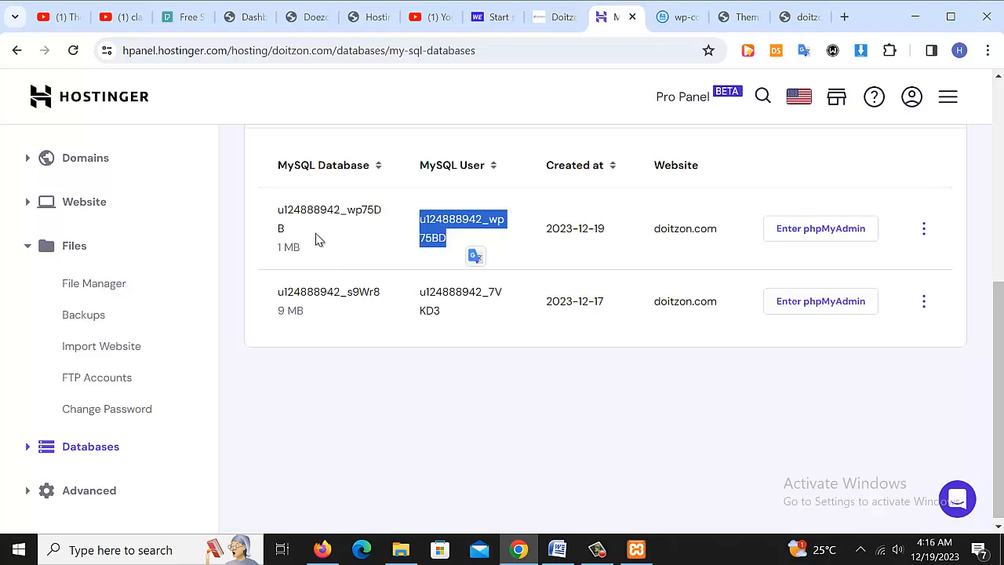
{"action": "left_click", "coordinate": [681, 18]}
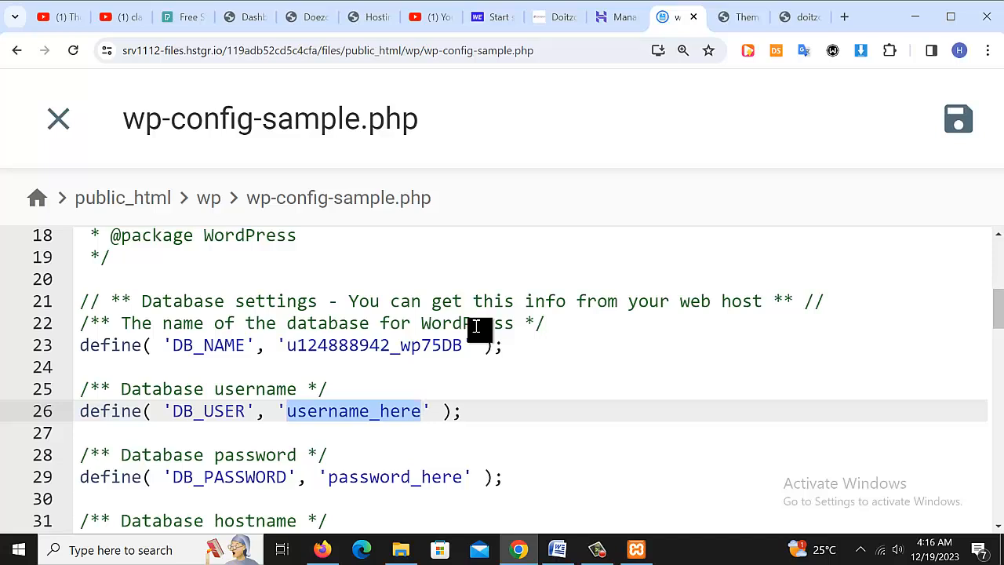
{"action": "scroll", "coordinate": [477, 328], "scroll_direction": "down", "scroll_amount": 1}
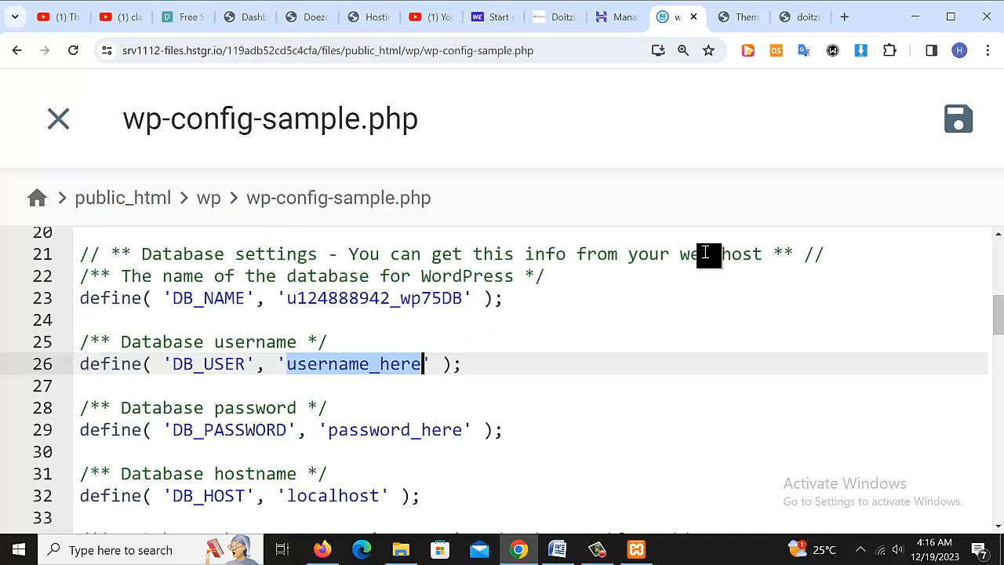
{"action": "key", "text": "ctrl+v"}
{"action": "scroll", "coordinate": [700, 253], "scroll_direction": "down", "scroll_amount": 1}
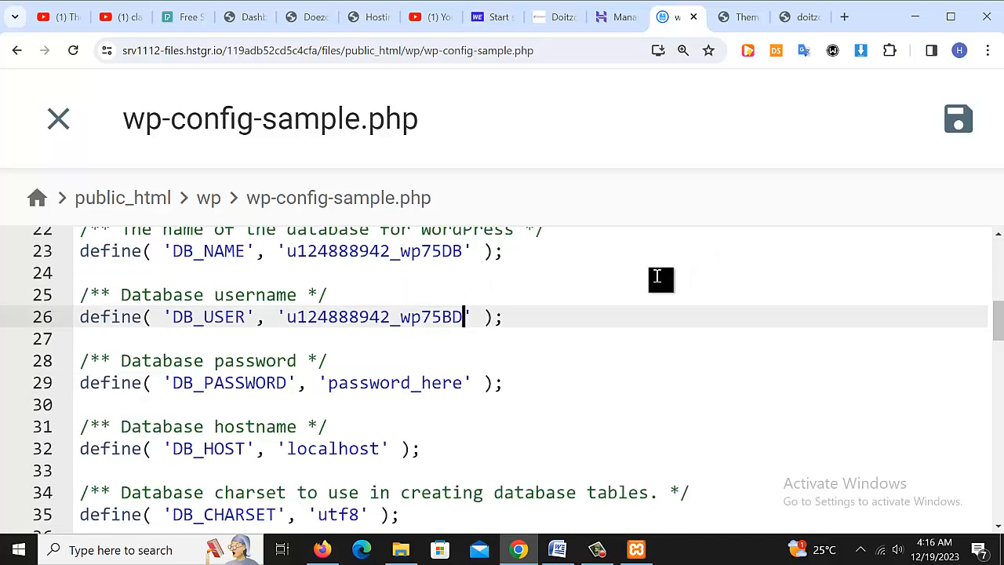
Step: Replace password_here with the database user's password and save wp-config-sample.php
{"action": "left_click_drag", "start_coordinate": [330, 384], "coordinate": [463, 390]}
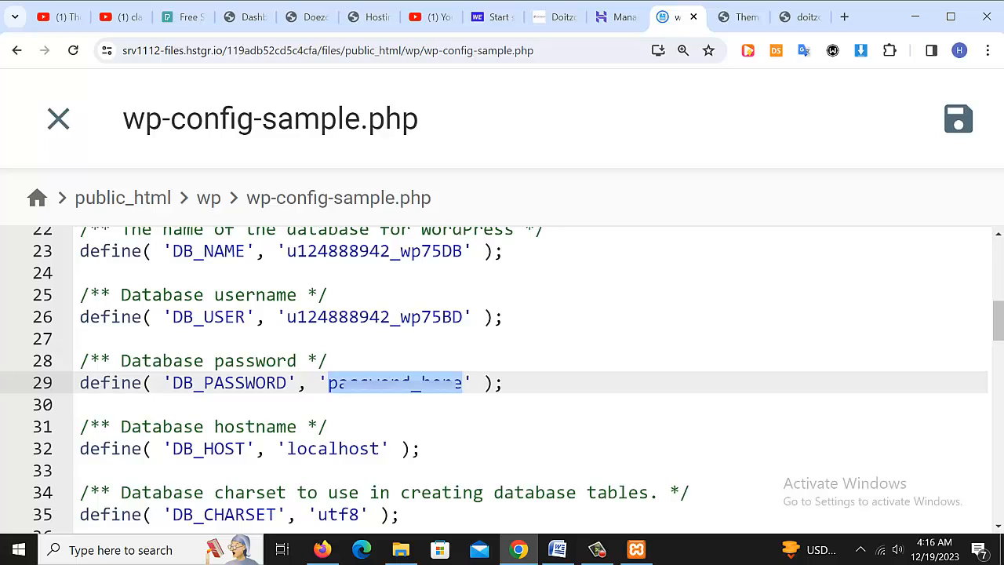
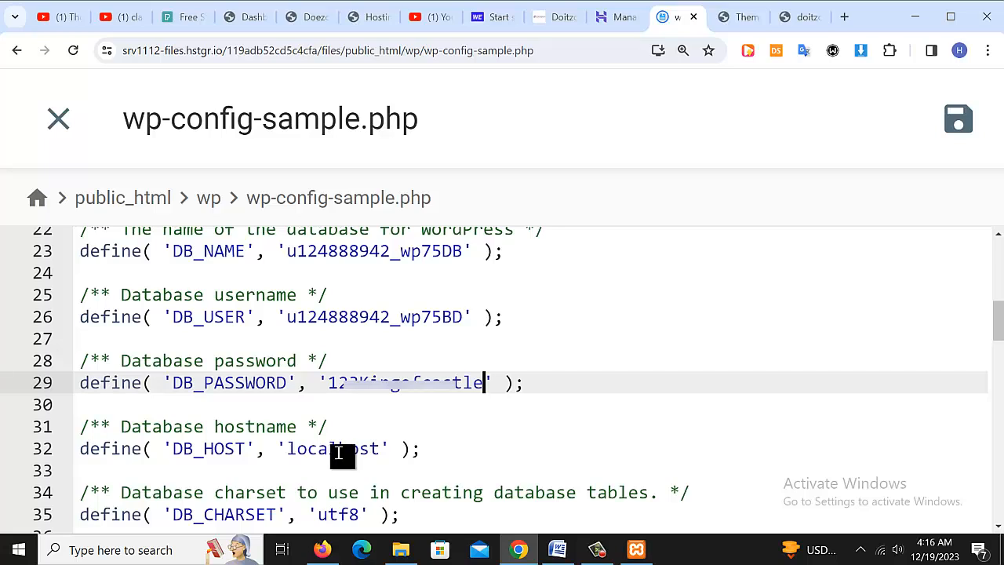
{"action": "left_click", "coordinate": [962, 122]}
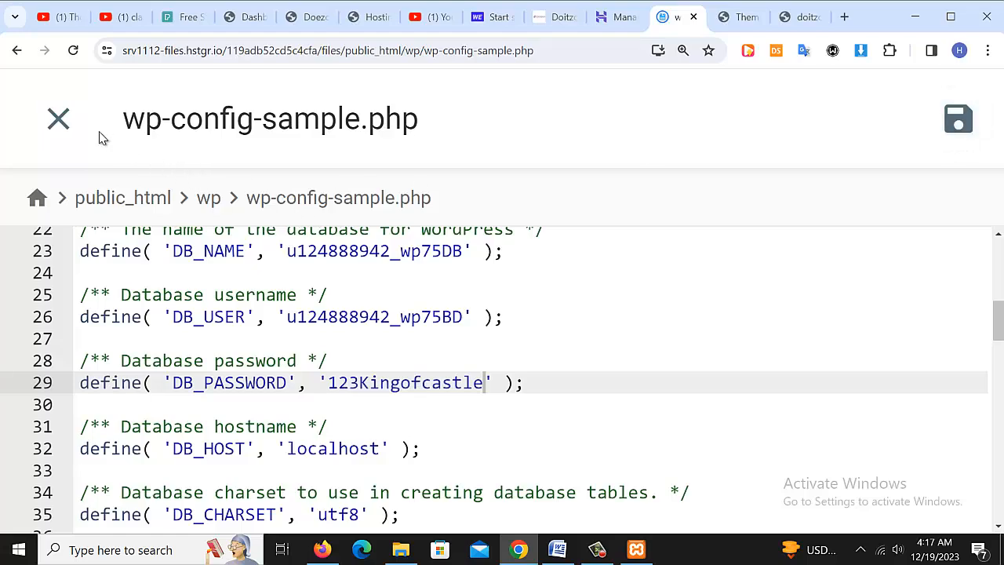
Step: Close the editor and rename wp-config-sample.php in the wp folder to wp-config.php
{"action": "left_click", "coordinate": [57, 121]}
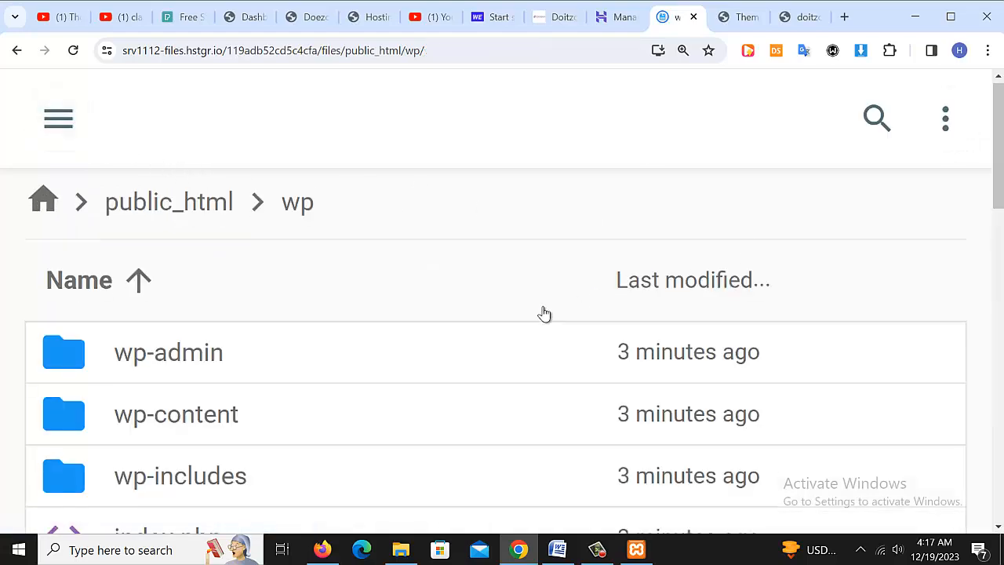
{"action": "scroll", "coordinate": [498, 348], "scroll_direction": "down", "scroll_amount": 6}
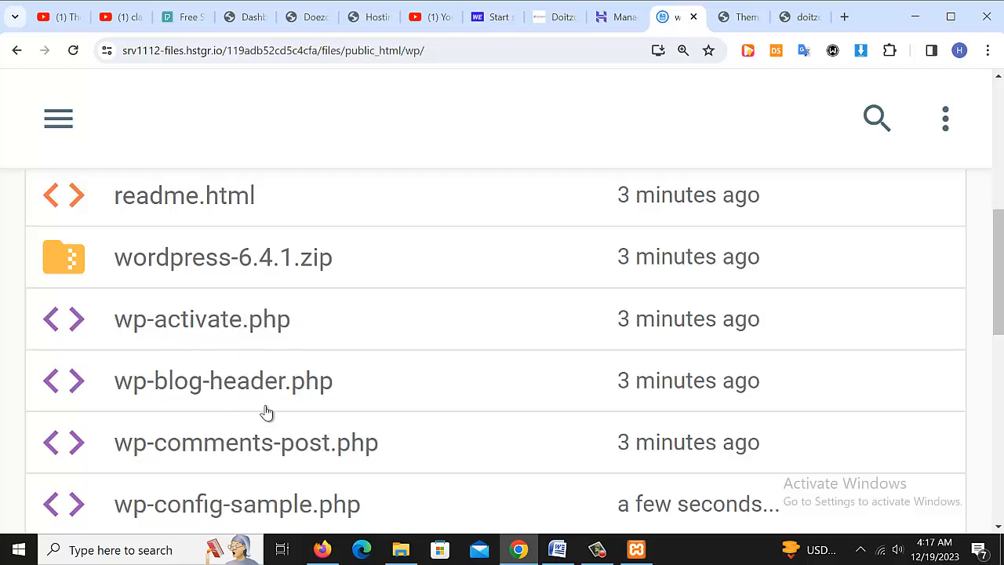
{"action": "scroll", "coordinate": [235, 416], "scroll_direction": "down", "scroll_amount": 1}
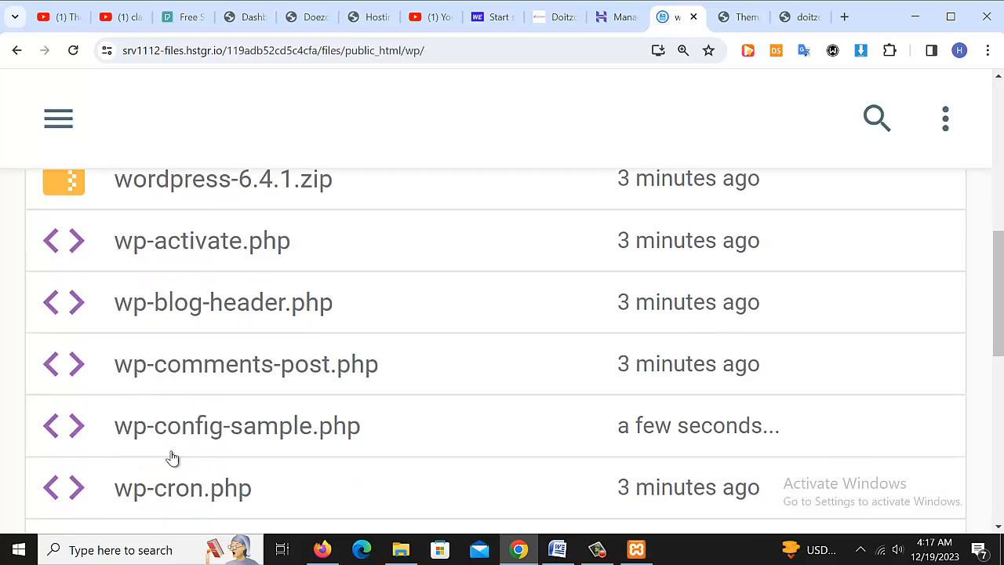
{"action": "right_click", "coordinate": [191, 439]}
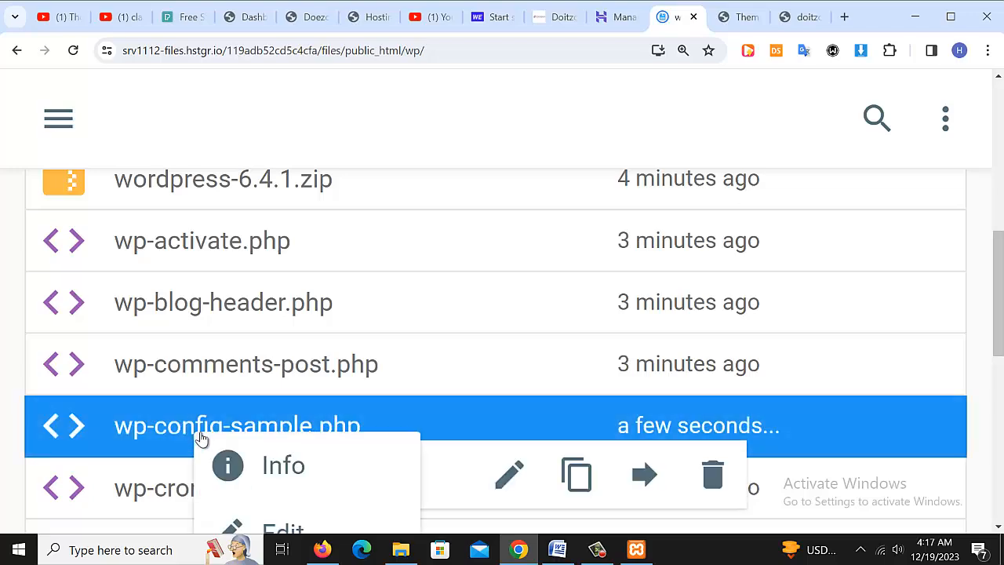
{"action": "scroll", "coordinate": [208, 428], "scroll_direction": "down", "scroll_amount": 1}
{"action": "left_click", "coordinate": [286, 517]}
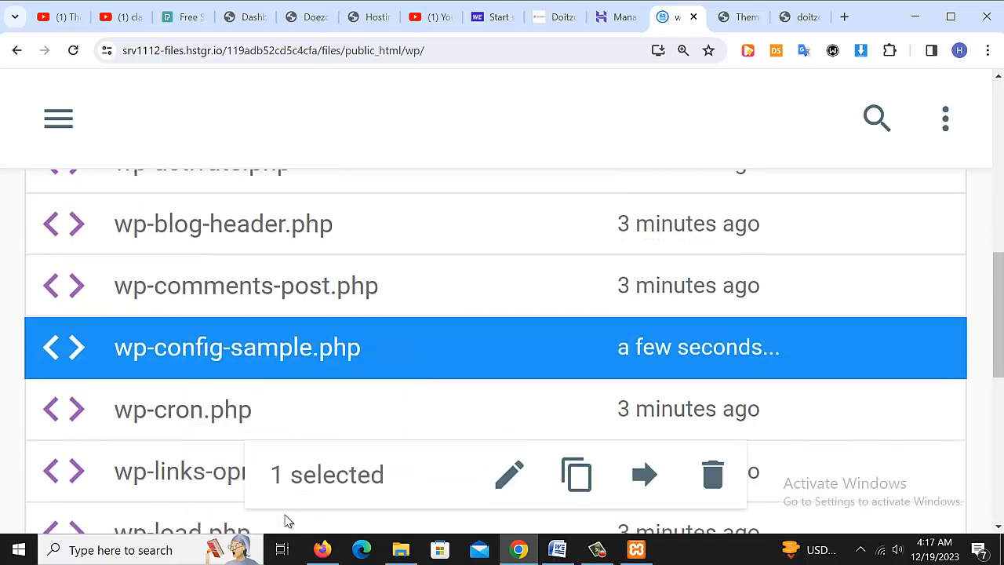
{"action": "left_click", "coordinate": [432, 323]}
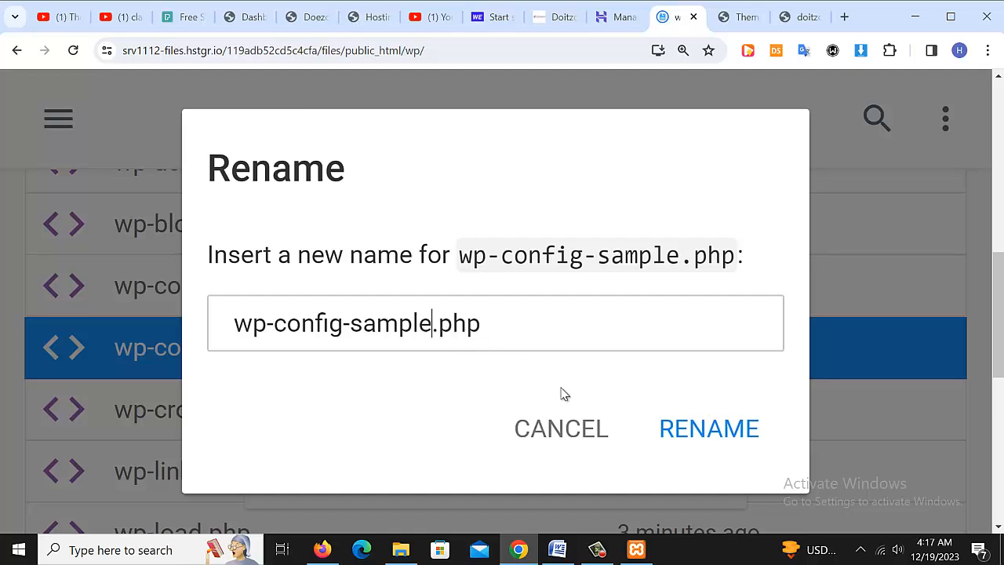
{"action": "key", "text": "BackSpace"}
{"action": "key", "text": "BackSpace"}
{"action": "key", "text": "BackSpace"}
{"action": "key", "text": "BackSpace"}
{"action": "key", "text": "BackSpace"}
{"action": "key", "text": "BackSpace"}
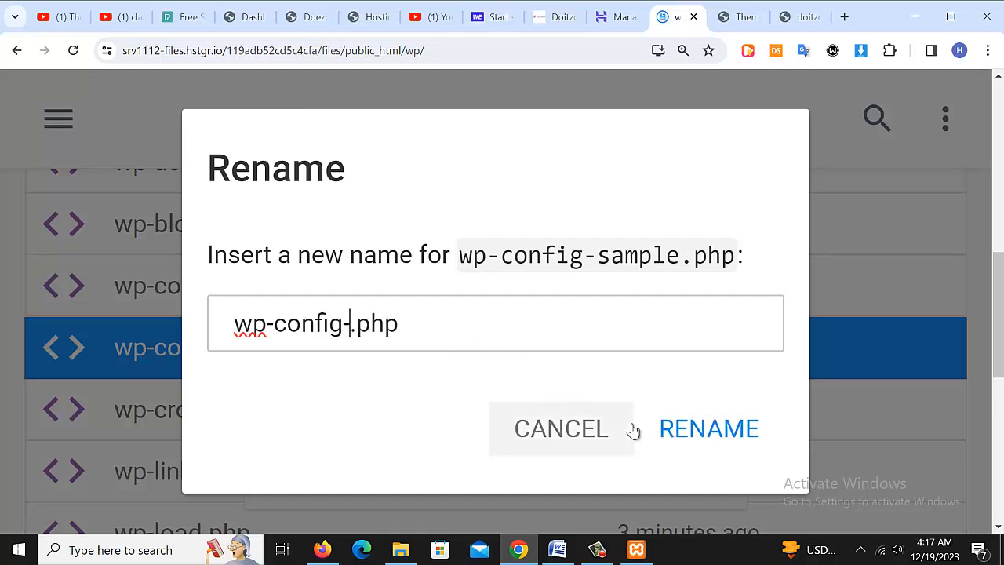
{"action": "key", "text": "BackSpace"}
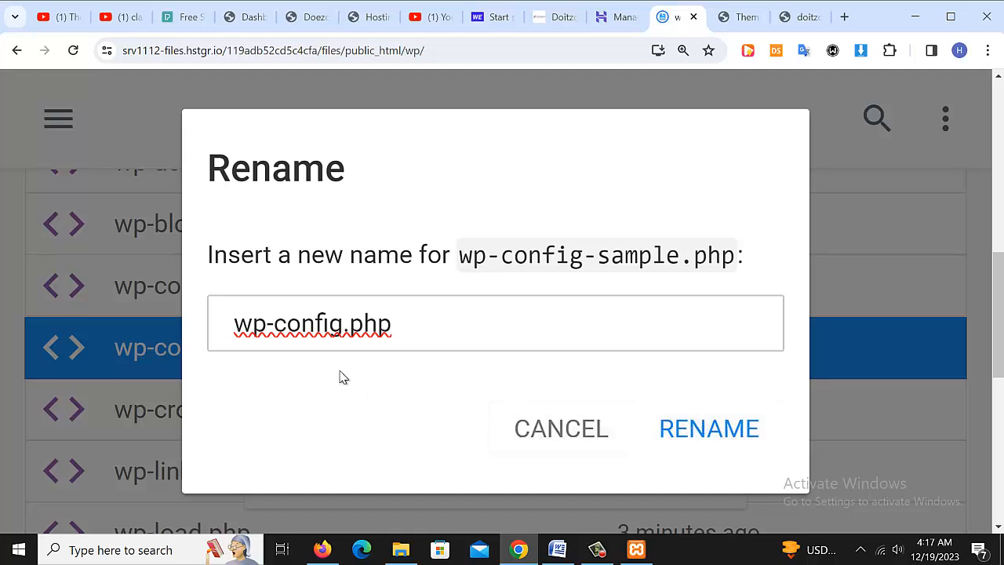
{"action": "left_click", "coordinate": [697, 428]}
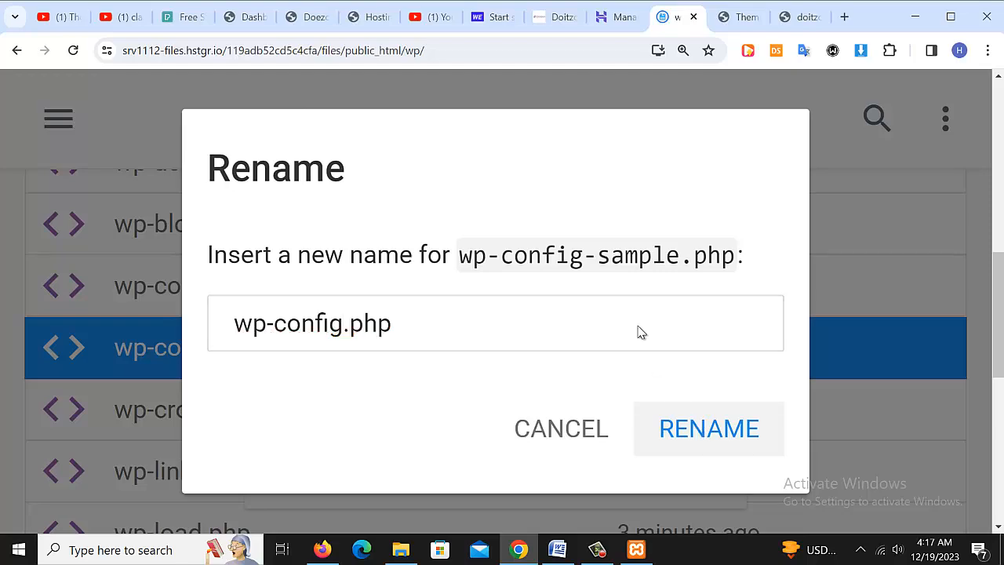
{"action": "scroll", "coordinate": [513, 324], "scroll_direction": "up", "scroll_amount": 7}
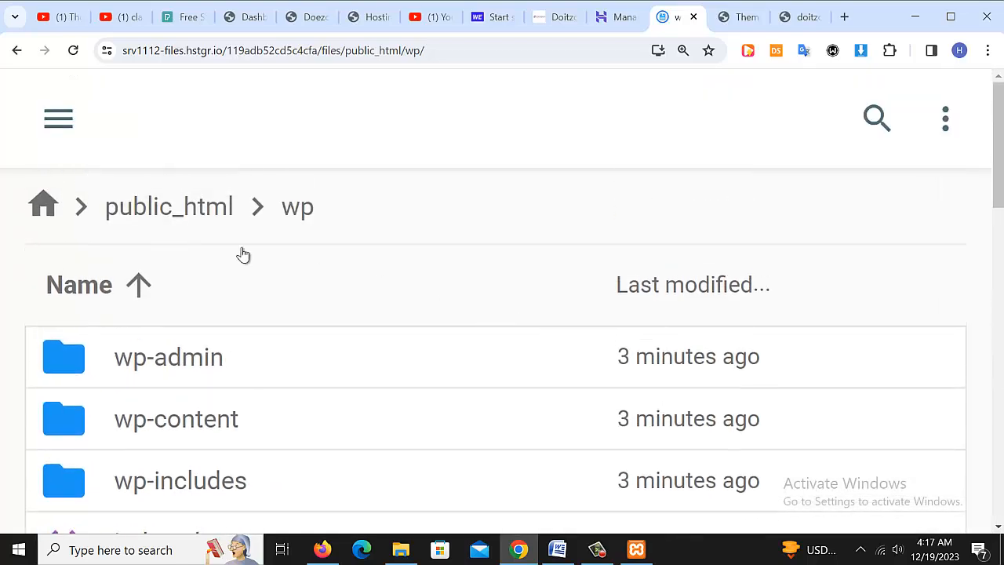
{"action": "key", "text": "ctrl+minus"}
{"action": "key", "text": "ctrl+minus"}
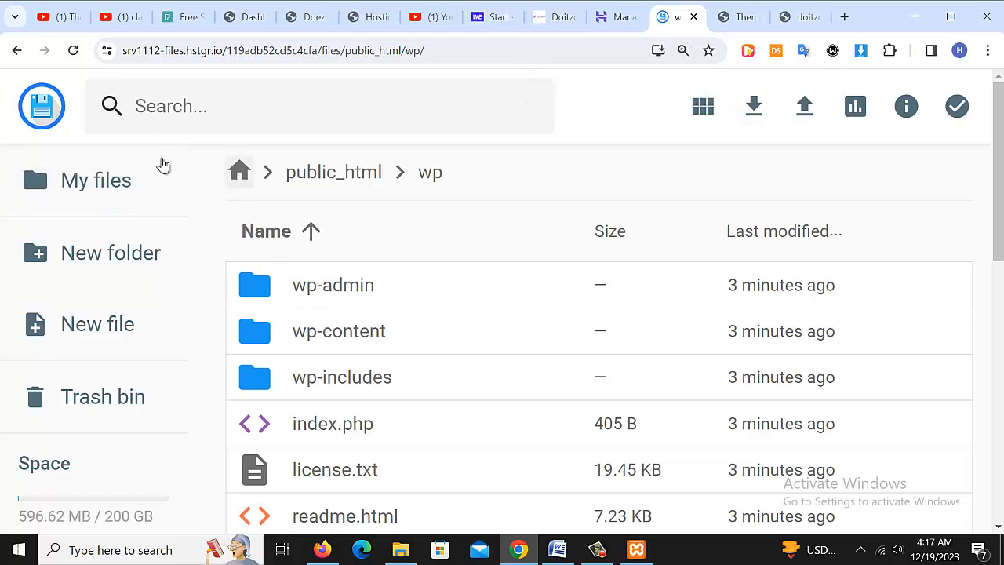
Step: Browse through public_html and wp back to the top-level folder, then switch to the doitzon.com tab
{"action": "left_click", "coordinate": [15, 51]}
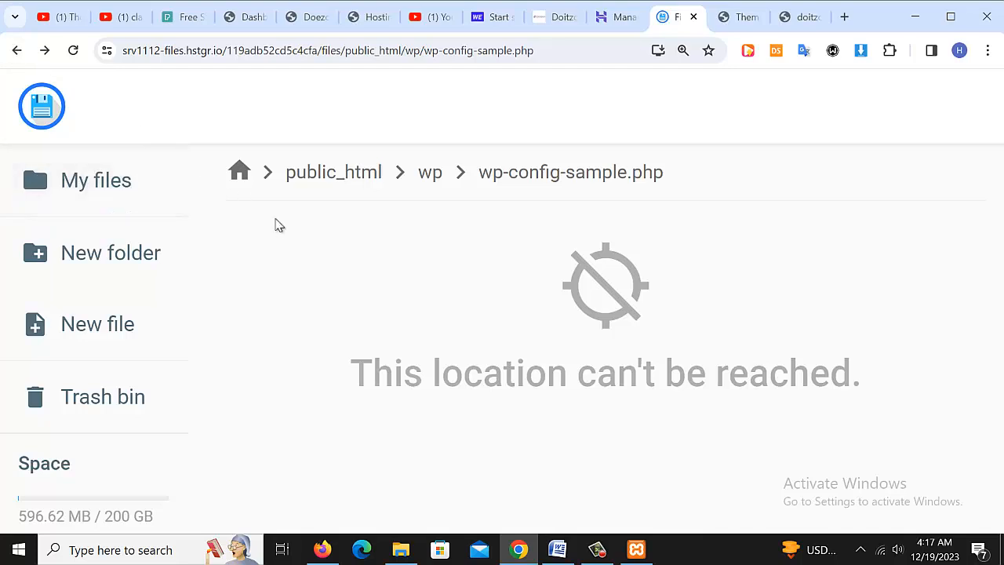
{"action": "left_click", "coordinate": [240, 174]}
{"action": "double_click", "coordinate": [332, 291]}
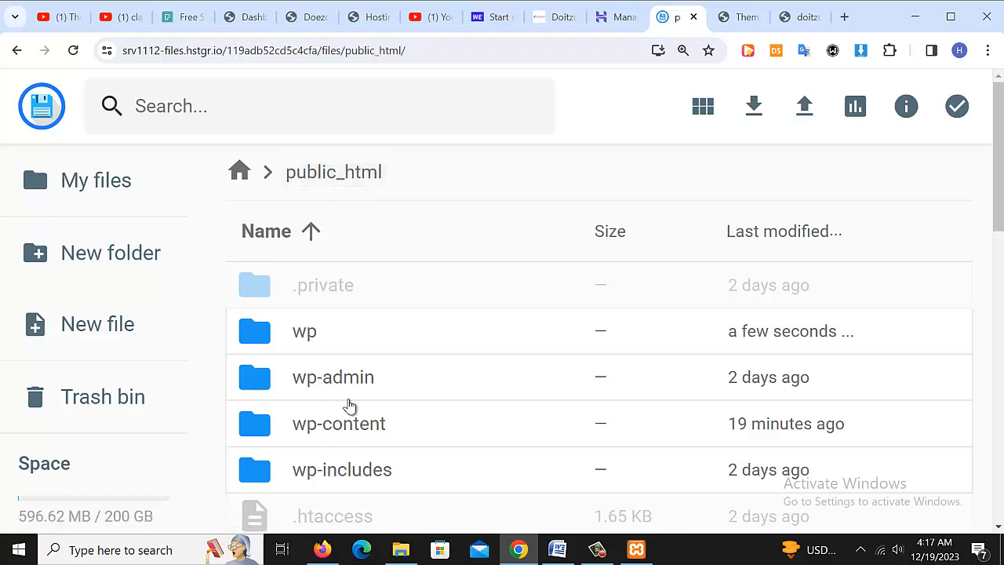
{"action": "double_click", "coordinate": [304, 336]}
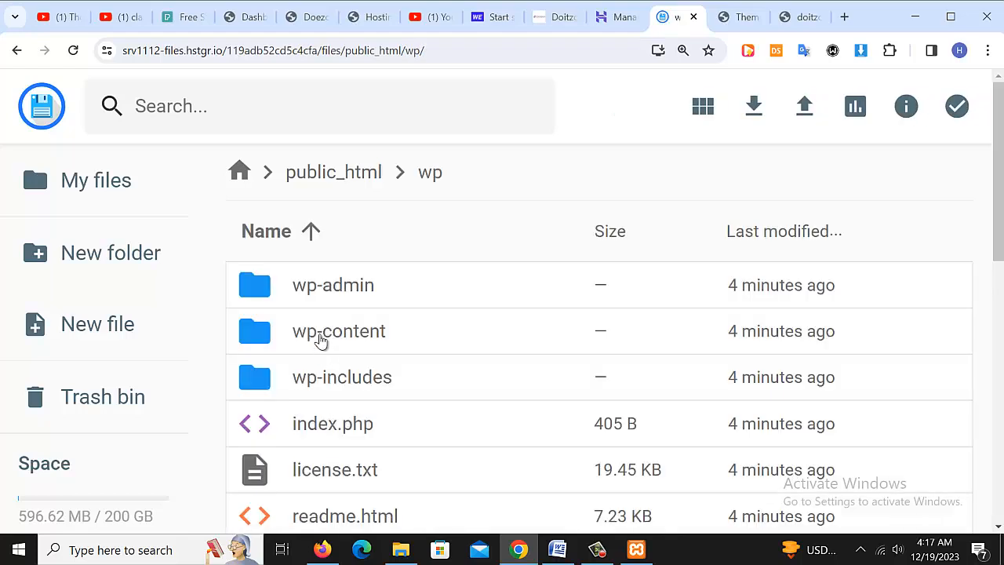
{"action": "left_click", "coordinate": [245, 180]}
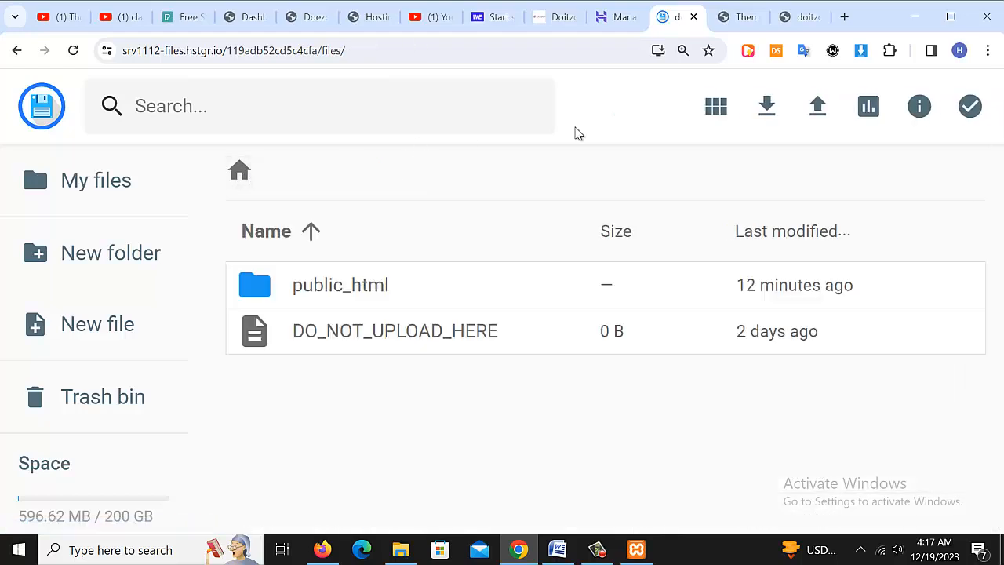
{"action": "left_click", "coordinate": [811, 17]}
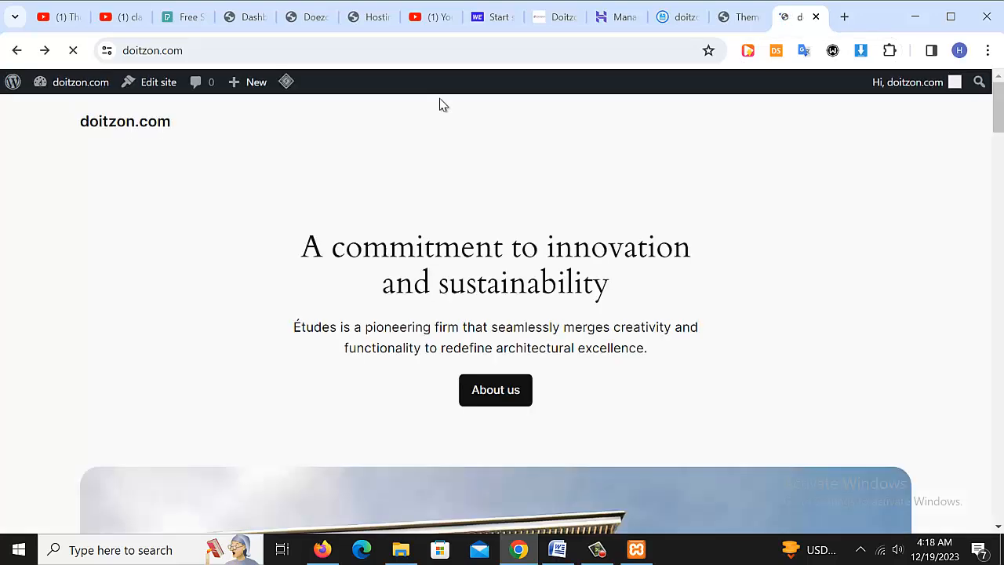
Step: Load doitzon.com/wp in a new browser tab to start the WordPress installer
{"action": "scroll", "coordinate": [443, 105], "scroll_direction": "down", "scroll_amount": 1}
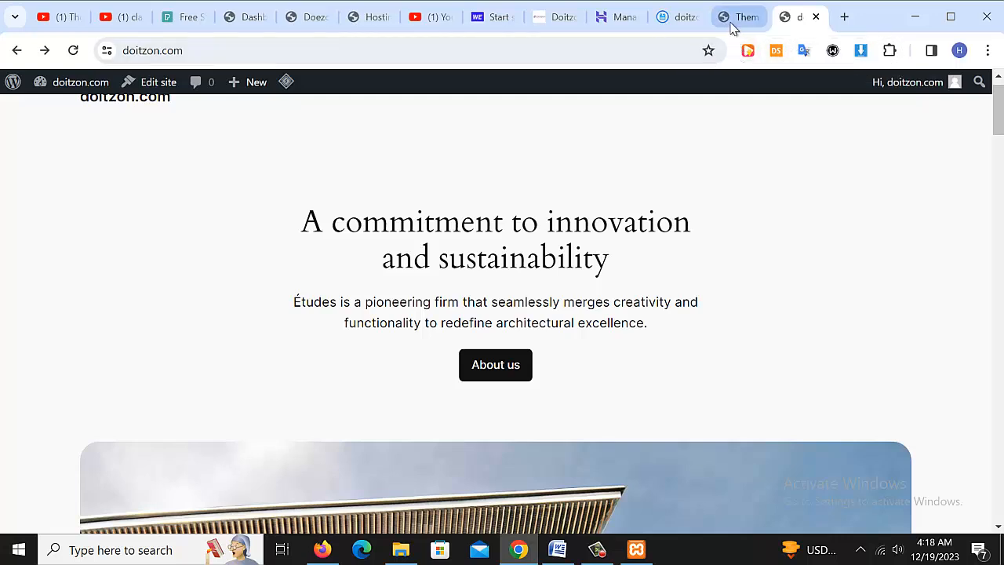
{"action": "left_click", "coordinate": [845, 17]}
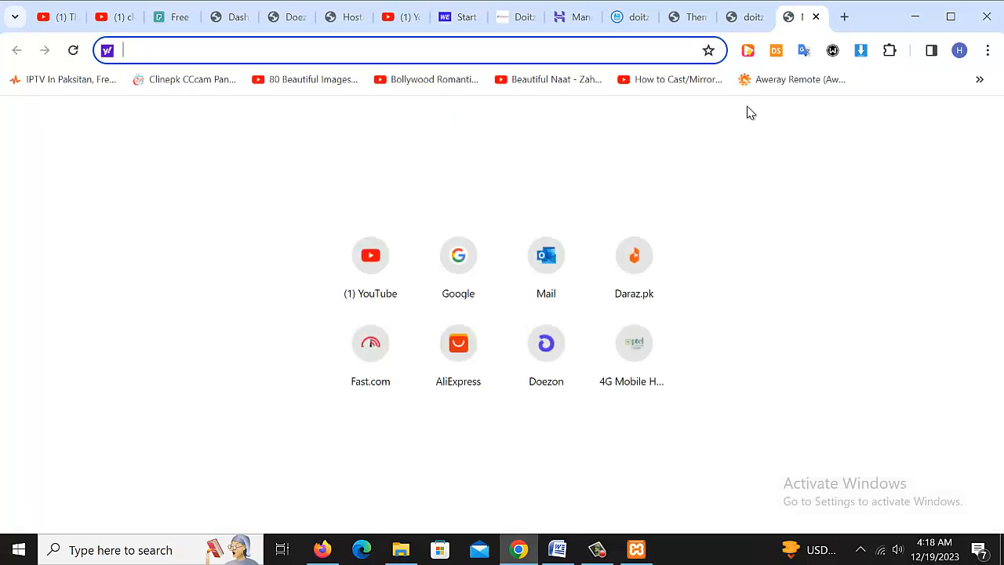
{"action": "type", "text": "doitzon"}
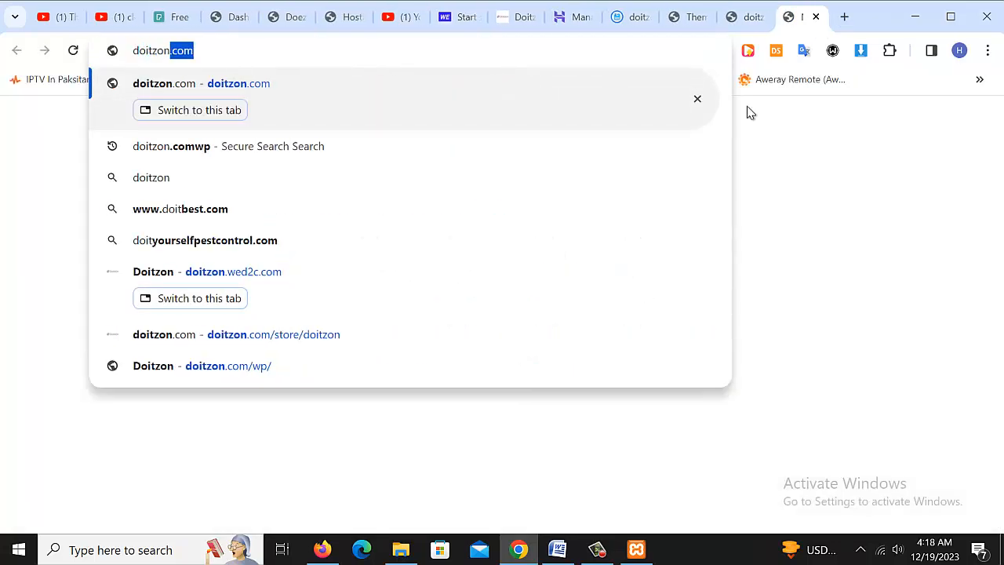
{"action": "type", "text": ".co"}
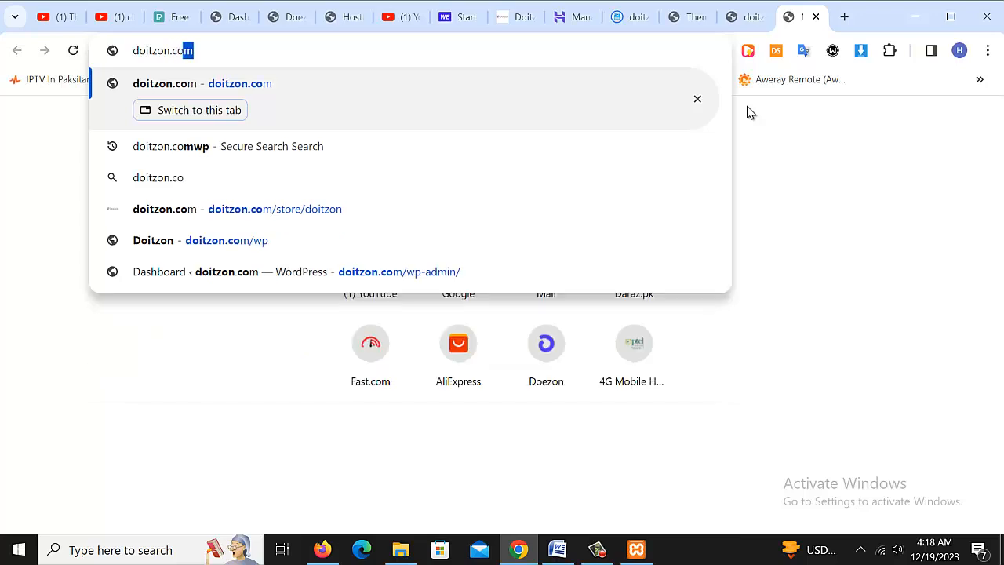
{"action": "type", "text": "m/"}
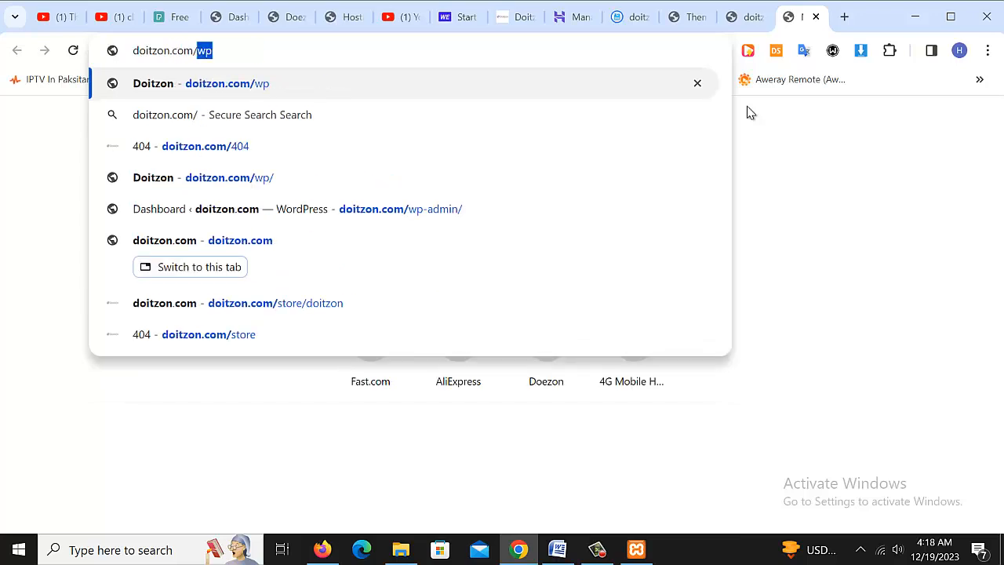
{"action": "type", "text": "wp"}
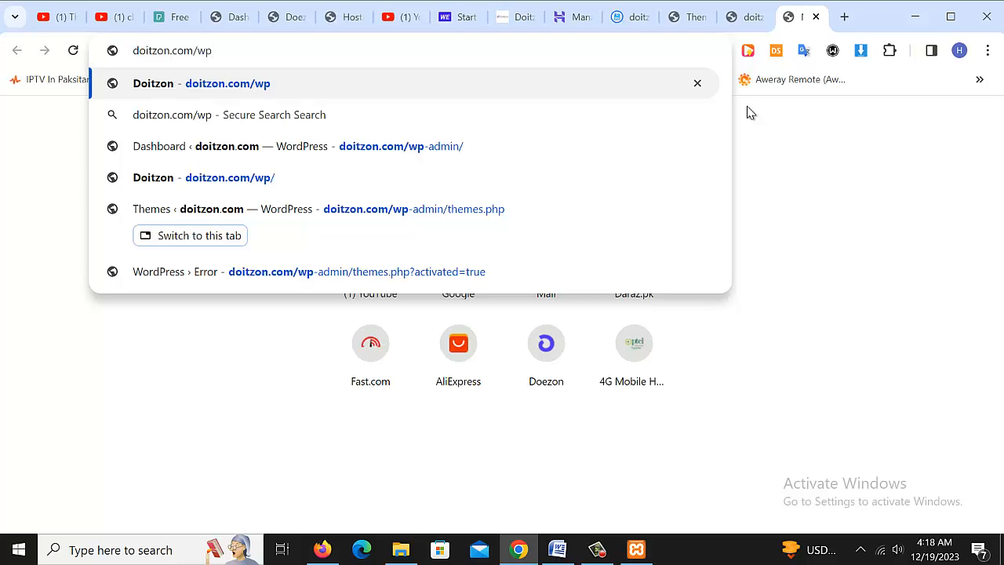
{"action": "type", "text": "/wp"}
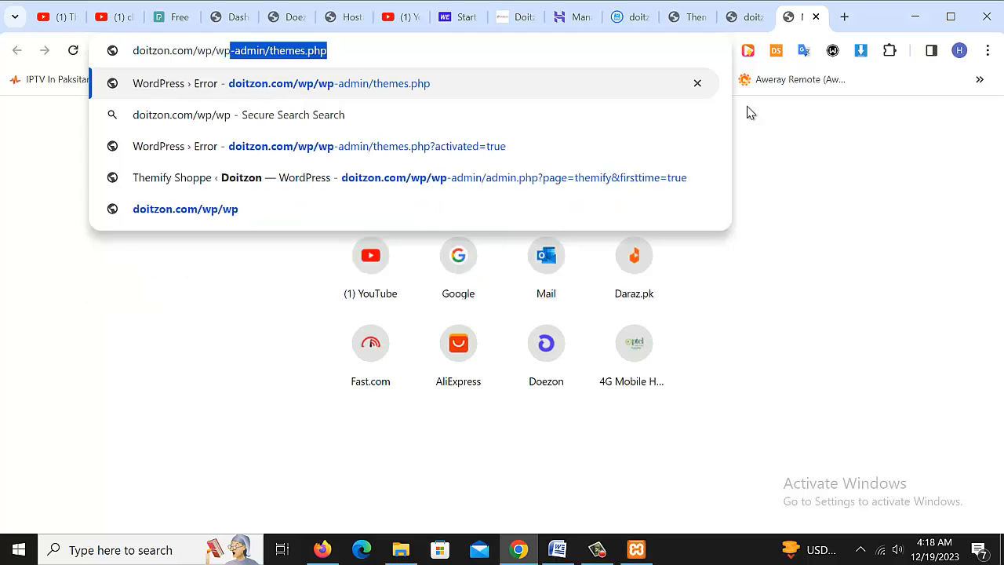
{"action": "type", "text": "-ad"}
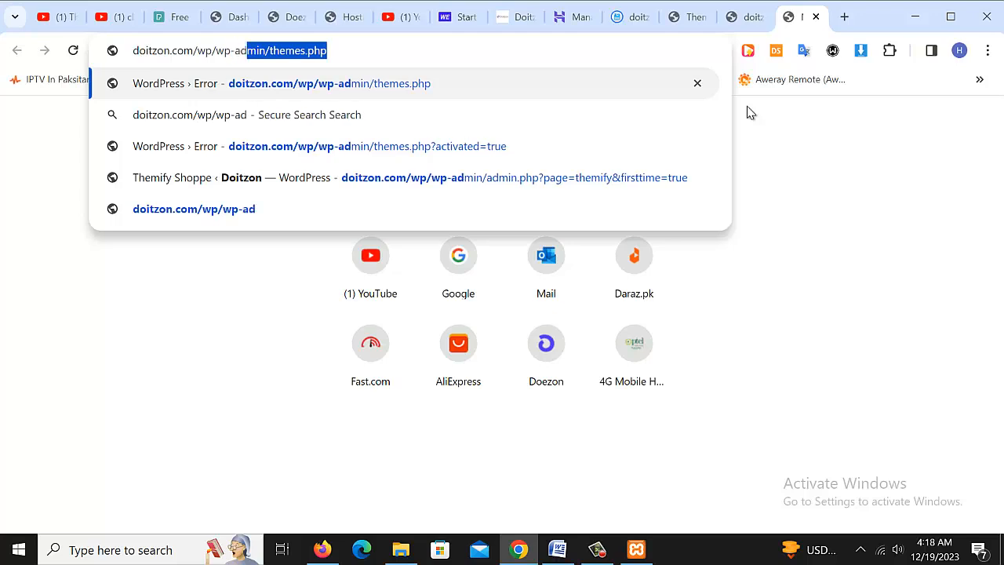
{"action": "key", "text": "BackSpace"}
{"action": "key", "text": "BackSpace"}
{"action": "key", "text": "BackSpace"}
{"action": "key", "text": "BackSpace"}
{"action": "key", "text": "BackSpace"}
{"action": "key", "text": "BackSpace"}
{"action": "key", "text": "BackSpace"}
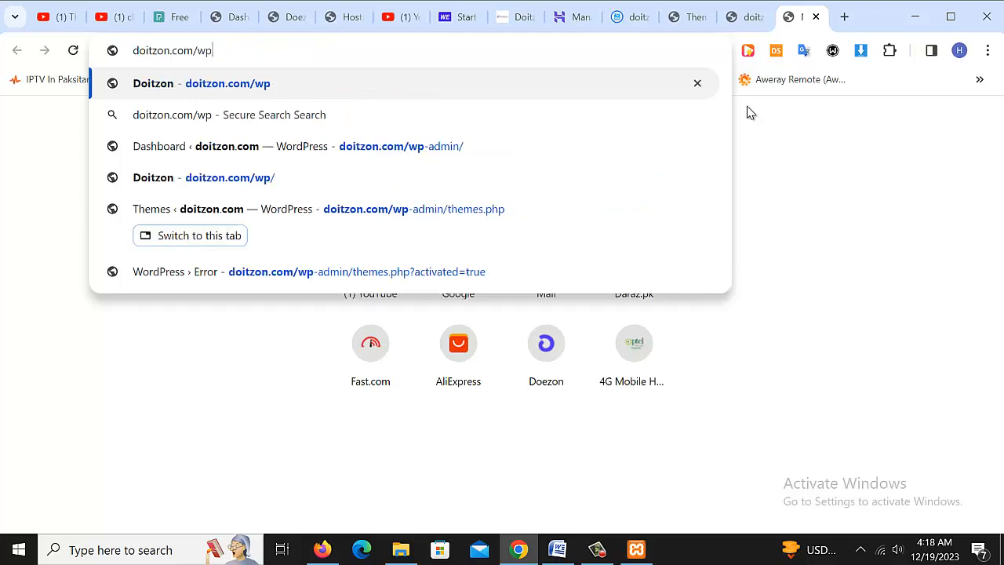
{"action": "key", "text": "BackSpace"}
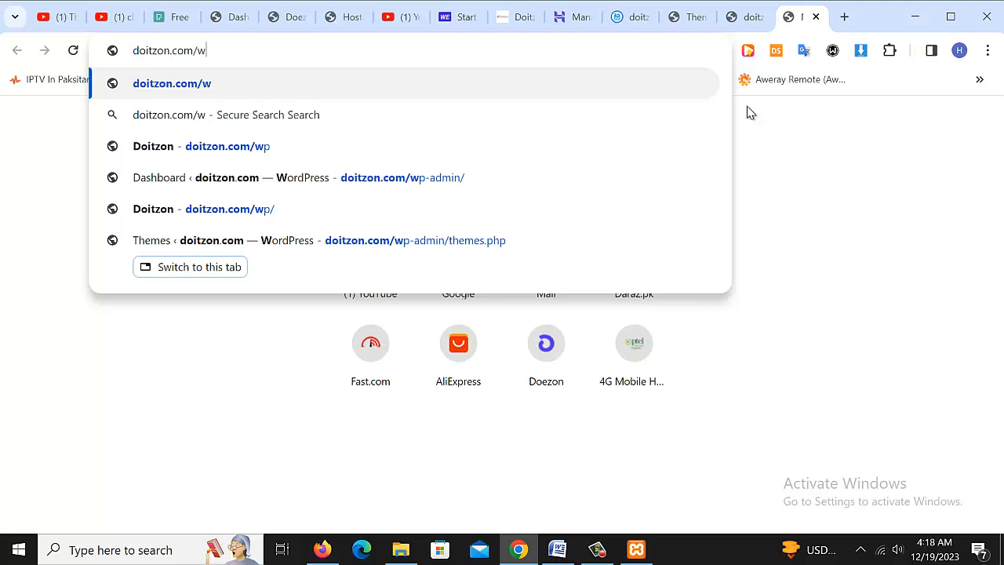
{"action": "type", "text": "p"}
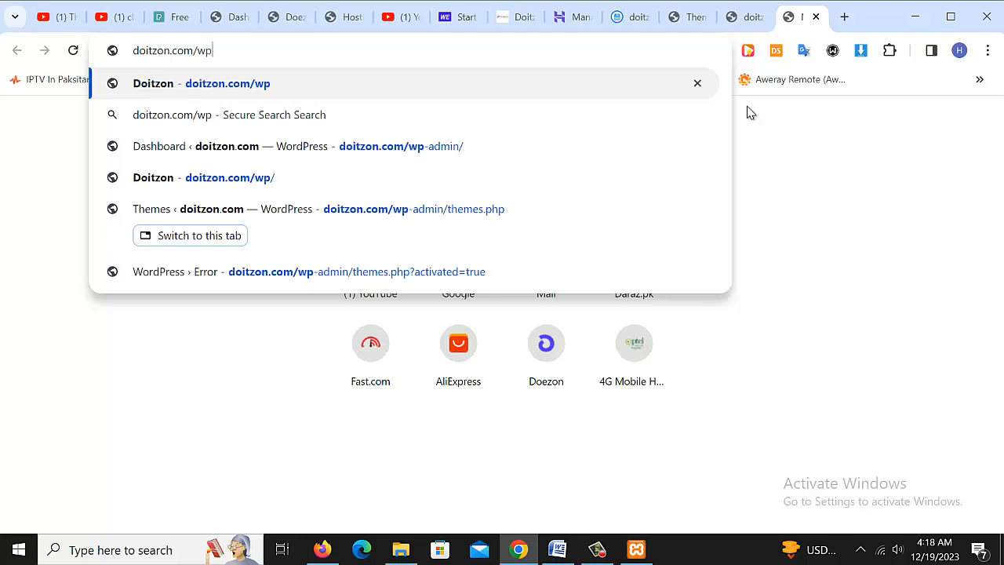
{"action": "key", "text": "Return"}
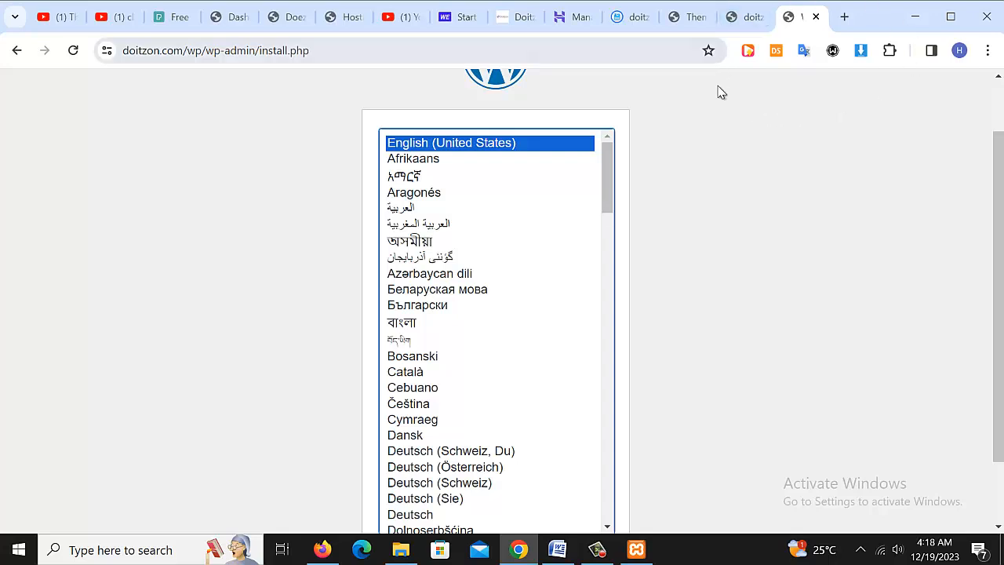
Step: Keep English (United States) as the installer language and continue
{"action": "scroll", "coordinate": [691, 236], "scroll_direction": "down", "scroll_amount": 2}
{"action": "scroll", "coordinate": [358, 391], "scroll_direction": "up", "scroll_amount": 2}
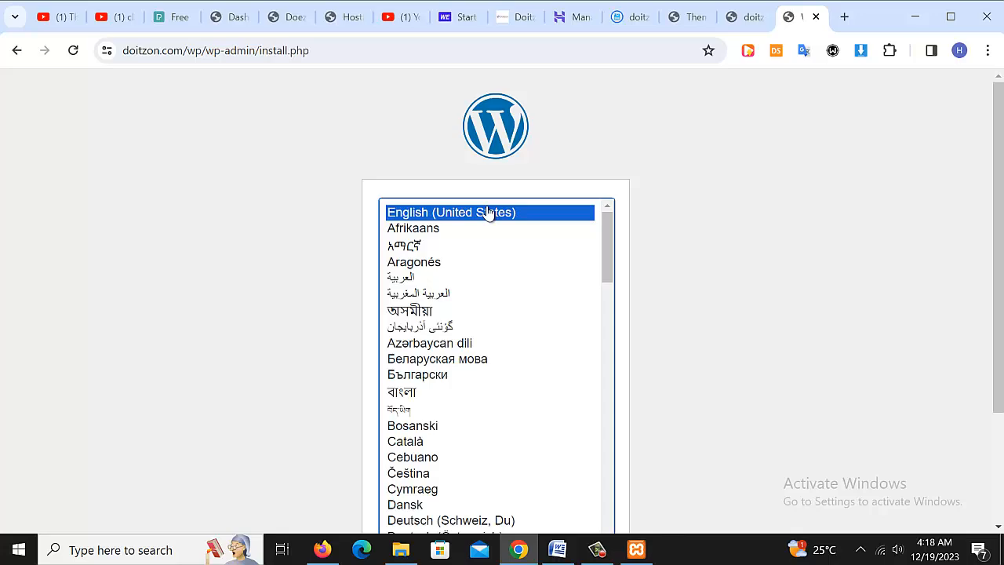
{"action": "scroll", "coordinate": [567, 402], "scroll_direction": "down", "scroll_amount": 10}
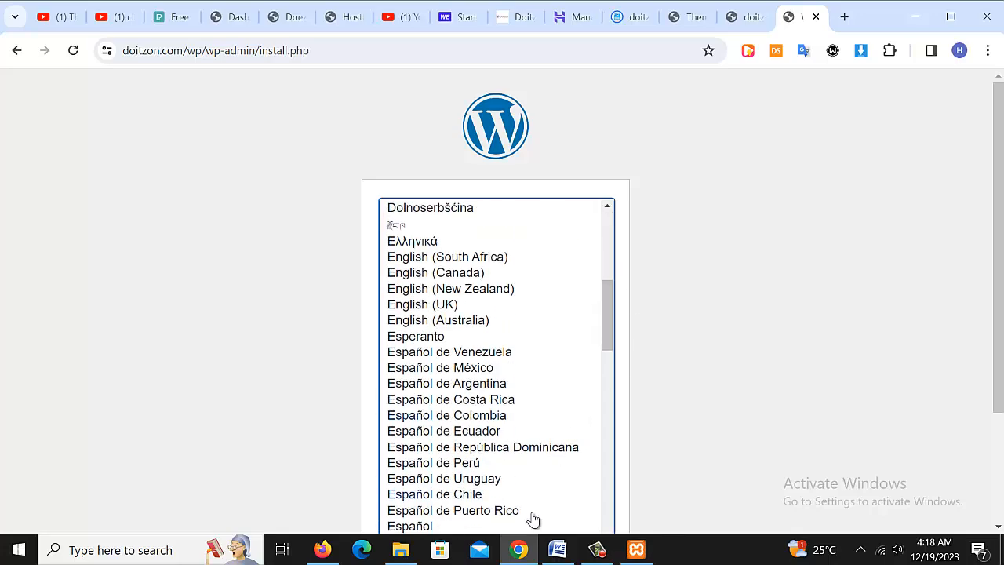
{"action": "scroll", "coordinate": [566, 401], "scroll_direction": "down", "scroll_amount": 5}
{"action": "scroll", "coordinate": [643, 392], "scroll_direction": "down", "scroll_amount": 2}
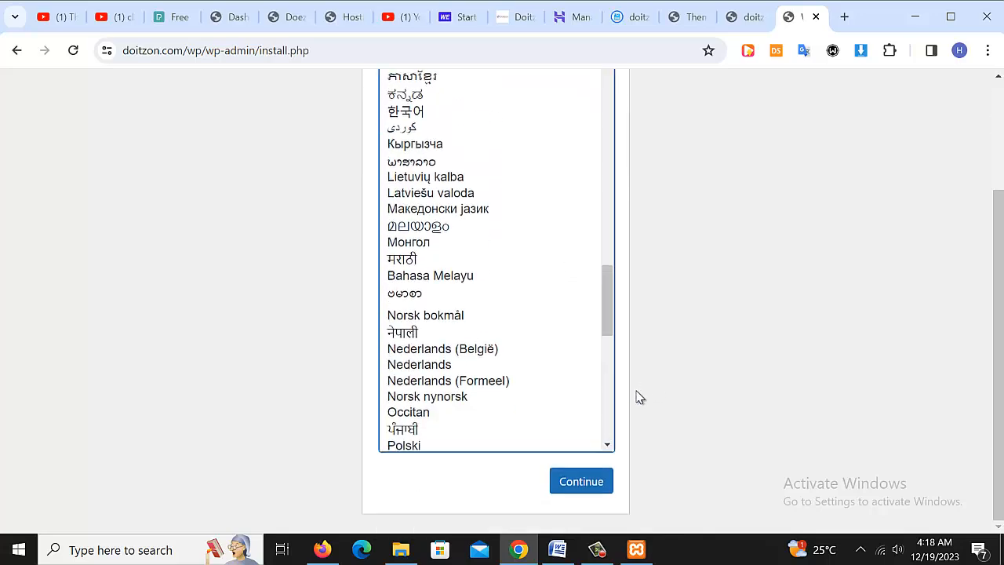
{"action": "left_click", "coordinate": [580, 482]}
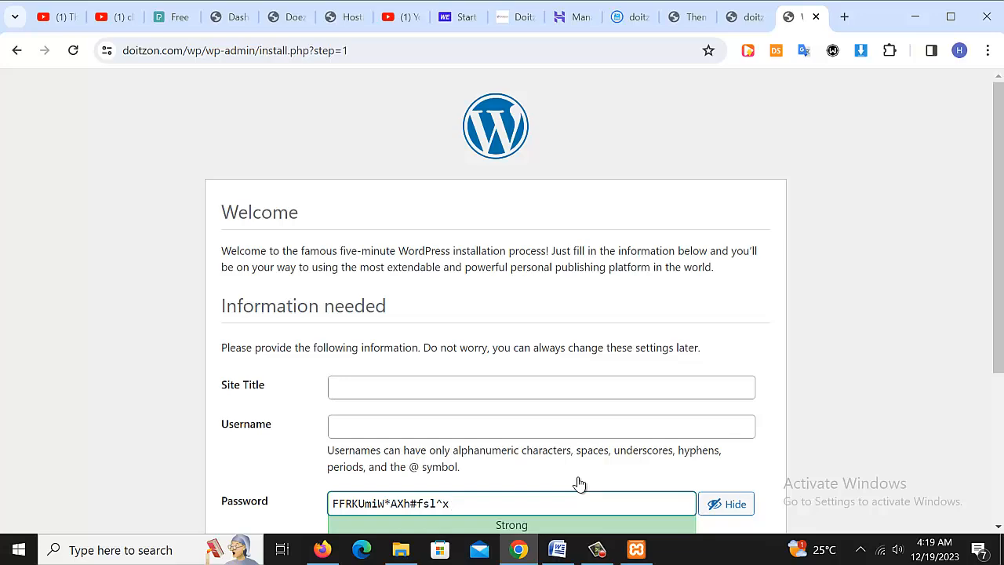
Step: Fill in the site title and pick the suggested admin username
{"action": "scroll", "coordinate": [633, 406], "scroll_direction": "down", "scroll_amount": 3}
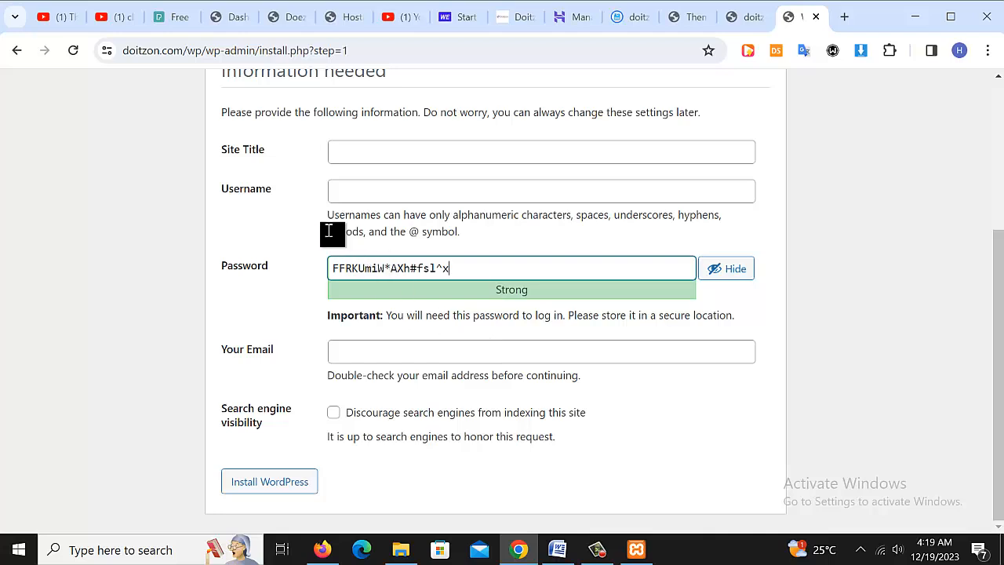
{"action": "left_click", "coordinate": [369, 156]}
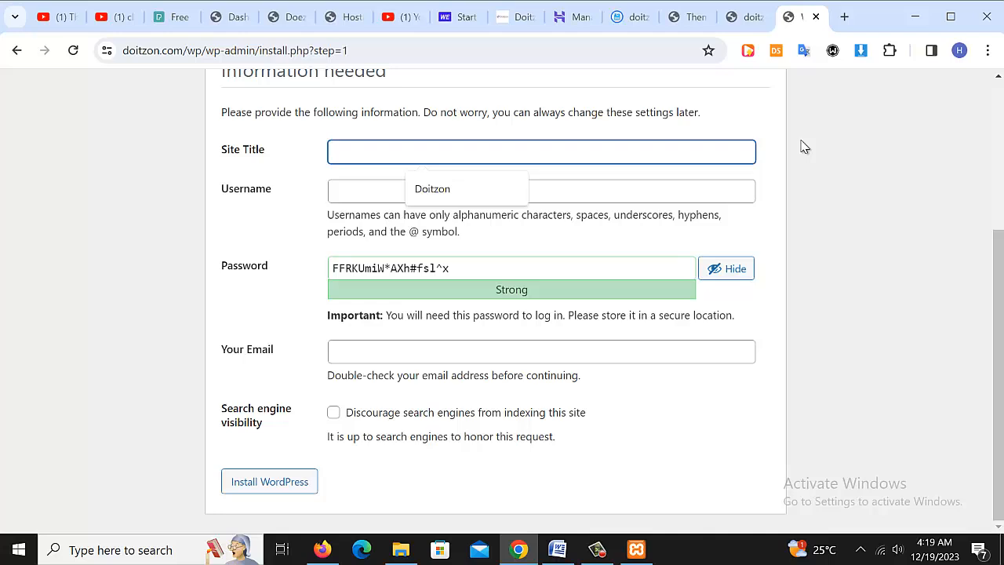
{"action": "type", "text": "db"}
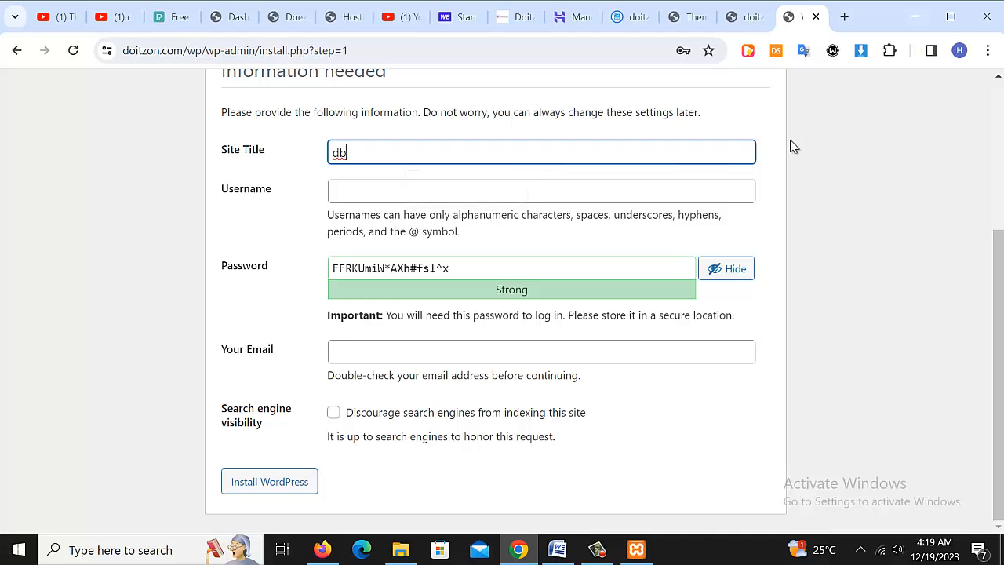
{"action": "key", "text": "BackSpace"}
{"action": "key", "text": "BackSpace"}
{"action": "left_click", "coordinate": [364, 198]}
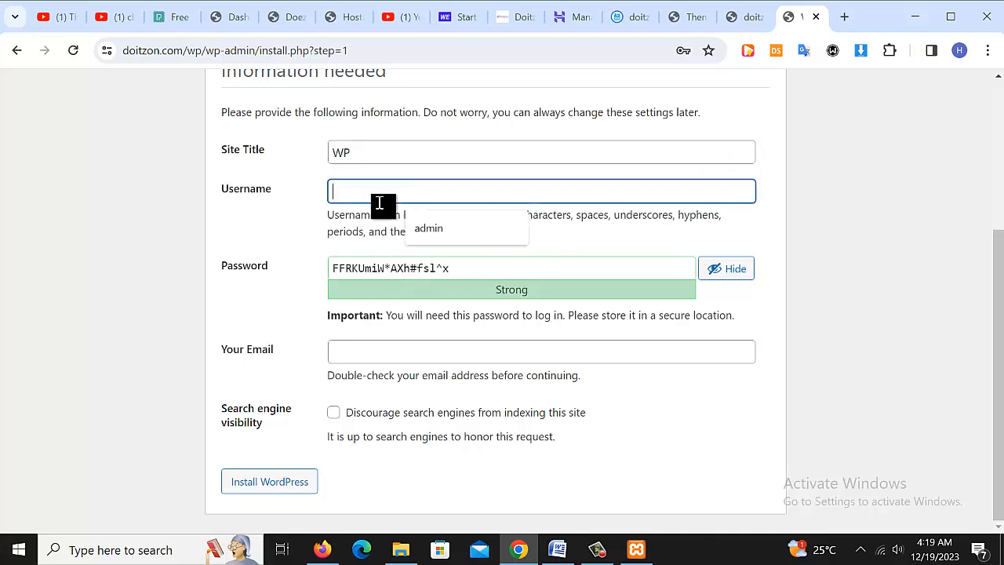
{"action": "left_click", "coordinate": [433, 231]}
Step: Replace the generated password with a custom one, fill the saved e-mail, and install WordPress
{"action": "left_click_drag", "start_coordinate": [338, 273], "coordinate": [873, 373]}
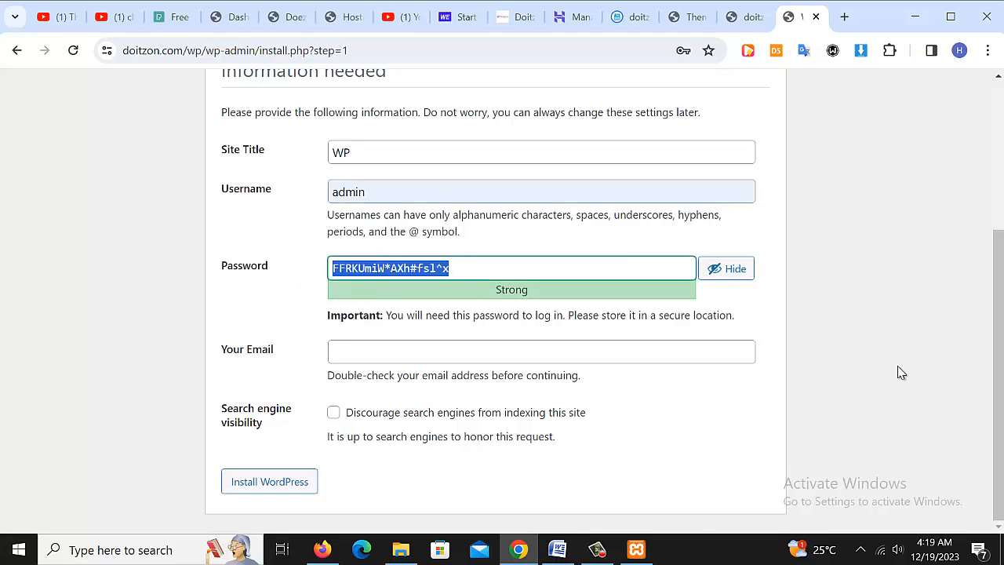
{"action": "type", "text": "1"}
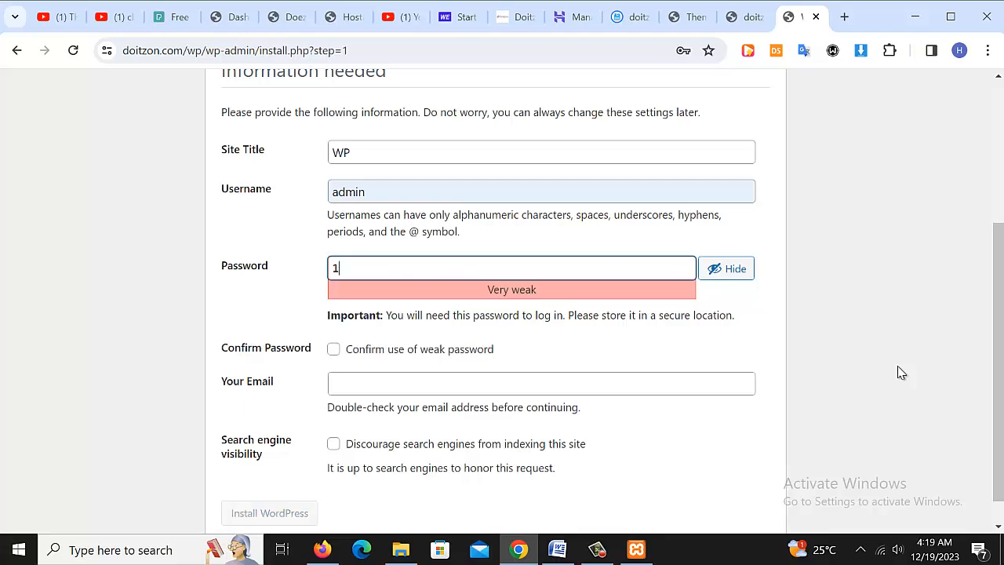
{"action": "key", "text": "BackSpace"}
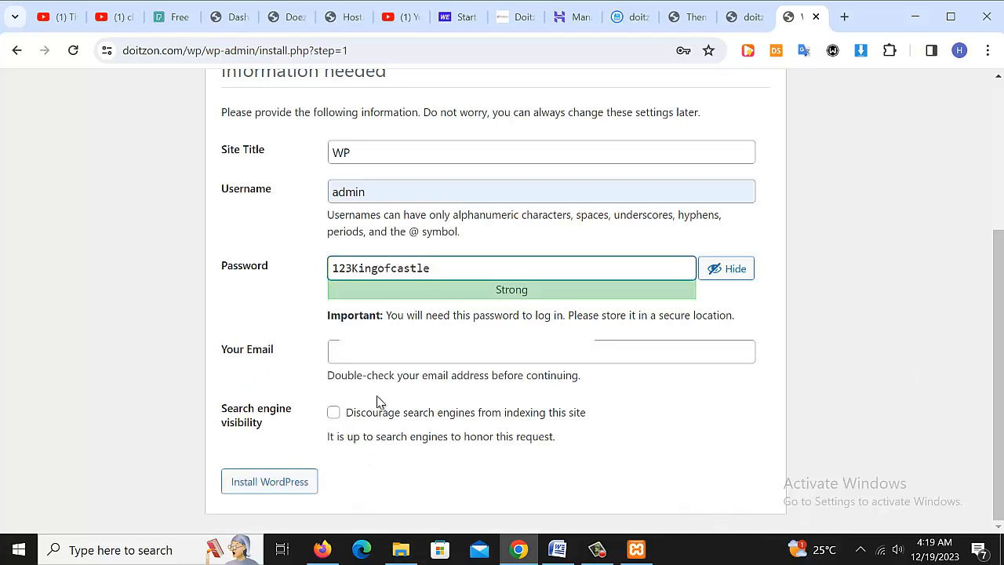
{"action": "left_click", "coordinate": [389, 355]}
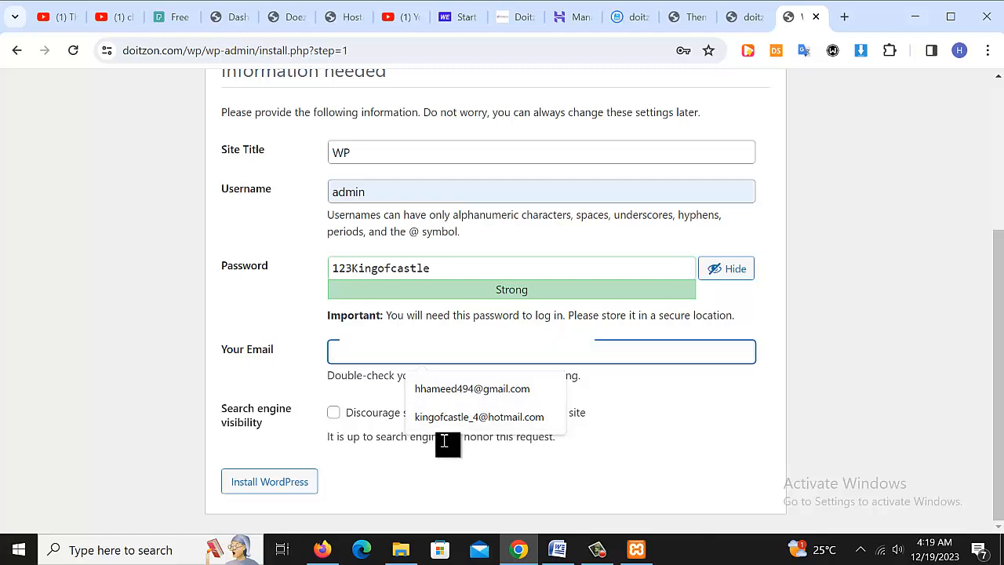
{"action": "left_click", "coordinate": [455, 417]}
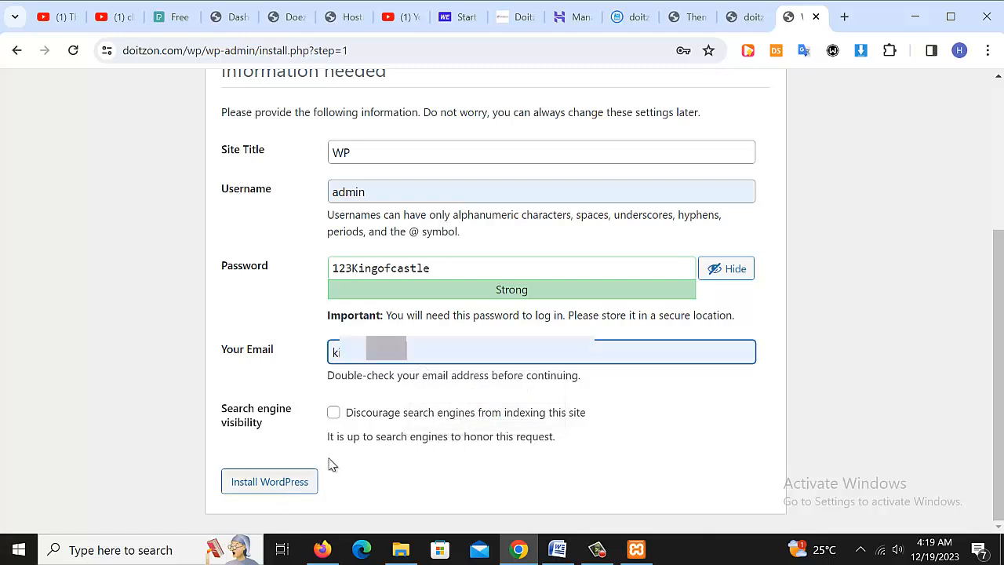
{"action": "left_click", "coordinate": [289, 483]}
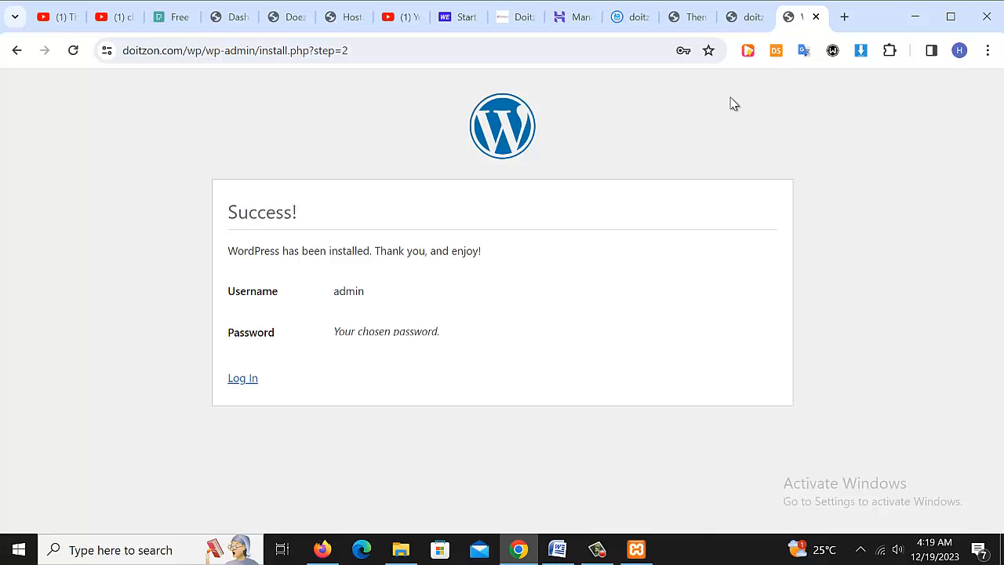
Step: Log in with the saved admin username and the account password
{"action": "left_click", "coordinate": [243, 379]}
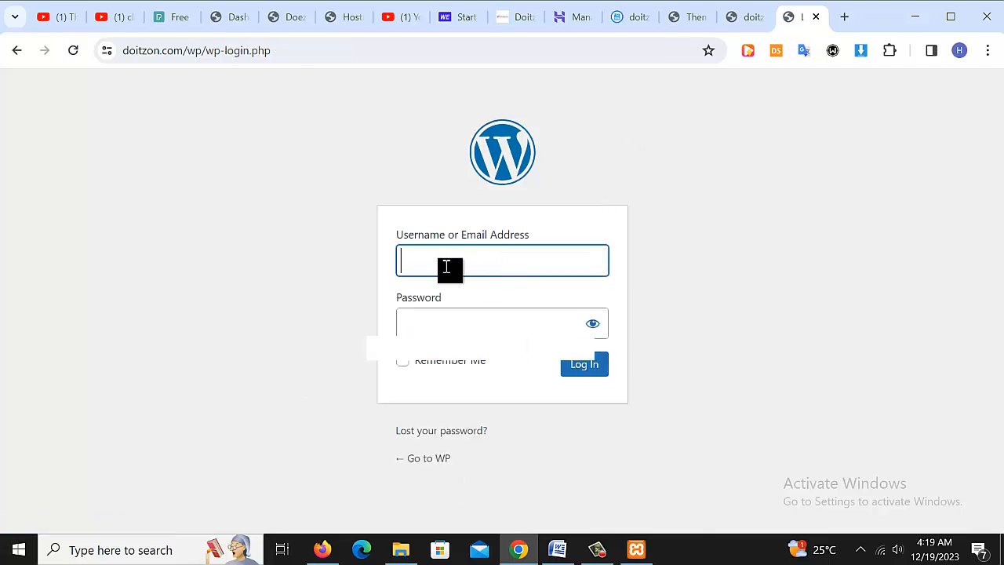
{"action": "left_click", "coordinate": [449, 267]}
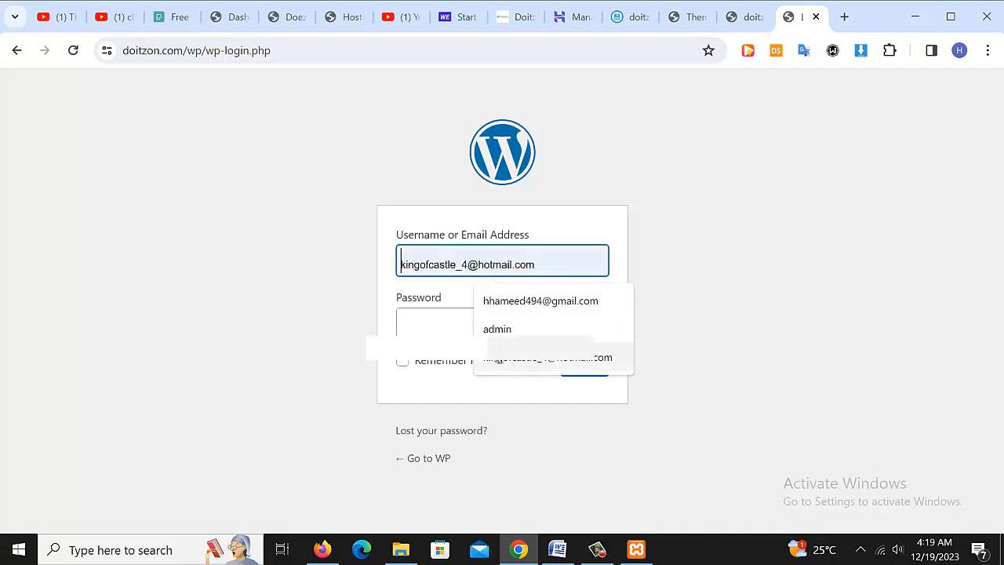
{"action": "left_click", "coordinate": [514, 362]}
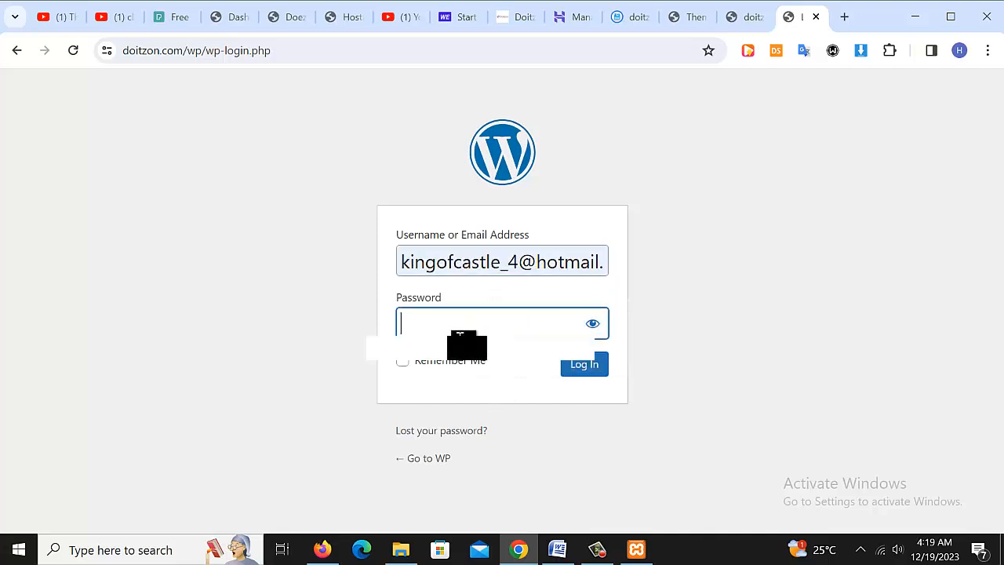
{"action": "type", "text": "•••••••••••"}
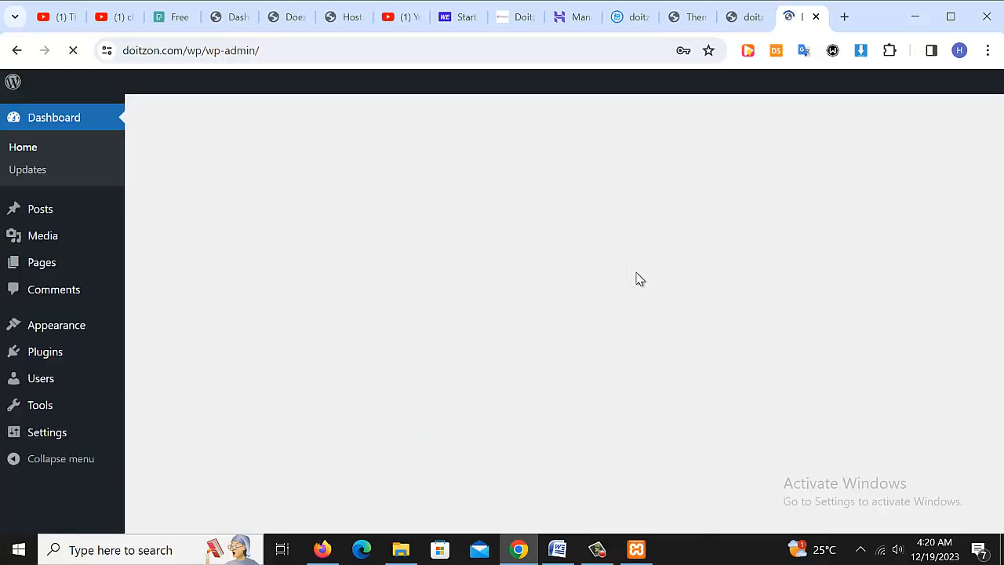
{"action": "scroll", "coordinate": [635, 269], "scroll_direction": "down", "scroll_amount": 2}
{"action": "scroll", "coordinate": [573, 269], "scroll_direction": "up", "scroll_amount": 2}
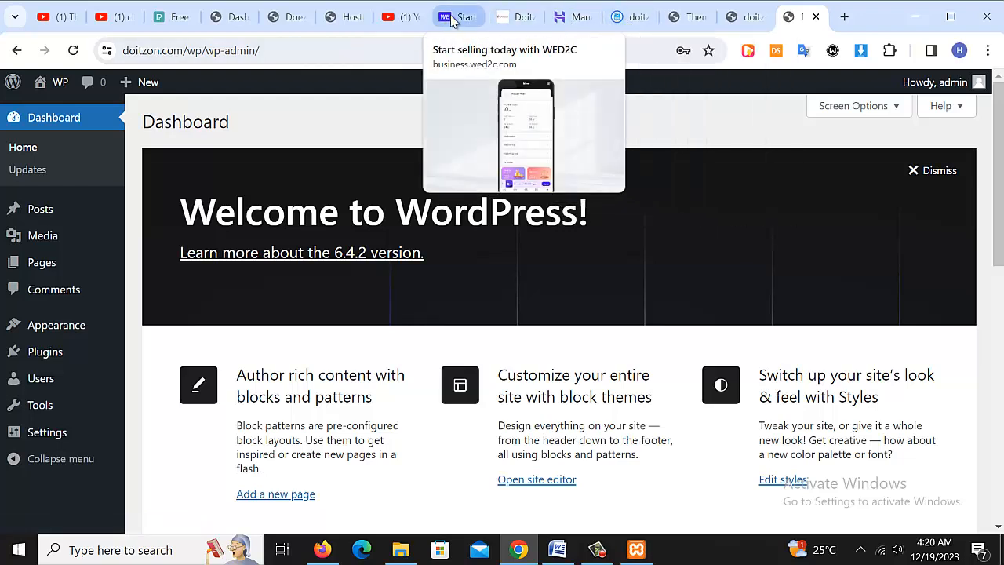
Step: Look over the MySQL databases, File Manager and WordPress dashboard tabs
{"action": "left_click", "coordinate": [569, 22]}
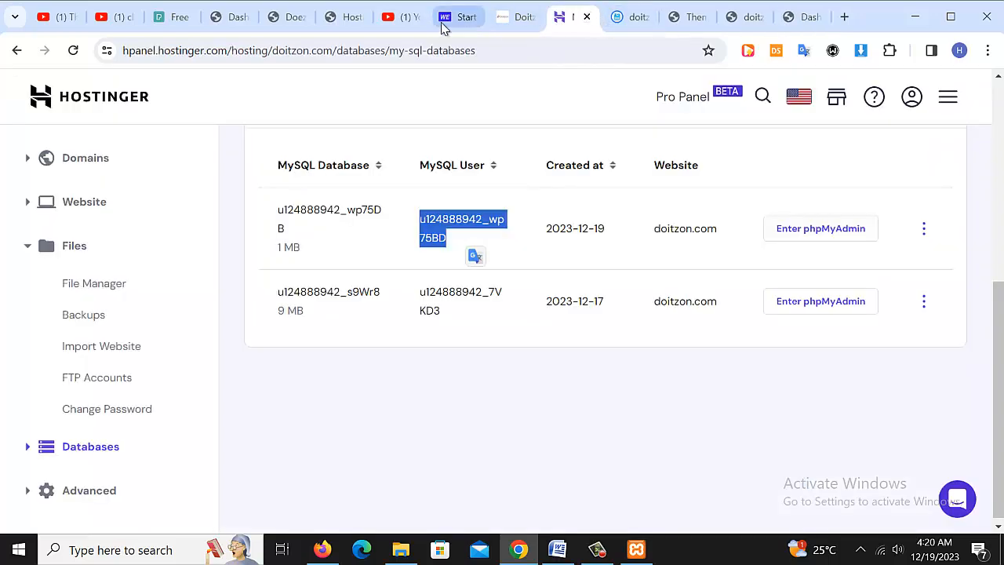
{"action": "left_click", "coordinate": [628, 29]}
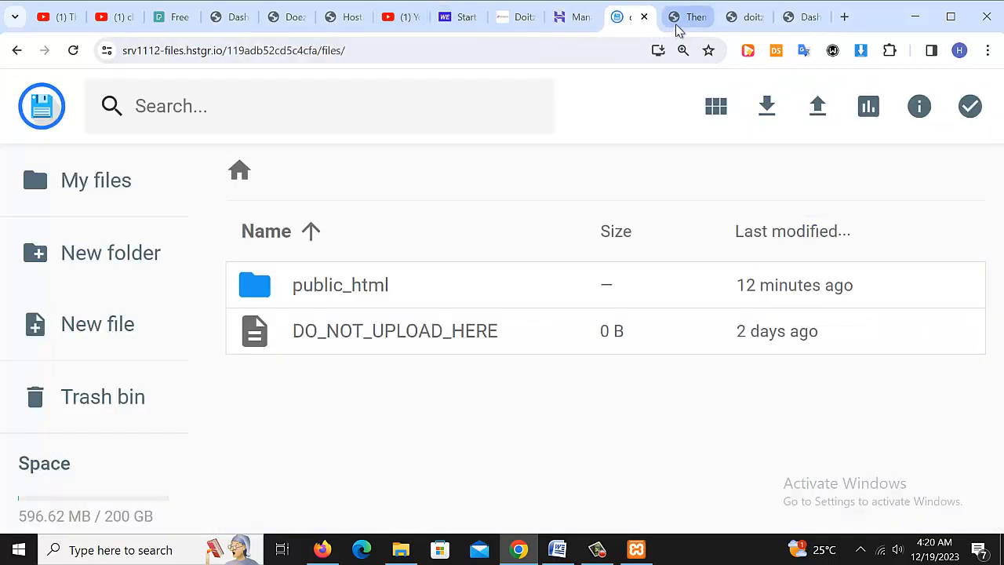
{"action": "left_click", "coordinate": [677, 30]}
Step: Load dotizon.com/wp in a new tab; it can't be reached, so retype the address
{"action": "key", "text": "ctrl+t"}
{"action": "type", "text": "dot"}
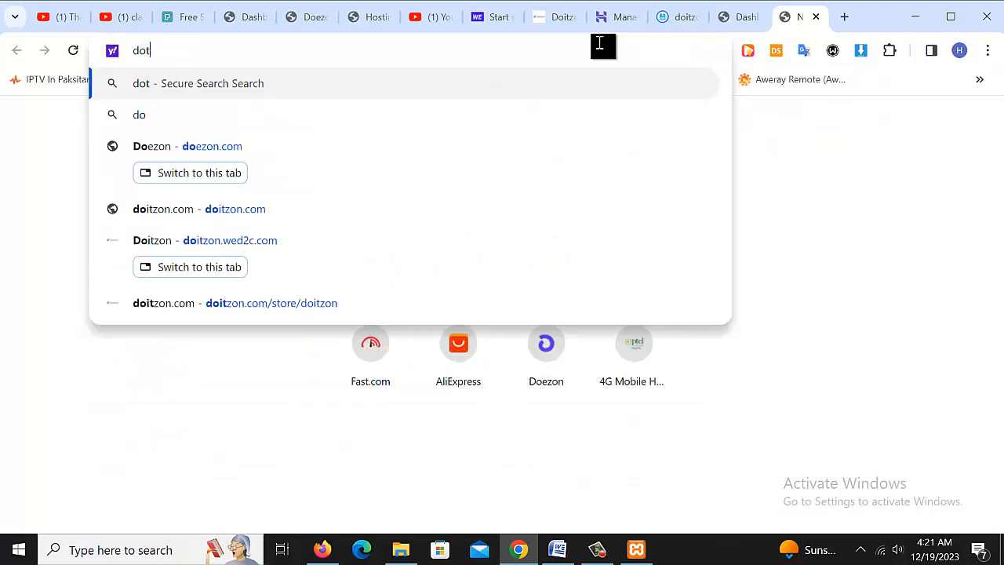
{"action": "type", "text": "izon."}
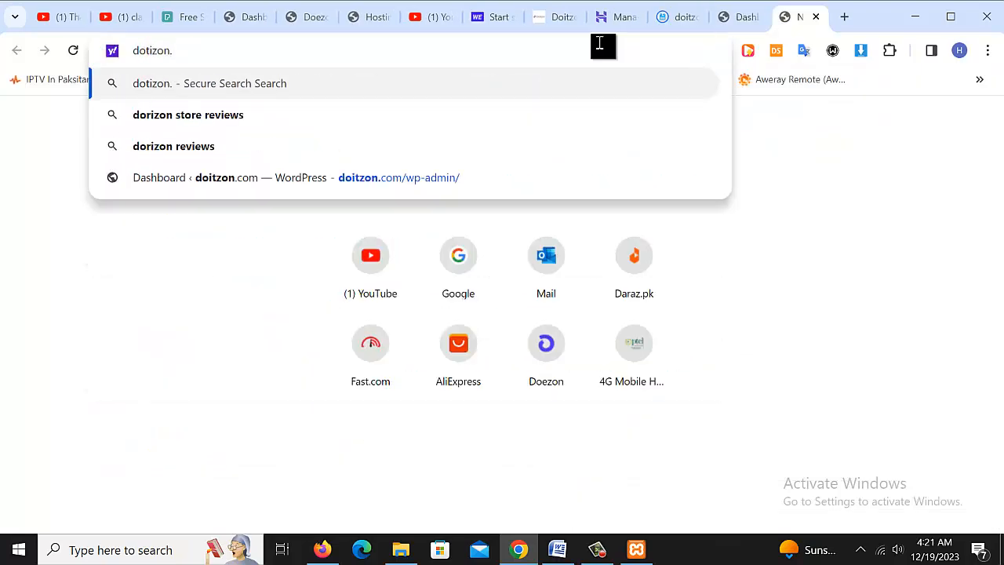
{"action": "type", "text": "com/wp"}
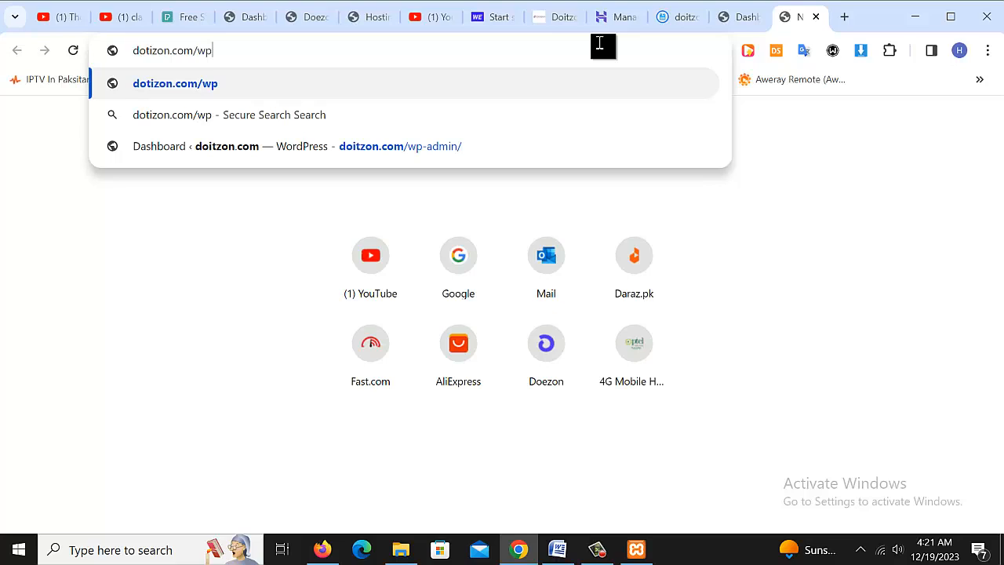
{"action": "key", "text": "Return"}
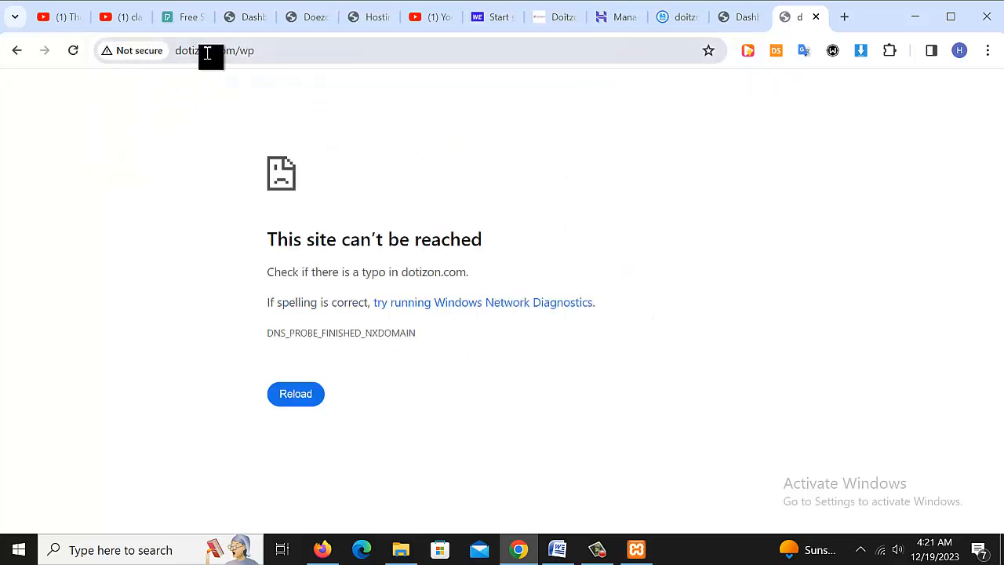
{"action": "left_click", "coordinate": [222, 51]}
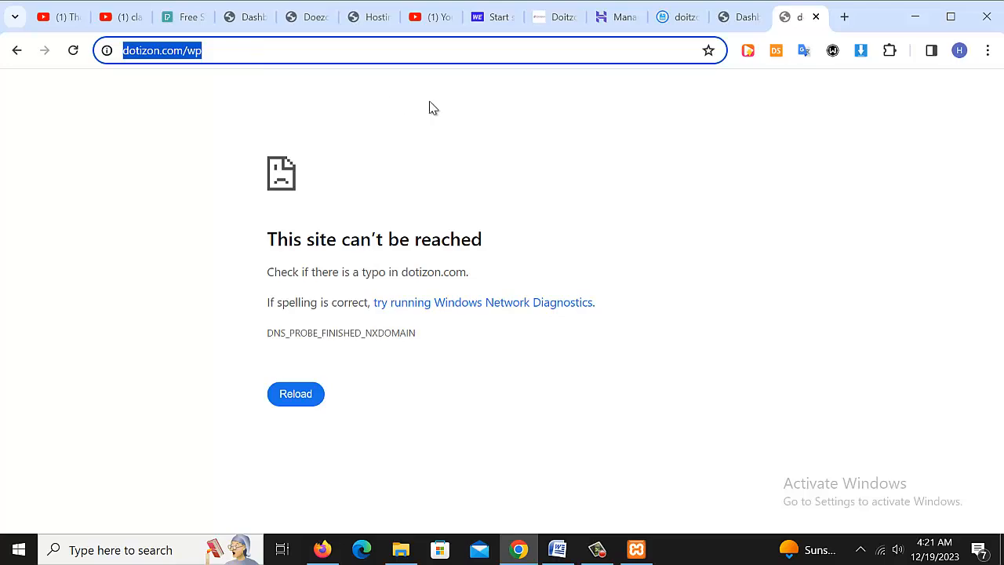
{"action": "type", "text": "dot"}
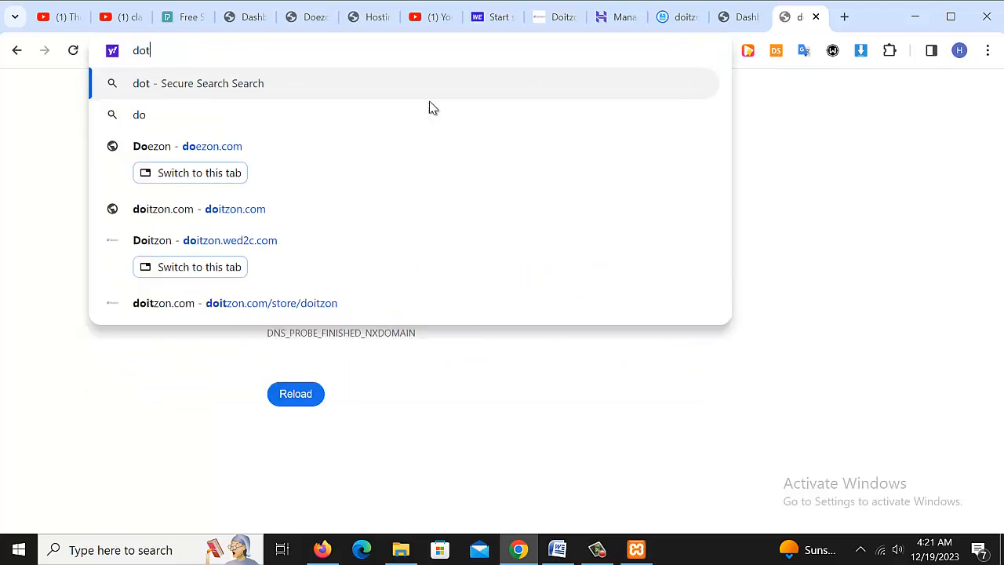
{"action": "type", "text": "izon.com/wp"}
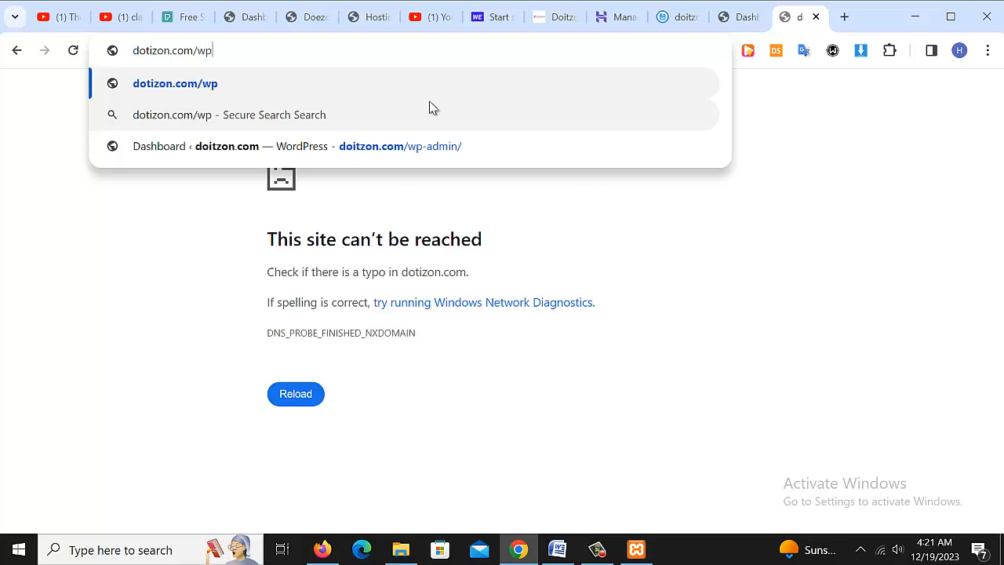
Step: Reload the retyped address and view the live site's front page at doitzon.com/wp
{"action": "key", "text": "Return"}
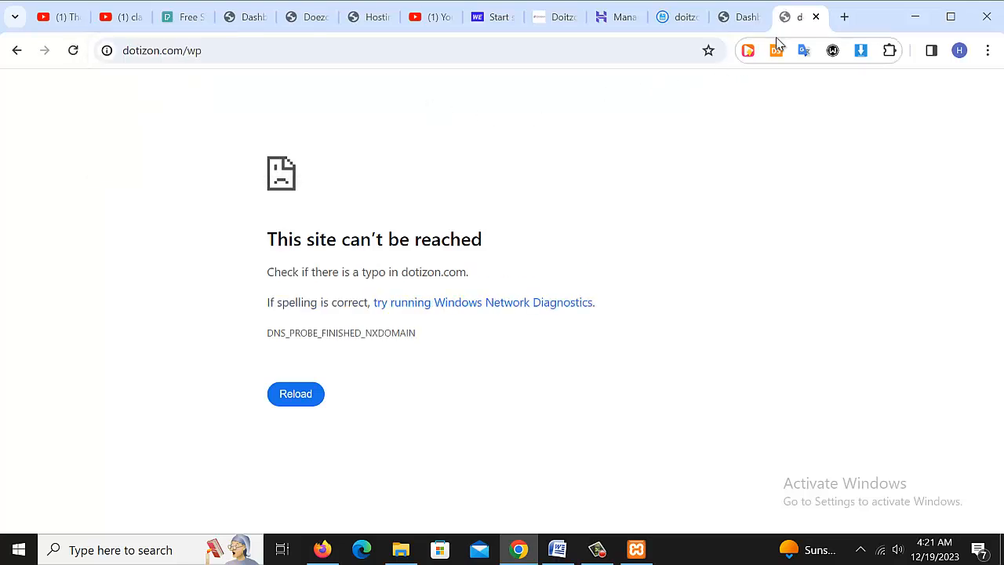
{"action": "left_click", "coordinate": [740, 16]}
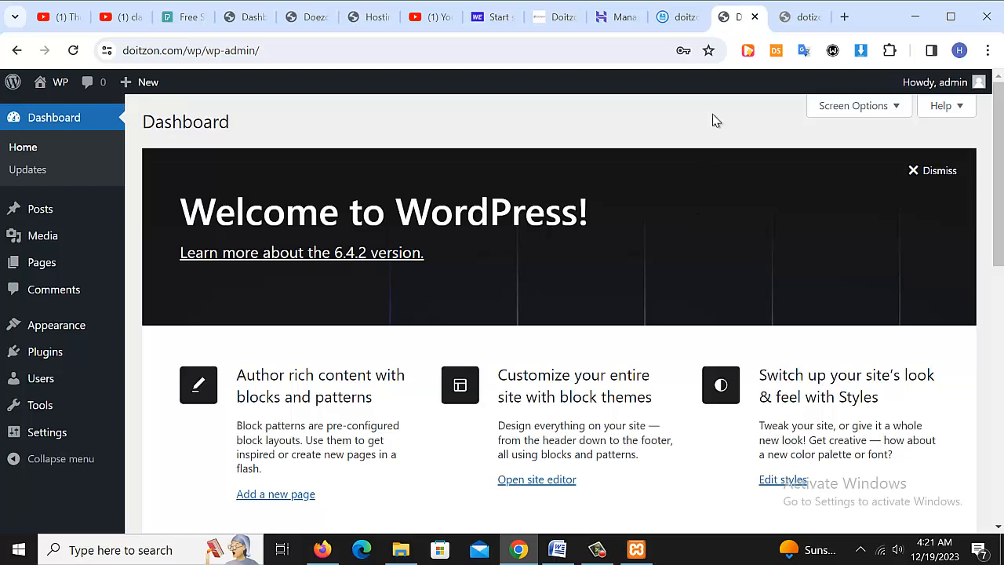
{"action": "key", "text": "ctrl+Tab"}
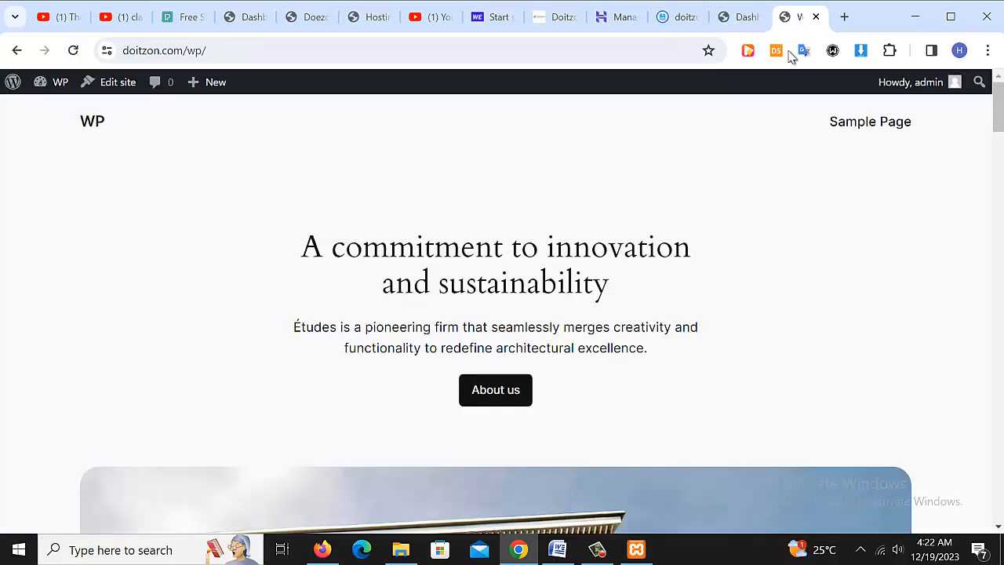
Step: Show WordPress's installed themes: three, with Twenty Twenty-Four active
{"action": "left_click", "coordinate": [736, 19]}
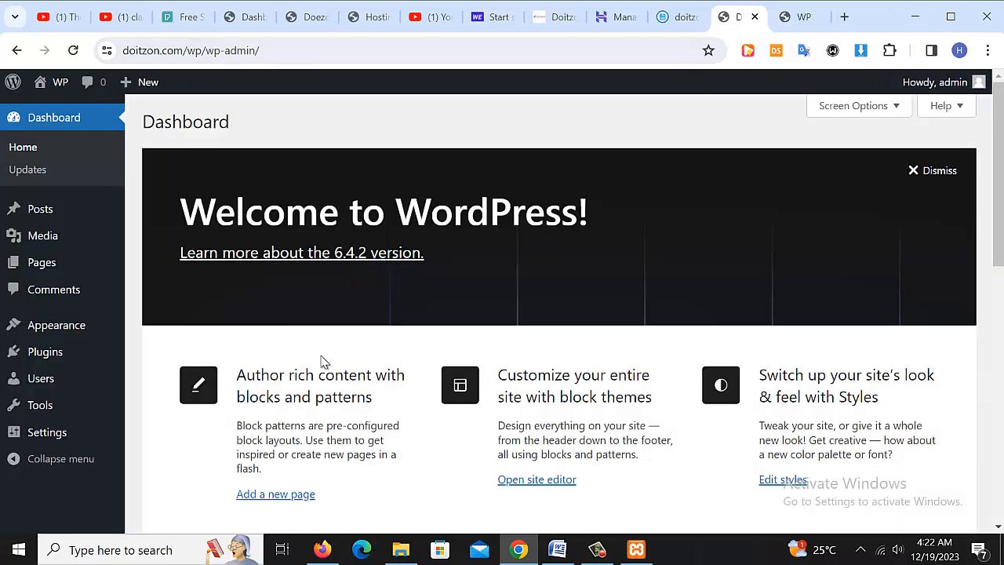
{"action": "mouse_move", "coordinate": [81, 328]}
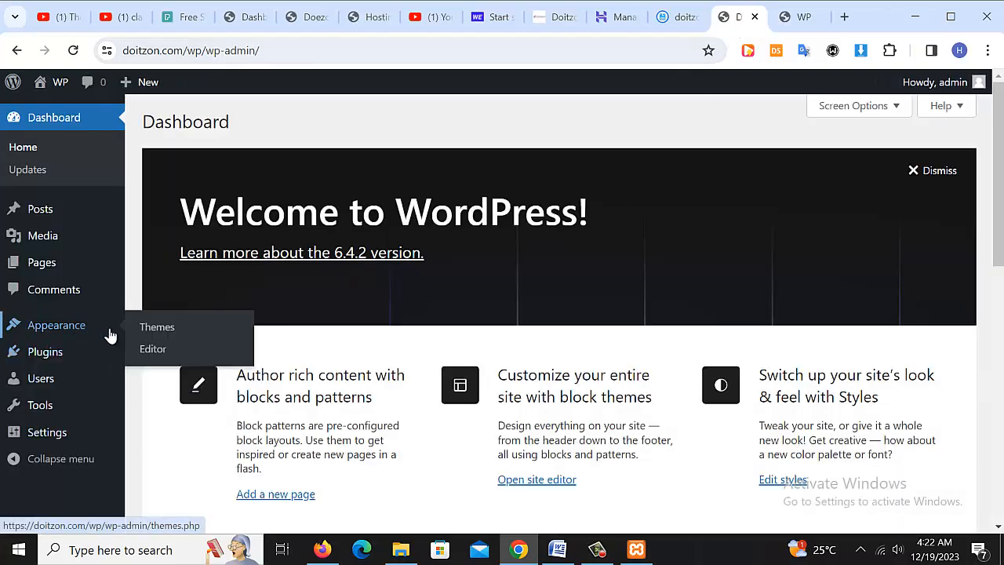
{"action": "left_click", "coordinate": [149, 336]}
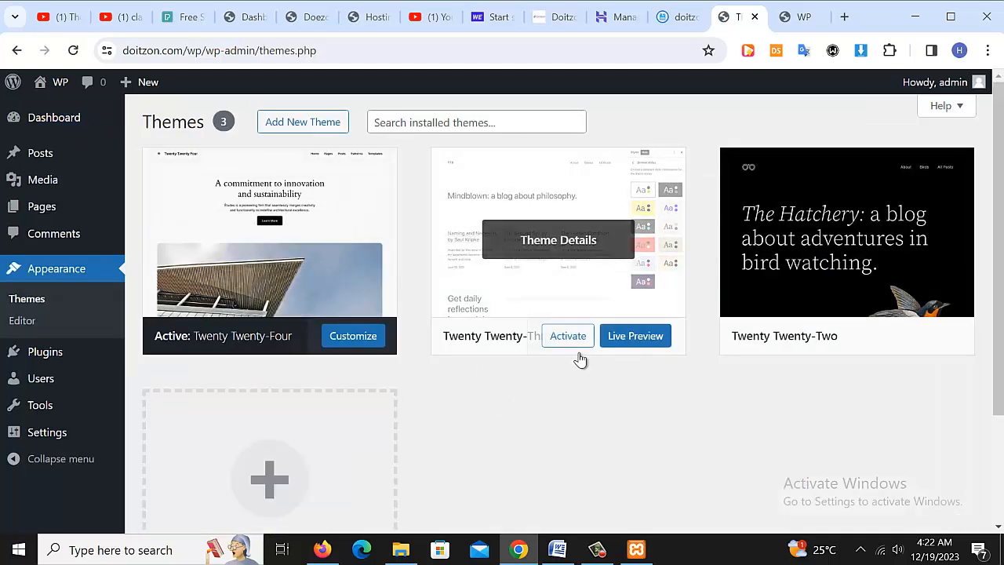
Step: In File Manager, browse public_html > wp-content > themes and select the classiads folder
{"action": "left_click", "coordinate": [665, 19]}
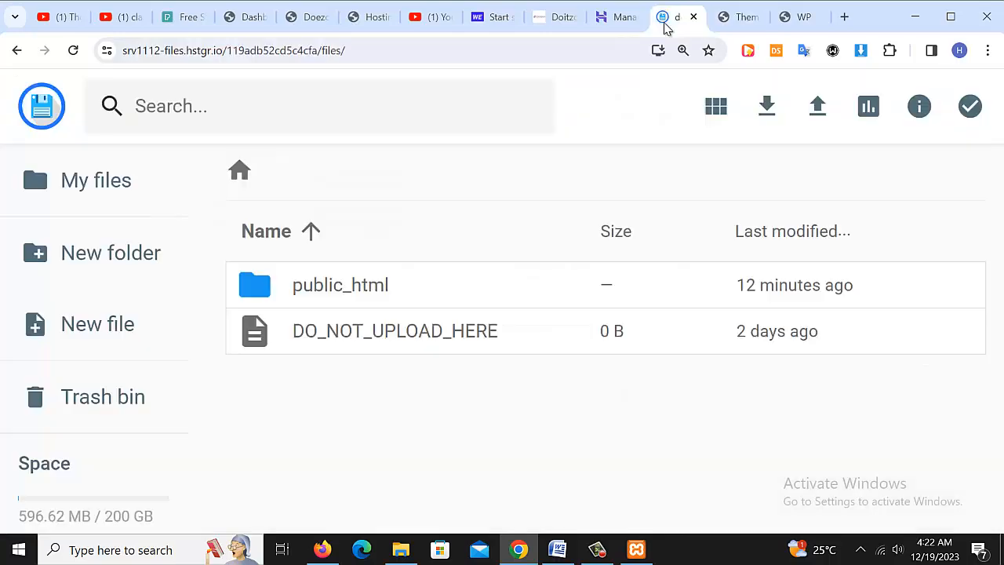
{"action": "double_click", "coordinate": [337, 285]}
{"action": "scroll", "coordinate": [399, 291], "scroll_direction": "down", "scroll_amount": 1}
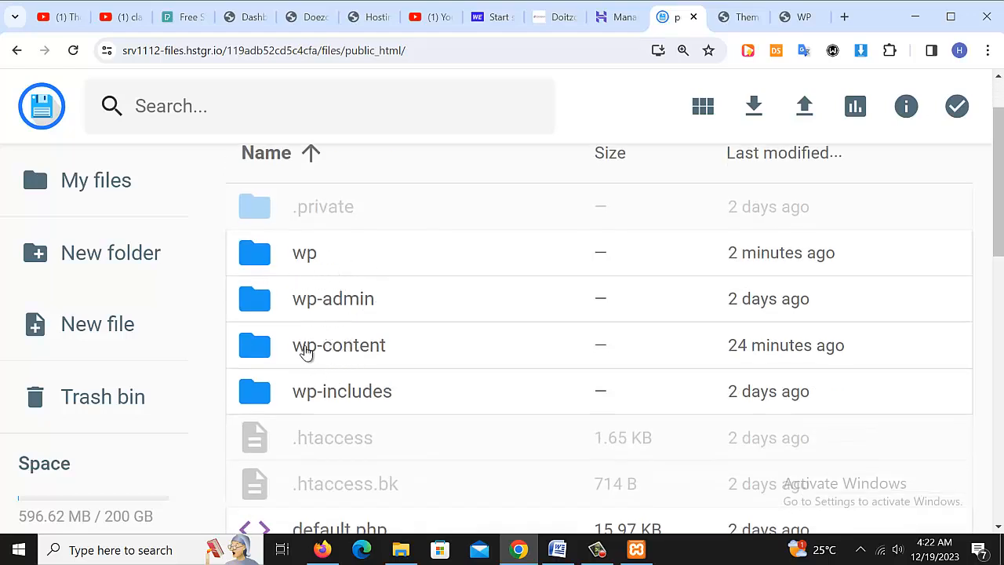
{"action": "double_click", "coordinate": [335, 354]}
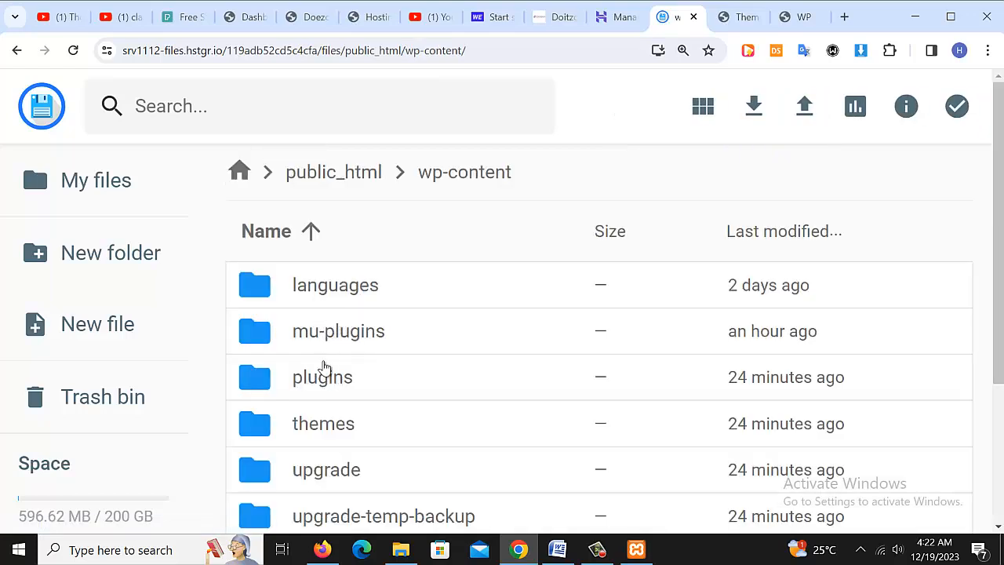
{"action": "double_click", "coordinate": [312, 422]}
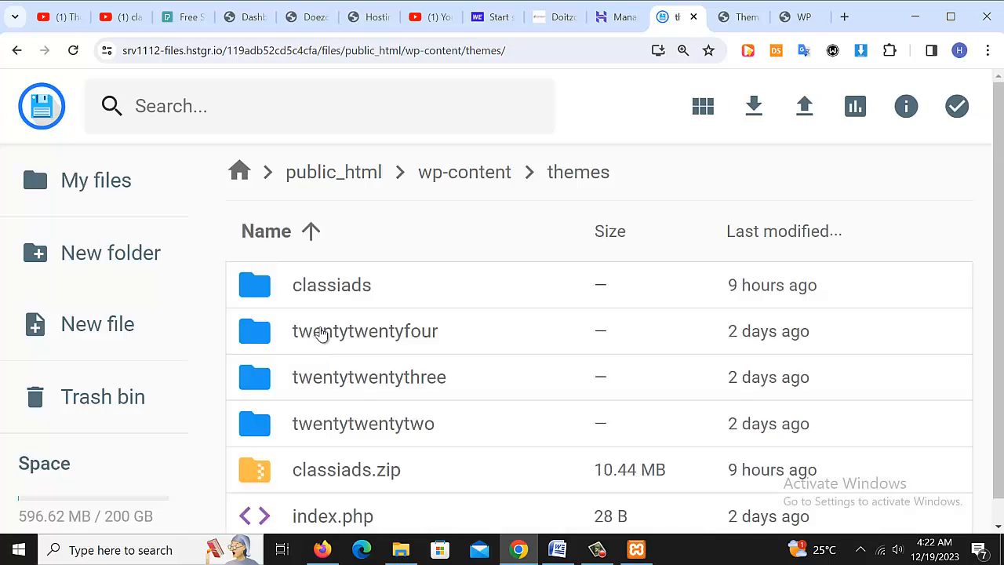
{"action": "left_click", "coordinate": [338, 293]}
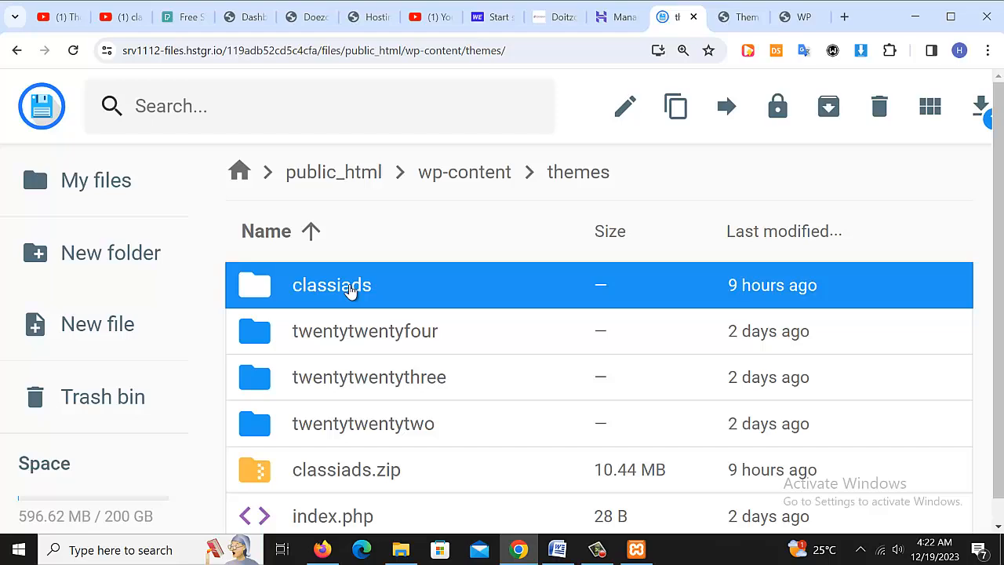
Step: Copy the classiads folder to /public_html/wp/wp-content/themes/ beside the Twenty Twenty themes
{"action": "right_click", "coordinate": [350, 291]}
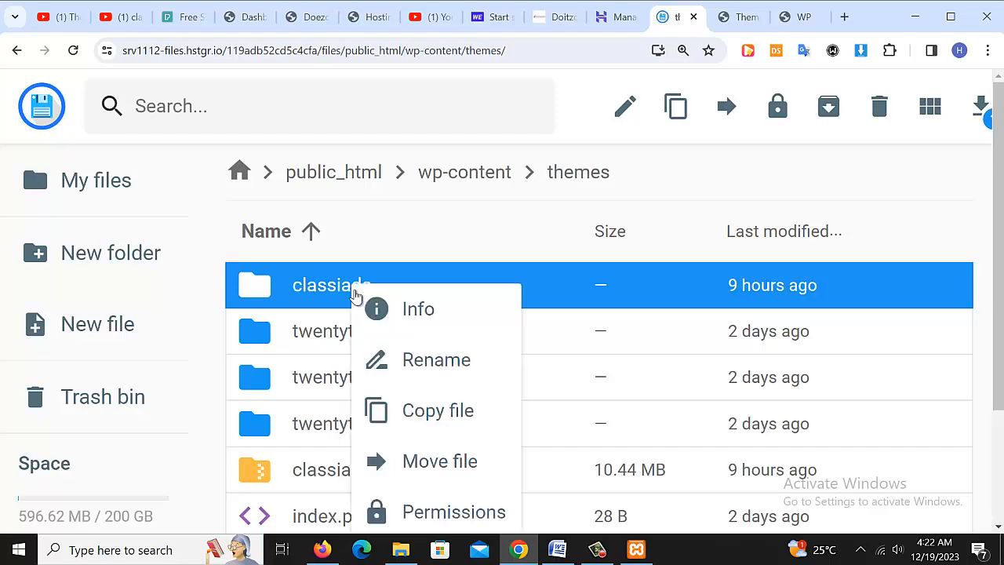
{"action": "left_click", "coordinate": [422, 424]}
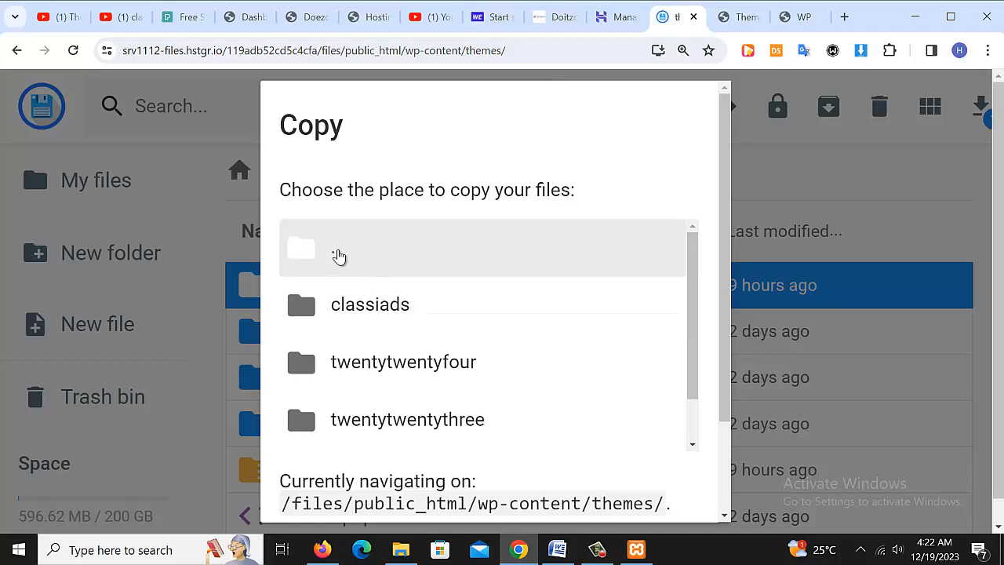
{"action": "left_click", "coordinate": [336, 258]}
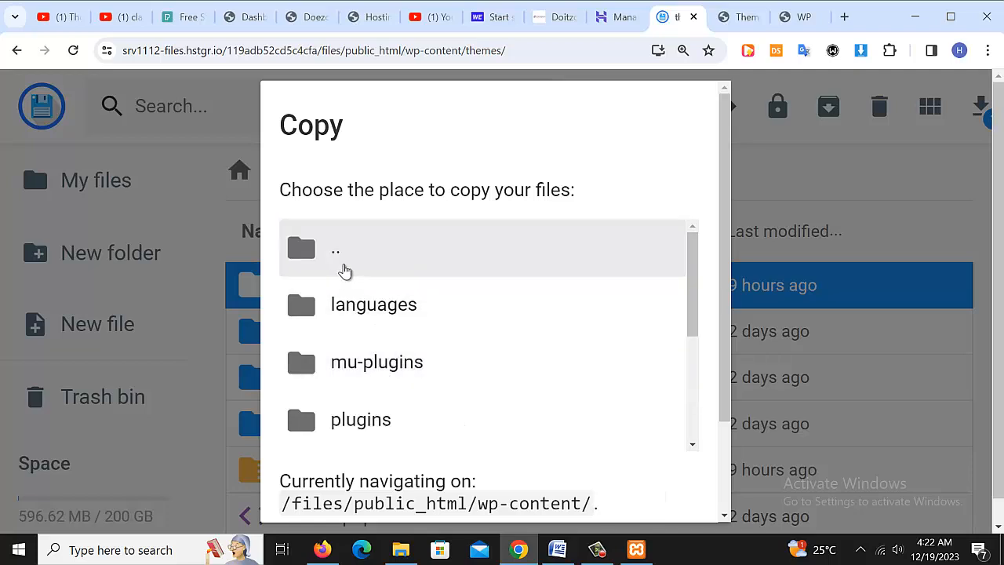
{"action": "left_click", "coordinate": [343, 269]}
{"action": "left_click", "coordinate": [352, 367]}
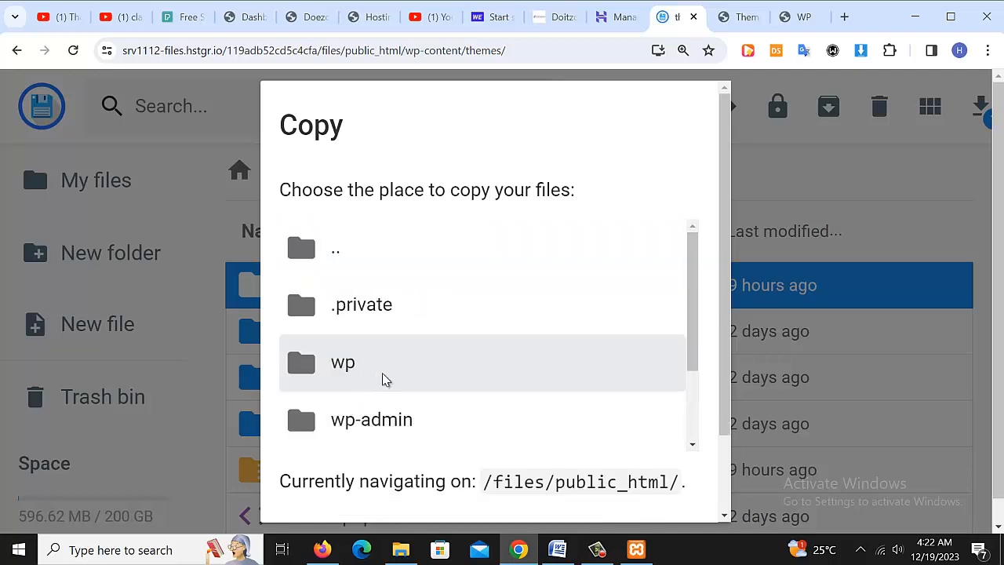
{"action": "left_click", "coordinate": [387, 376]}
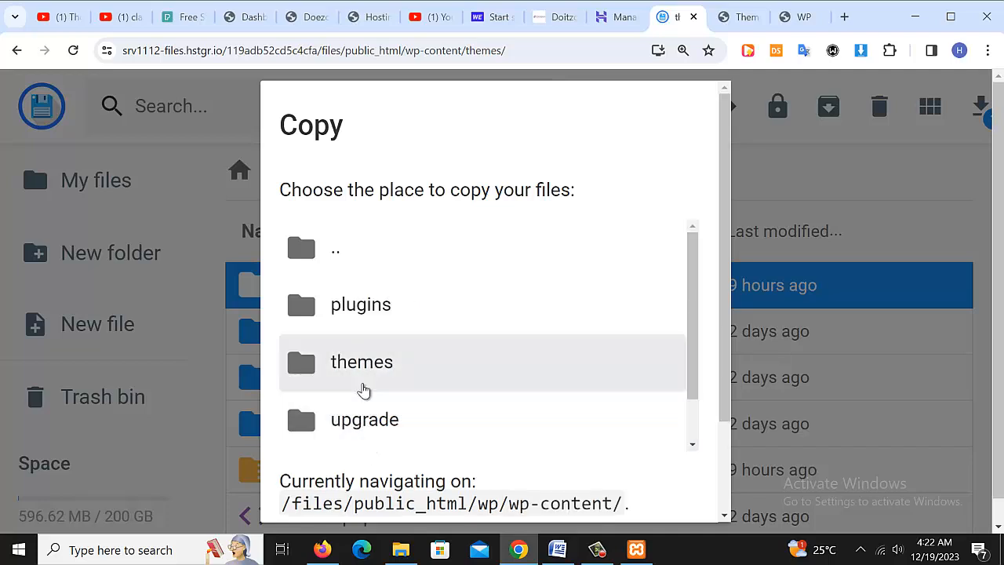
{"action": "left_click", "coordinate": [370, 381]}
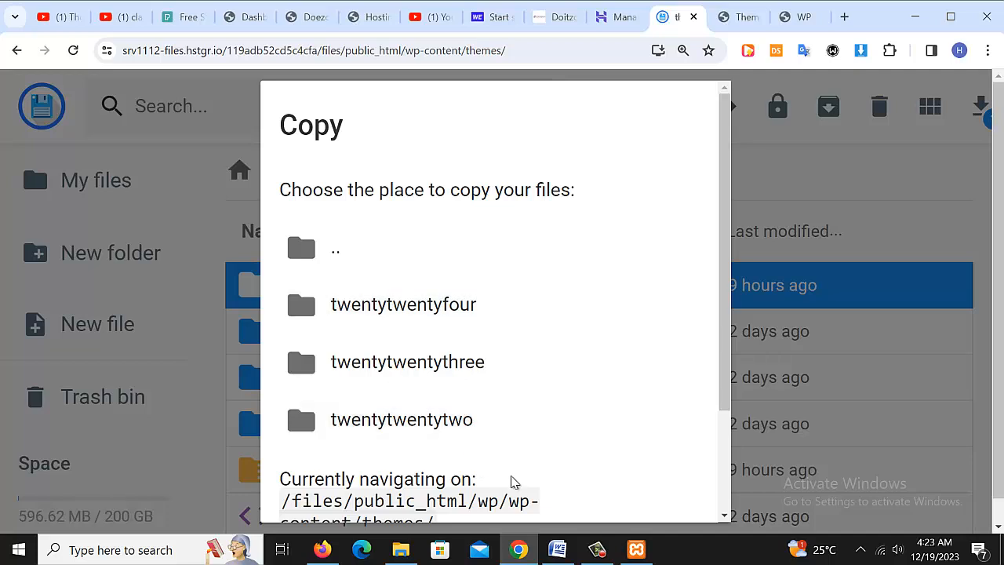
{"action": "scroll", "coordinate": [580, 416], "scroll_direction": "down", "scroll_amount": 2}
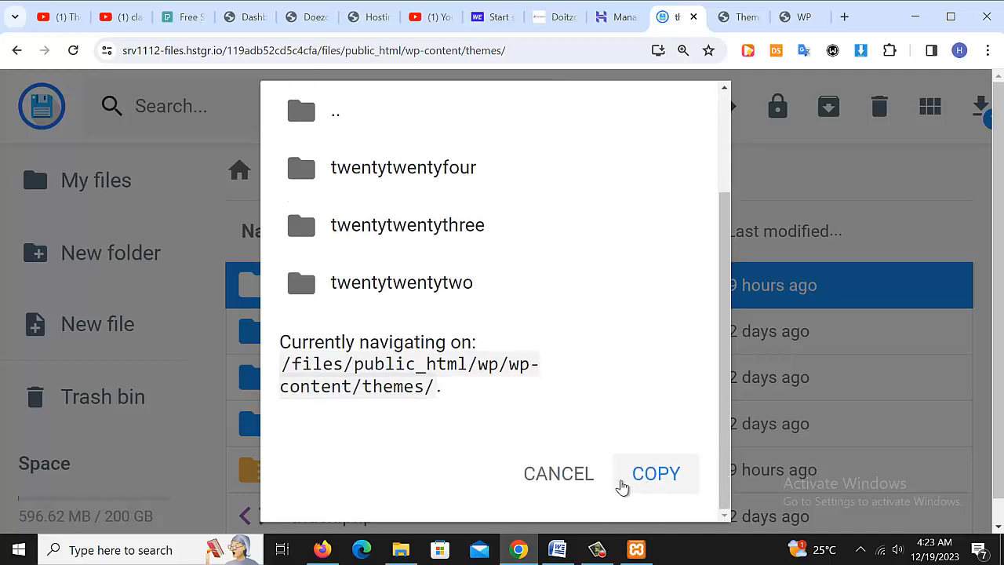
{"action": "left_click", "coordinate": [623, 482]}
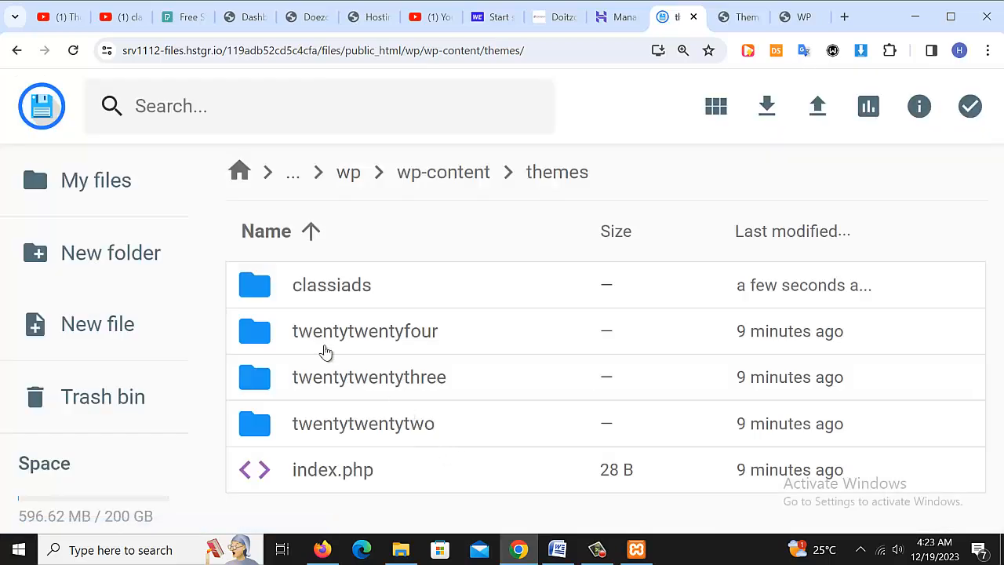
{"action": "left_click", "coordinate": [239, 172]}
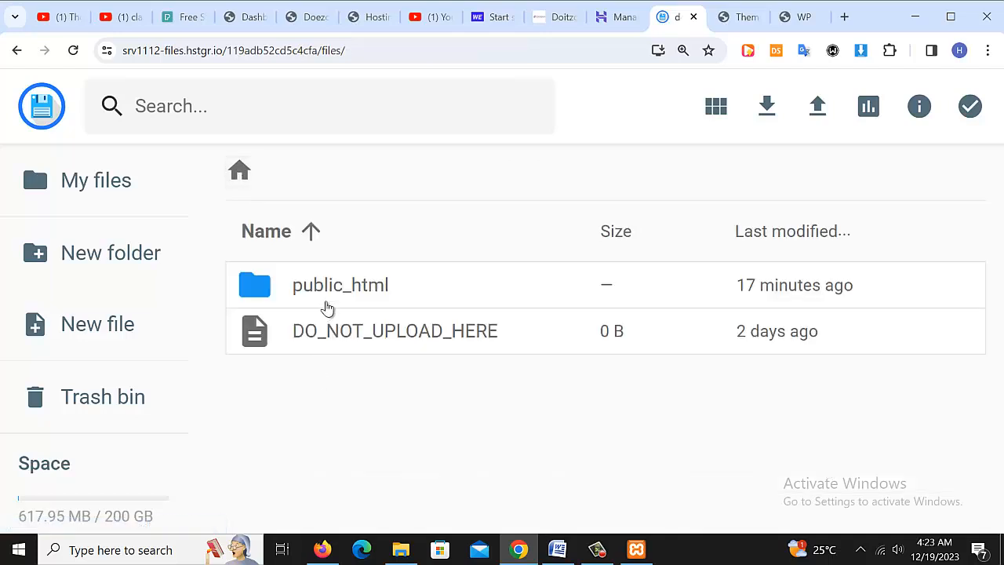
{"action": "left_click", "coordinate": [328, 293]}
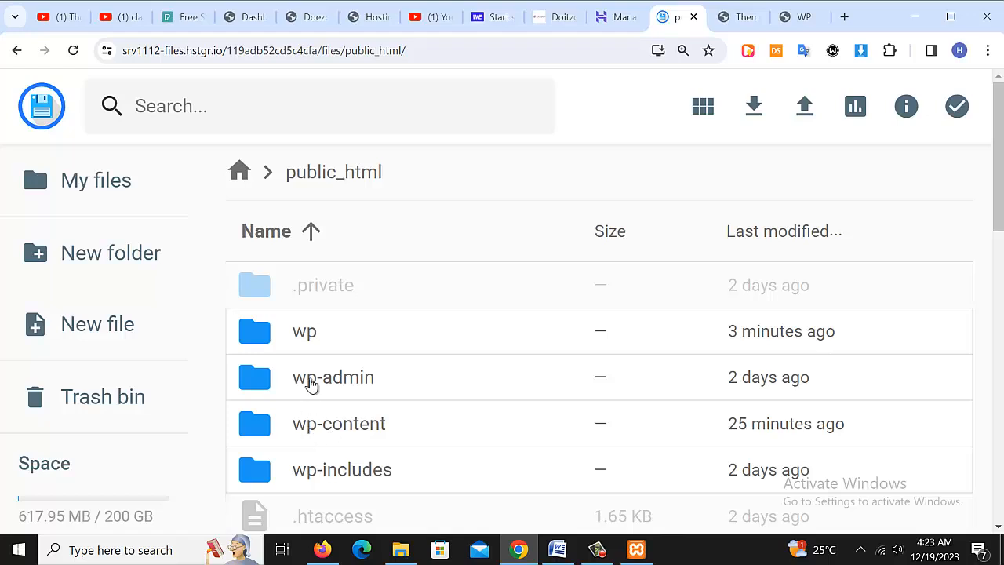
{"action": "double_click", "coordinate": [303, 339]}
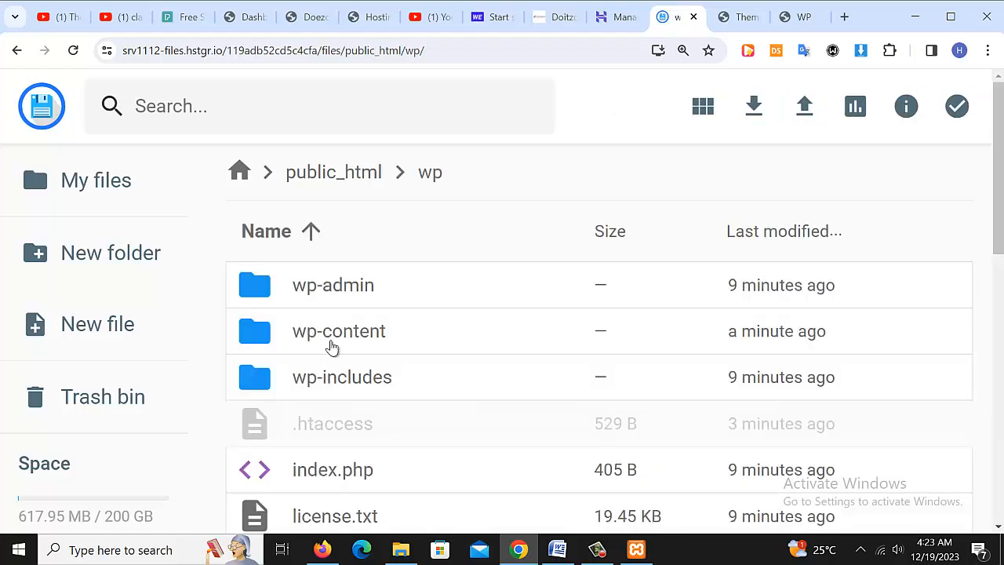
{"action": "double_click", "coordinate": [333, 348]}
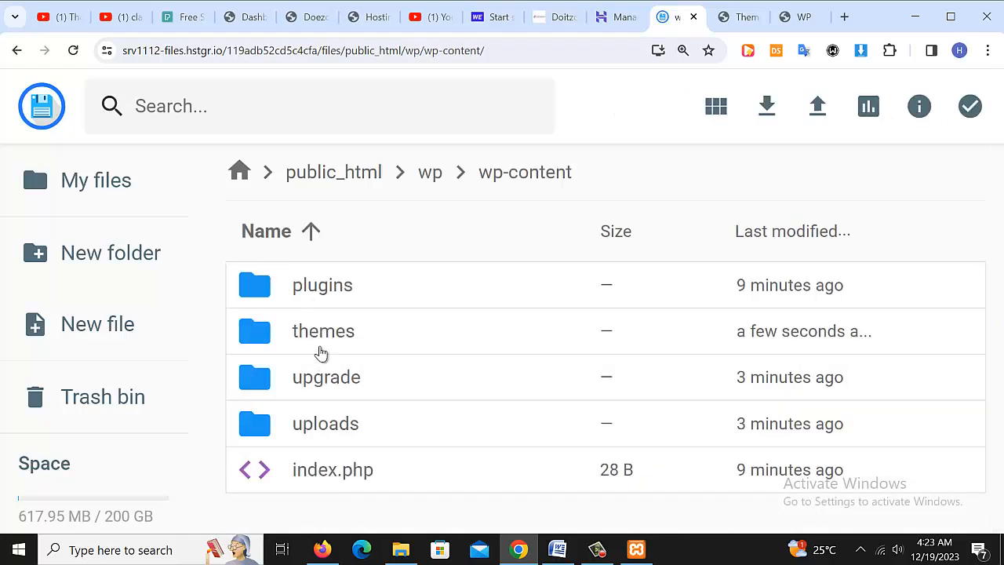
{"action": "double_click", "coordinate": [316, 347]}
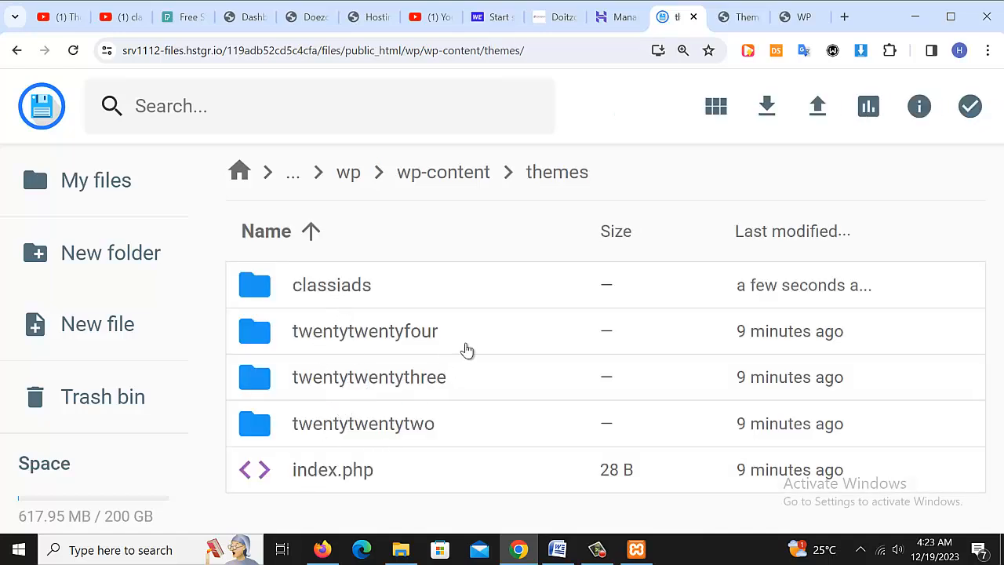
Step: Reload Themes so ClassiAds appears, then live preview ClassiAds twice; both attempts hit a critical error
{"action": "left_click", "coordinate": [737, 16]}
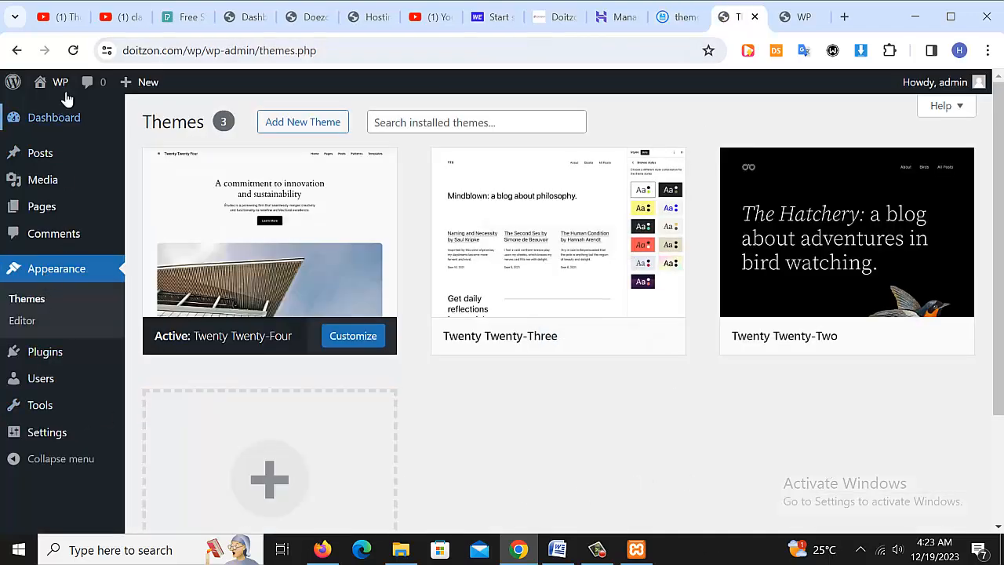
{"action": "left_click", "coordinate": [73, 50]}
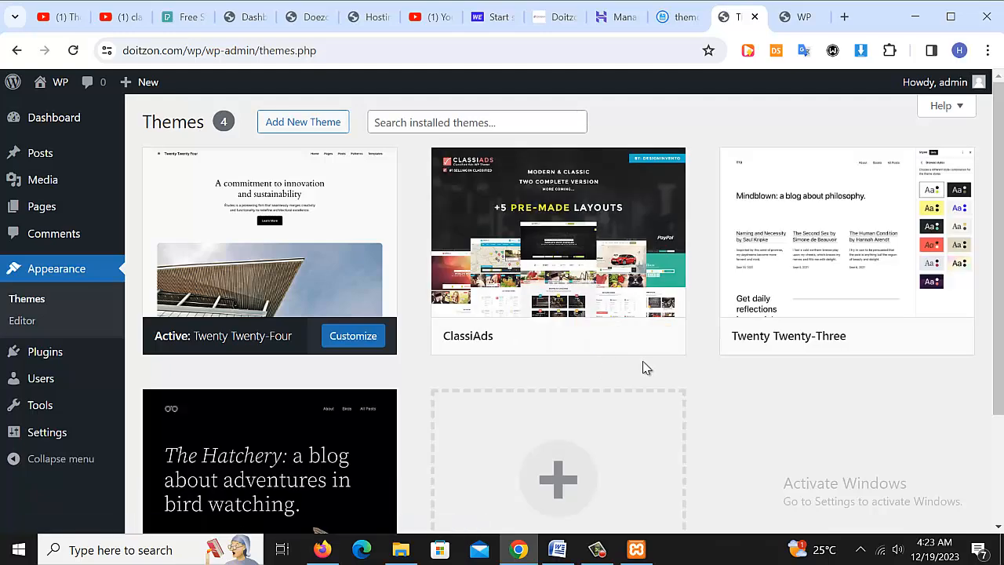
{"action": "mouse_move", "coordinate": [610, 340]}
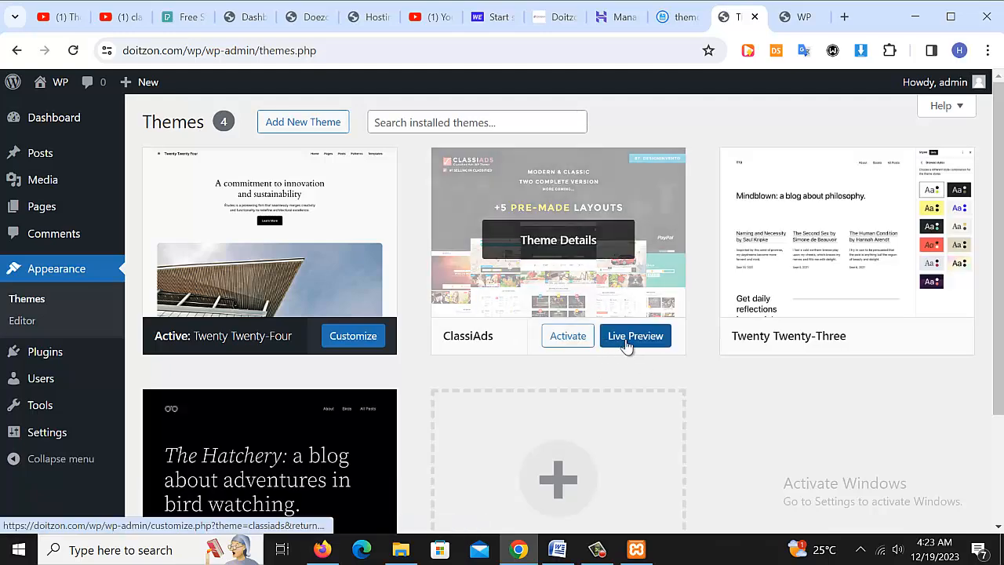
{"action": "left_click", "coordinate": [628, 337]}
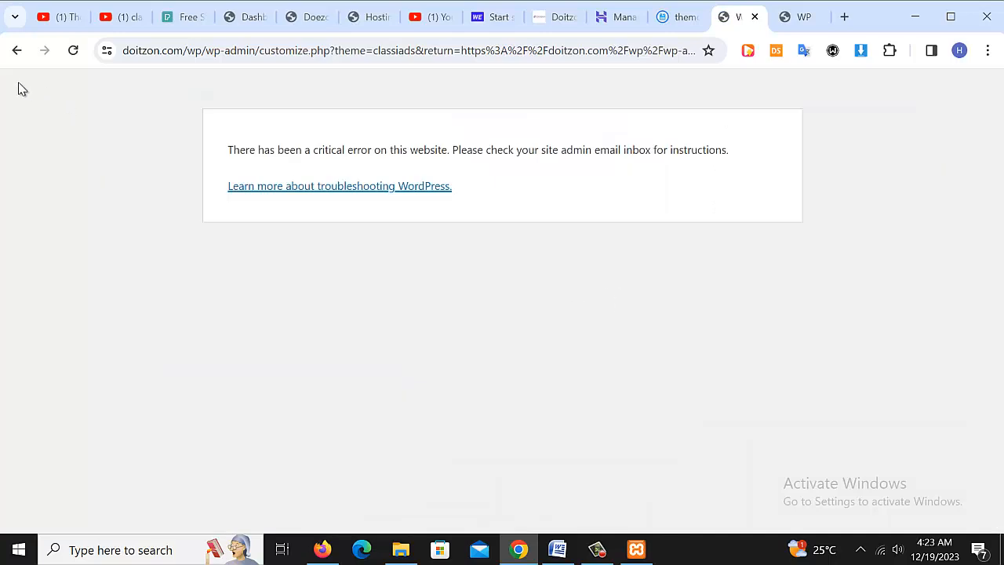
{"action": "left_click", "coordinate": [13, 50]}
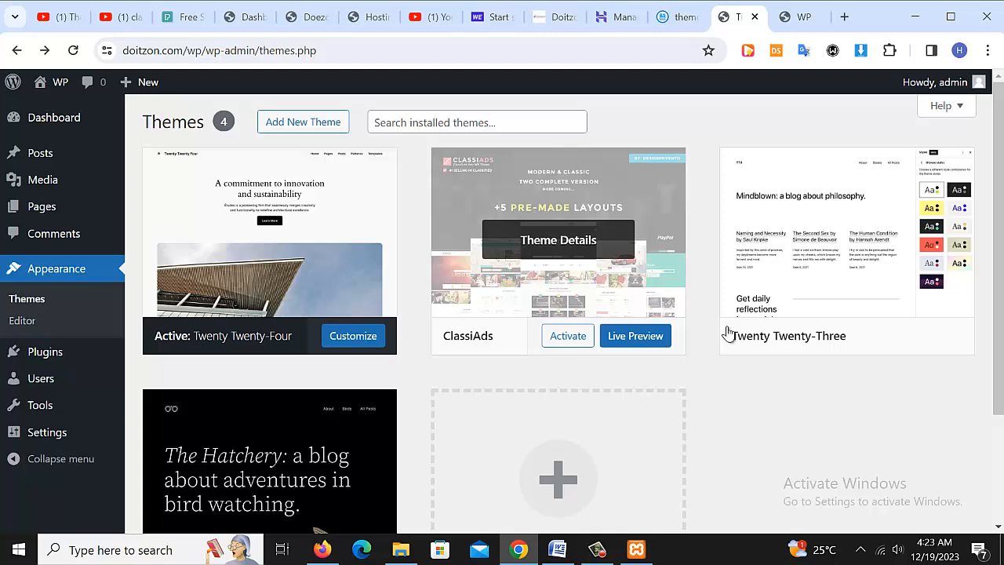
{"action": "left_click", "coordinate": [648, 336]}
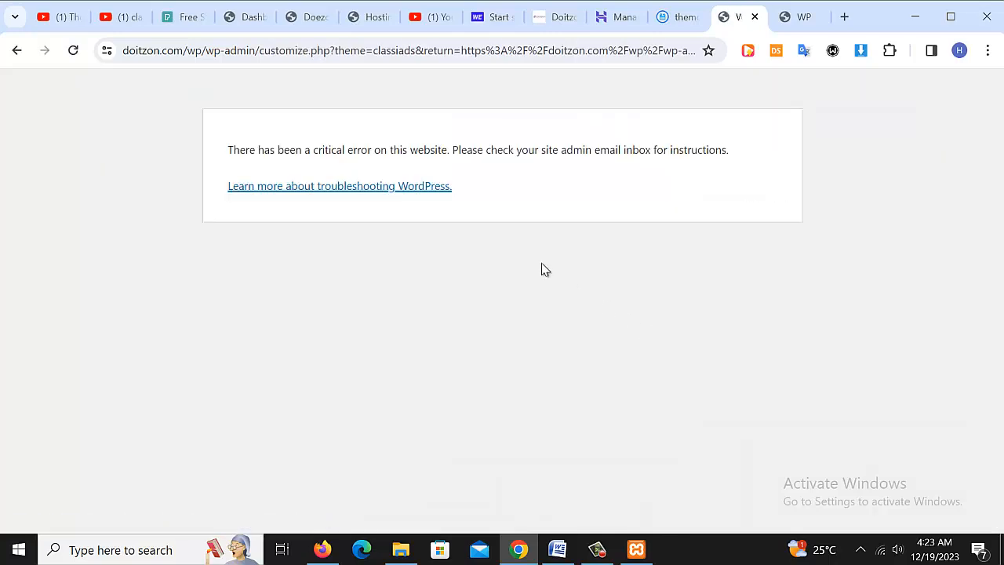
Step: Read the WordPress.org FAQ Troubleshooting article, then return to the 4-theme Themes page
{"action": "left_click", "coordinate": [314, 186]}
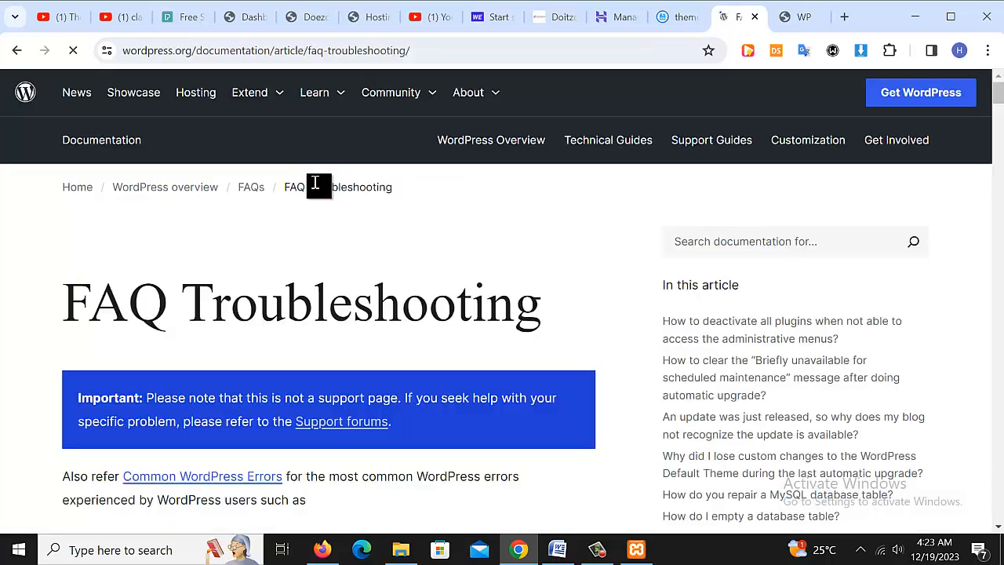
{"action": "scroll", "coordinate": [352, 294], "scroll_direction": "down", "scroll_amount": 6}
{"action": "scroll", "coordinate": [351, 294], "scroll_direction": "down", "scroll_amount": 10}
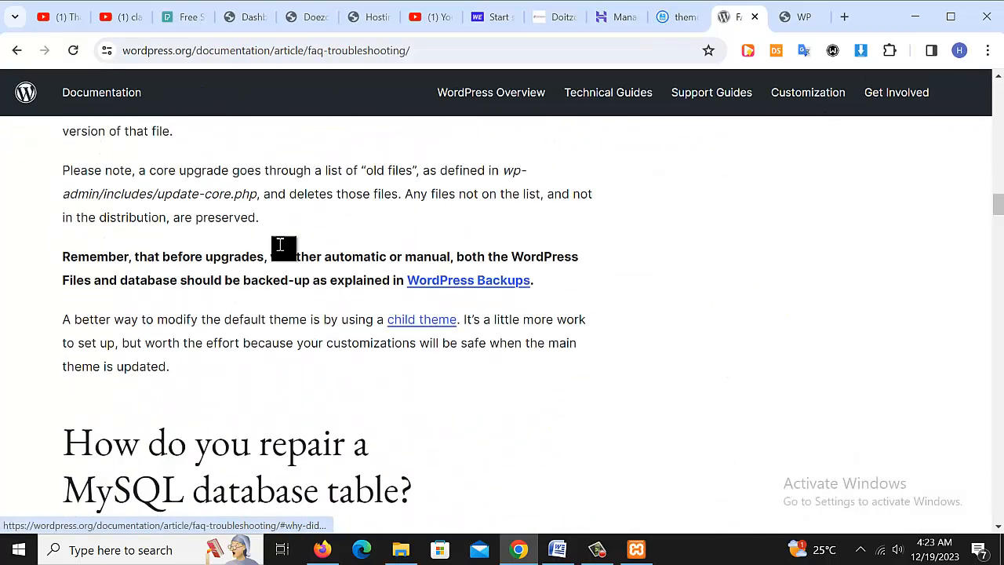
{"action": "left_click", "coordinate": [16, 52]}
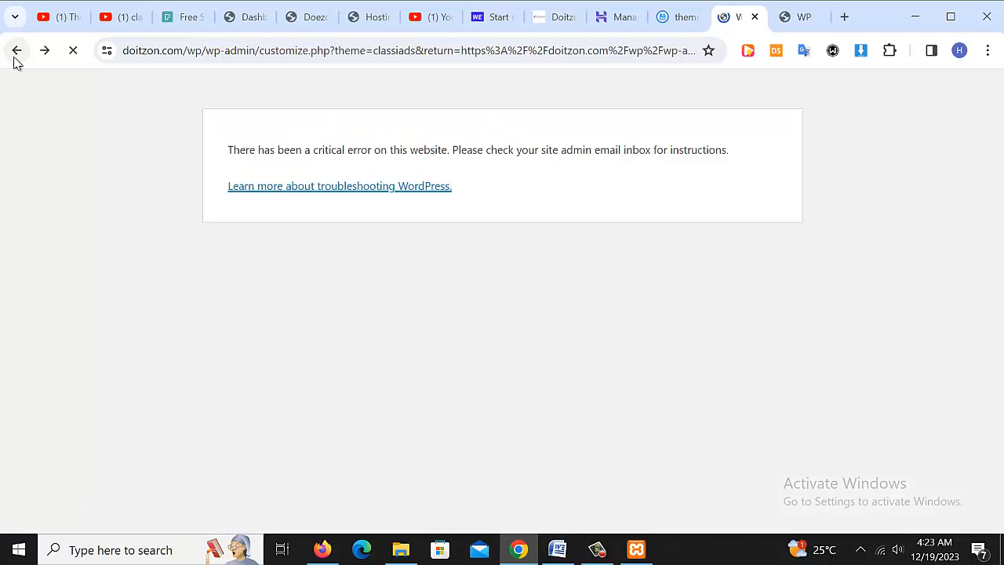
{"action": "left_click", "coordinate": [17, 52]}
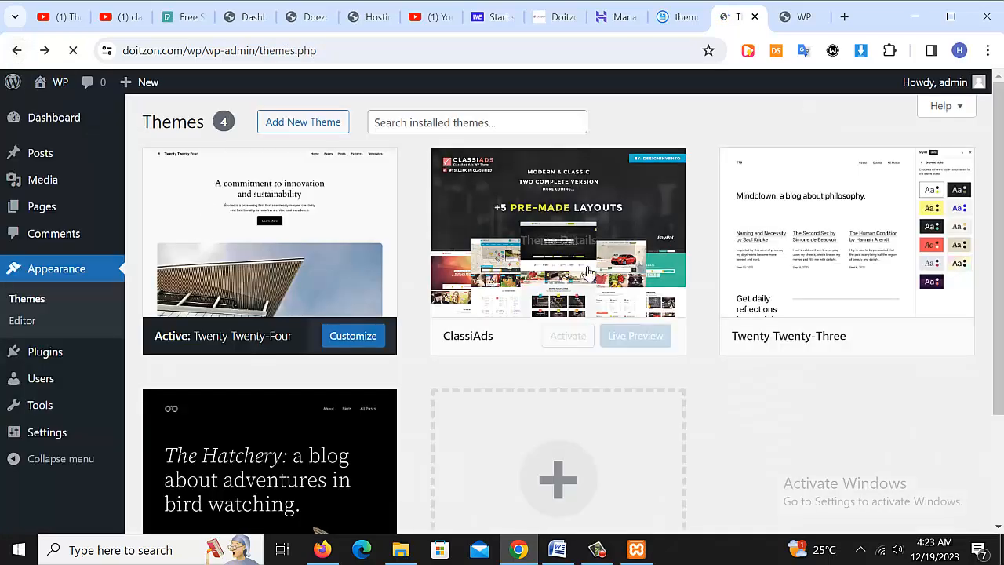
{"action": "mouse_move", "coordinate": [516, 325]}
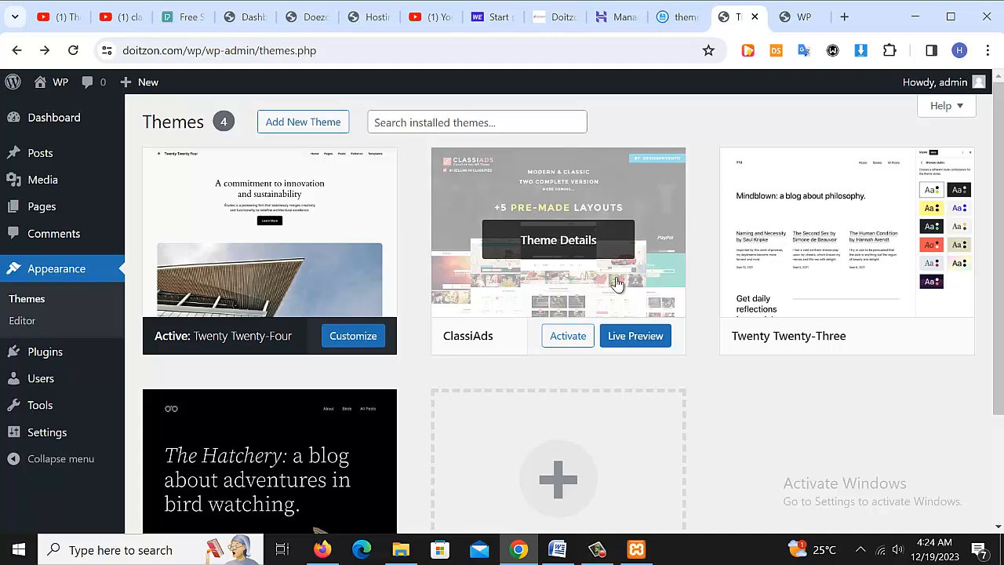
{"action": "scroll", "coordinate": [612, 314], "scroll_direction": "down", "scroll_amount": 2}
{"action": "scroll", "coordinate": [610, 343], "scroll_direction": "up", "scroll_amount": 3}
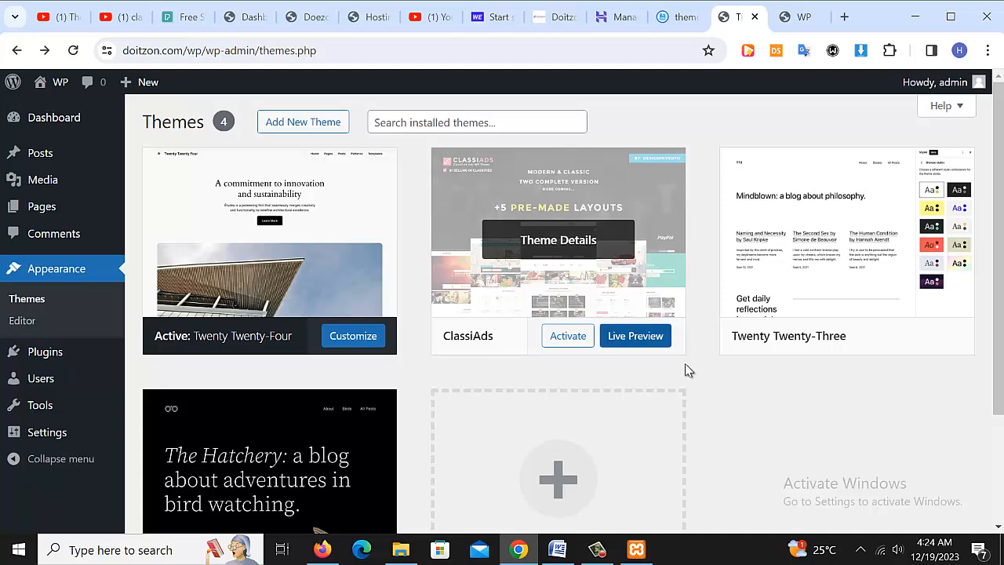
{"action": "scroll", "coordinate": [681, 384], "scroll_direction": "down", "scroll_amount": 3}
{"action": "scroll", "coordinate": [706, 404], "scroll_direction": "up", "scroll_amount": 3}
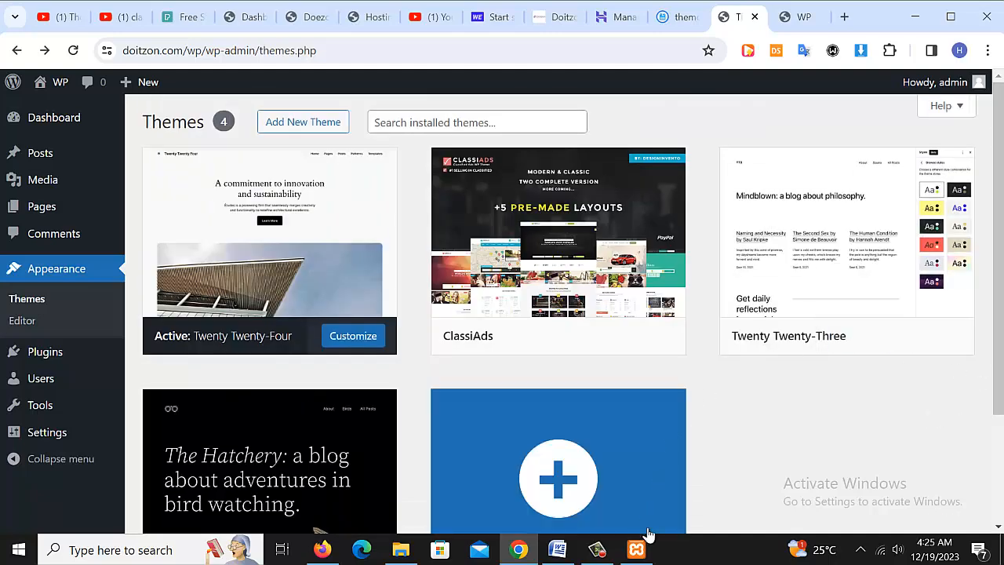
{"action": "mouse_move", "coordinate": [597, 552]}
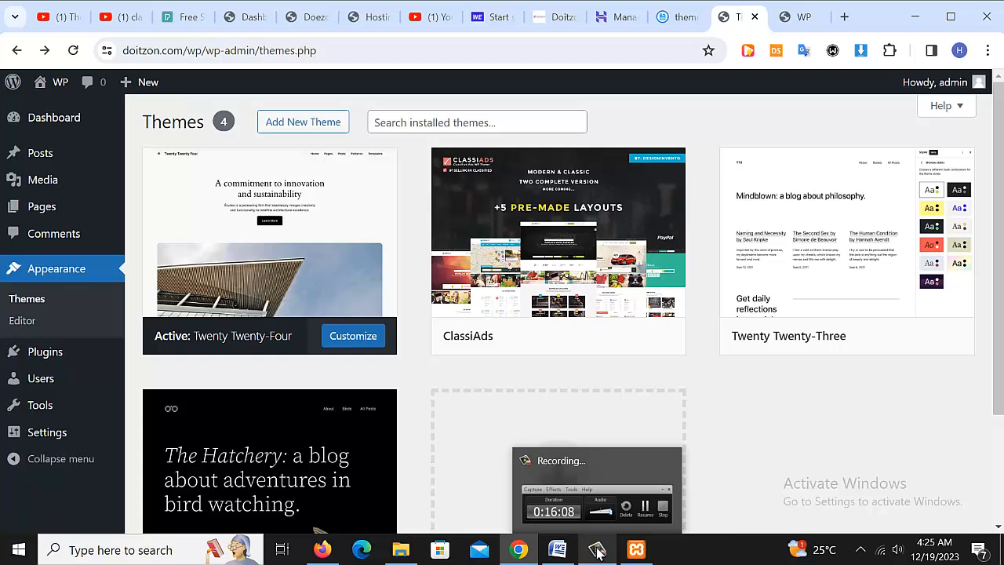